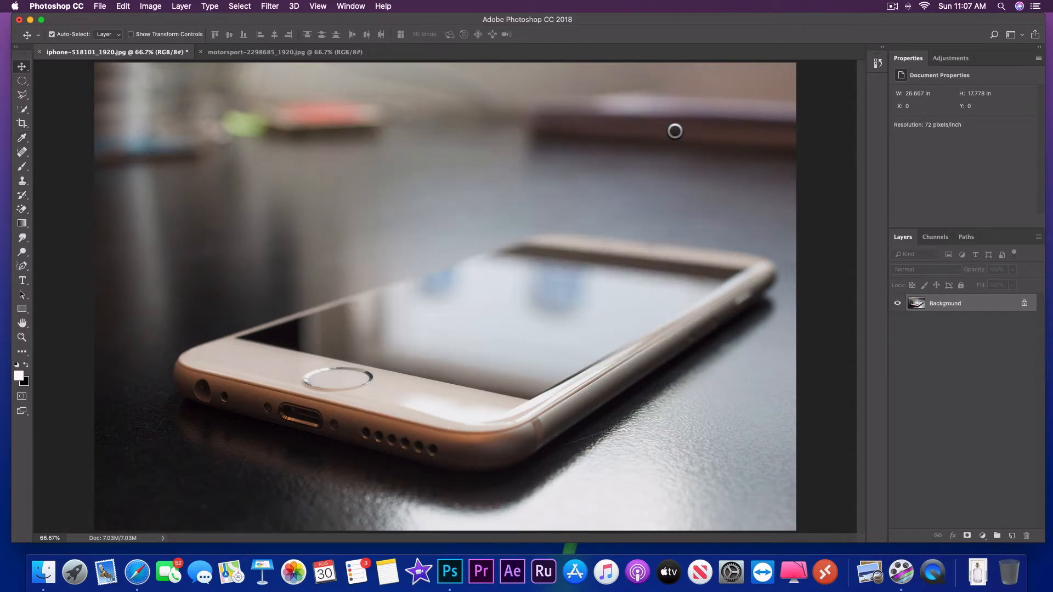
Select the phone's screen by outlining its four corners with the Polygonal Lasso tool.
left_click(22, 94)
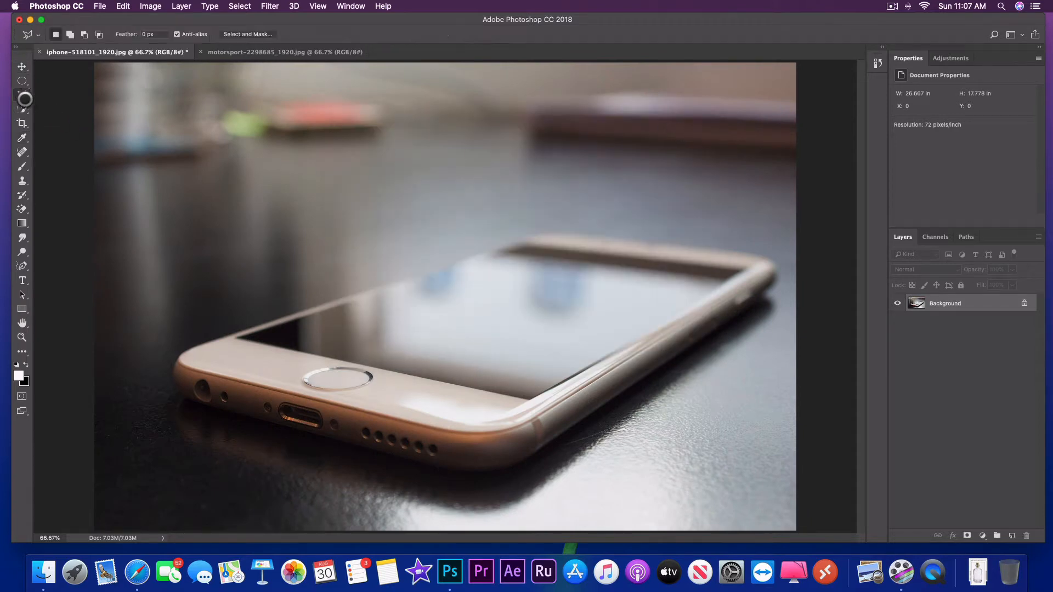
left_click(236, 337)
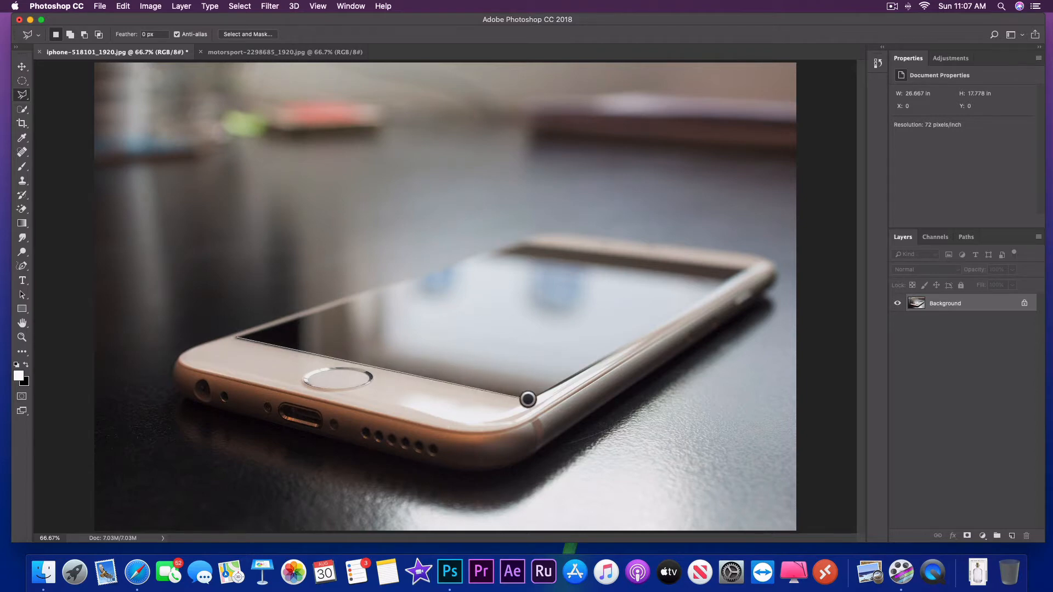
left_click(528, 400)
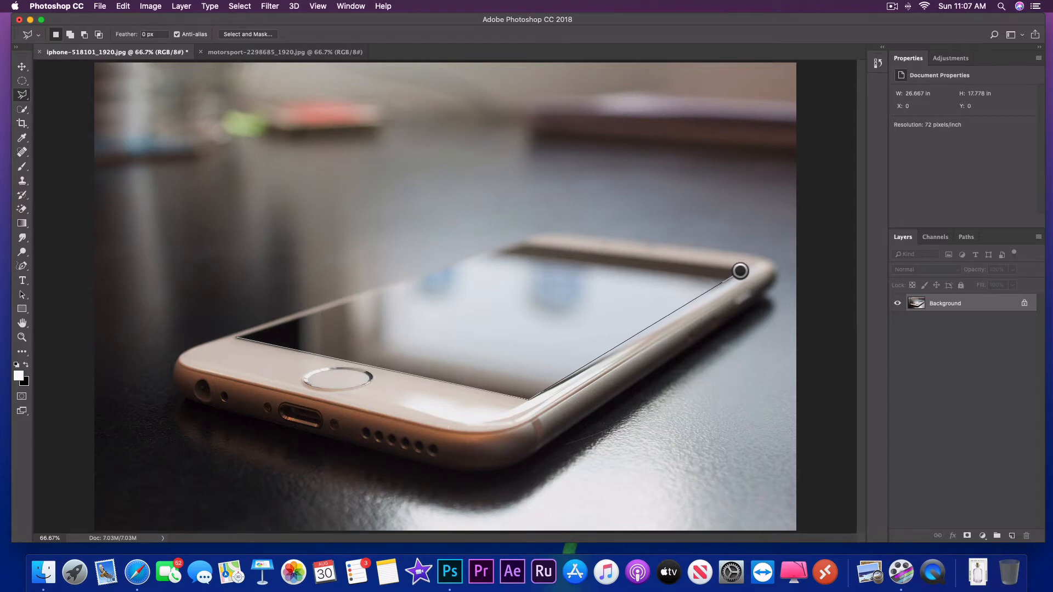
left_click(740, 270)
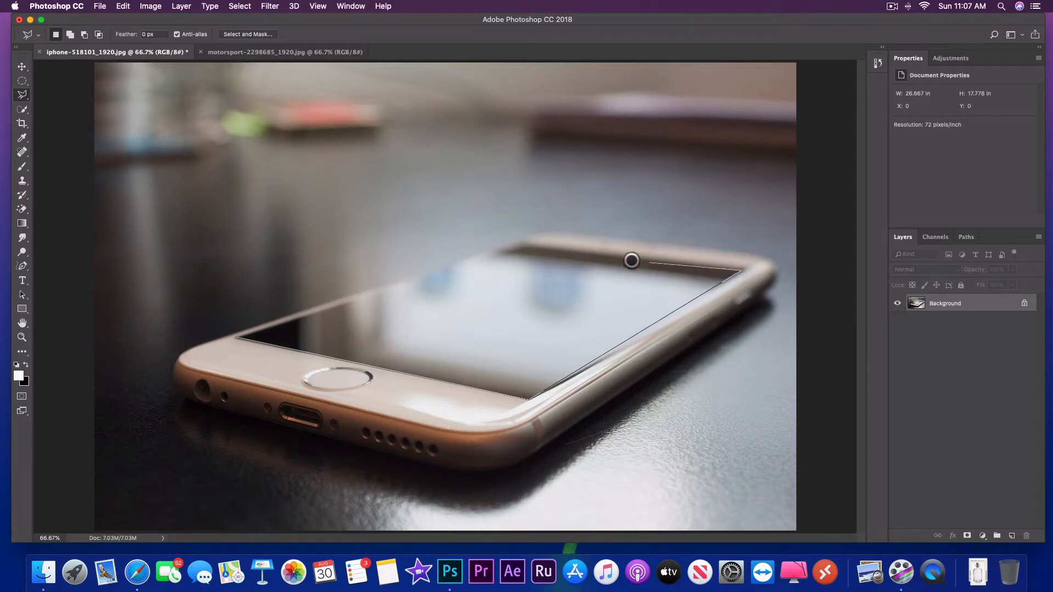
left_click(525, 244)
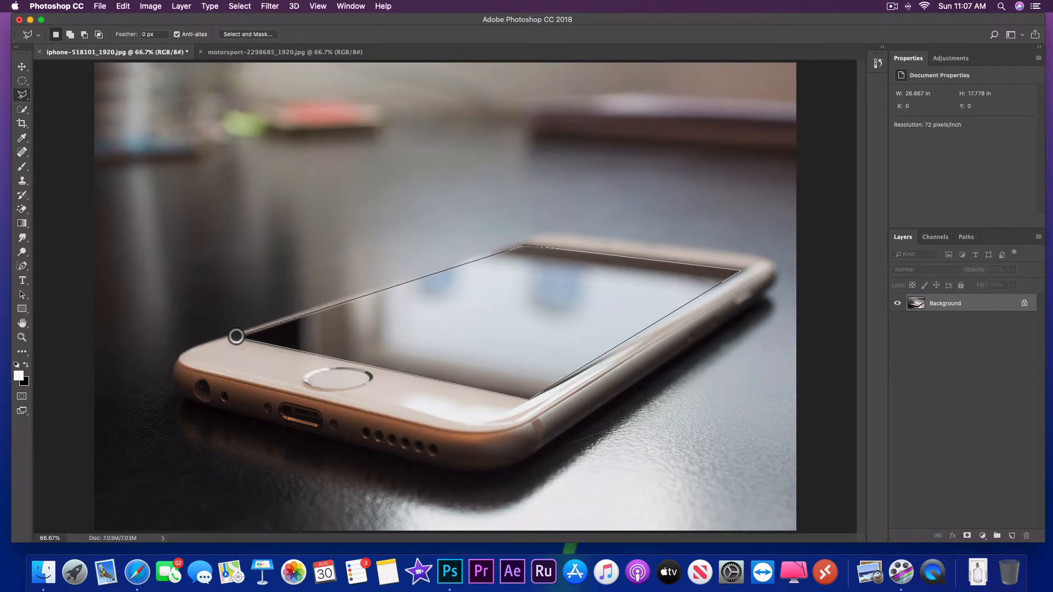
left_click(236, 336)
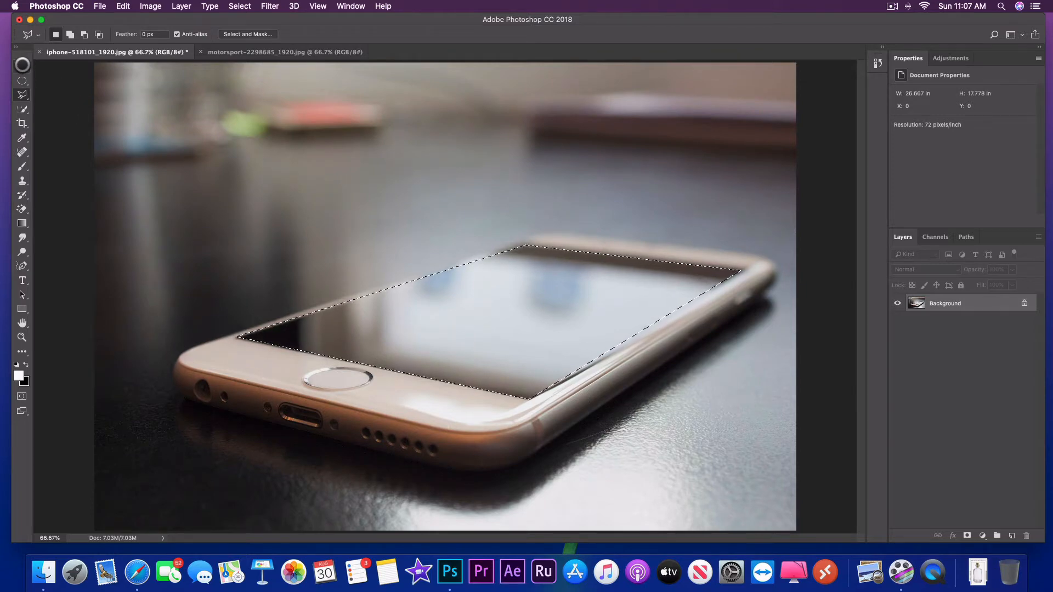
Apply the Feather and Smooth modifications to the phone-screen selection.
left_click(22, 66)
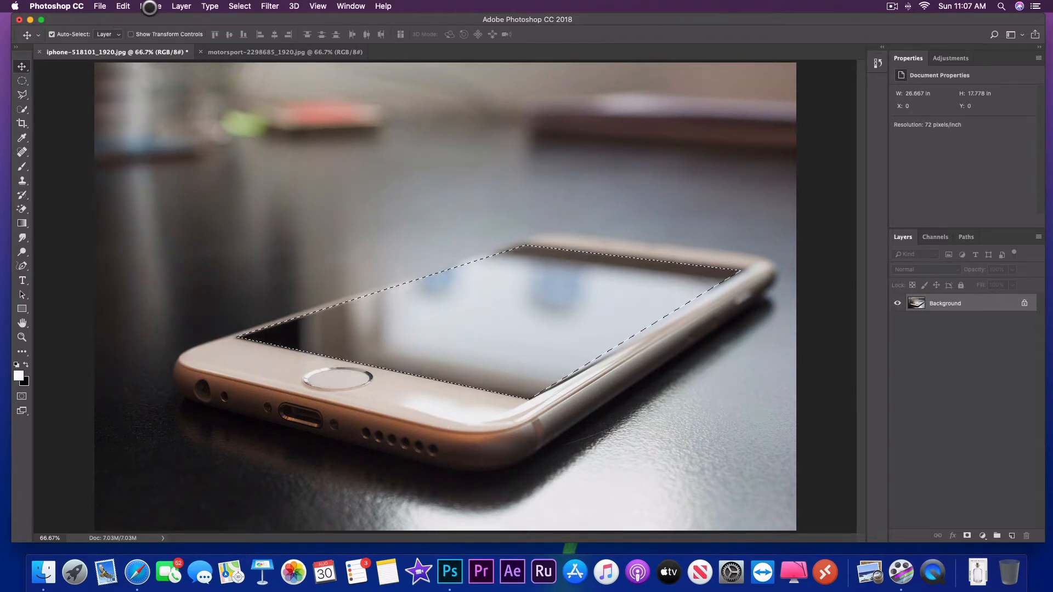
left_click(240, 6)
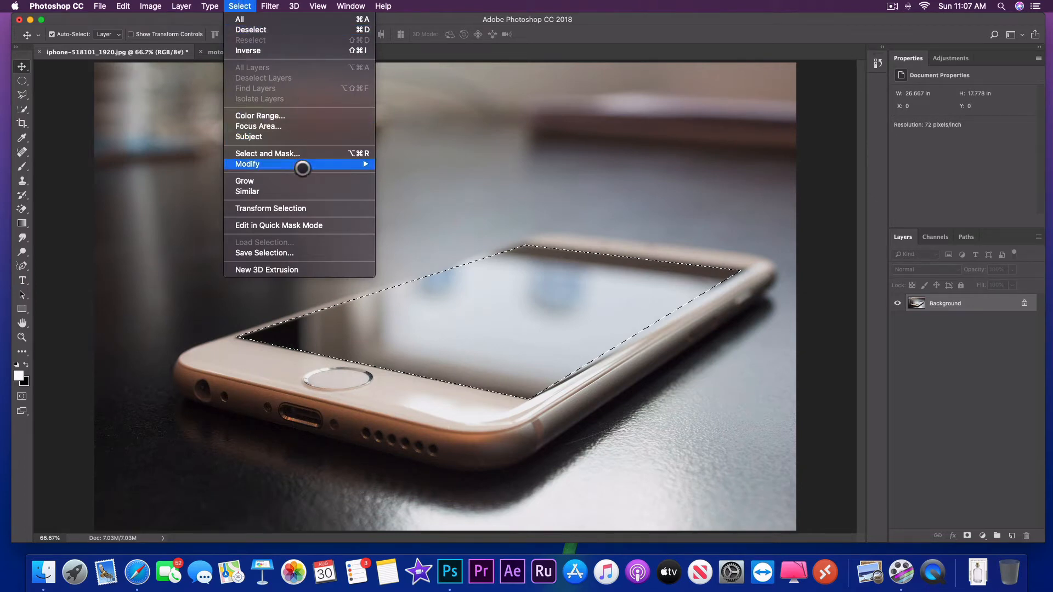
mouse_move(303, 168)
left_click(407, 206)
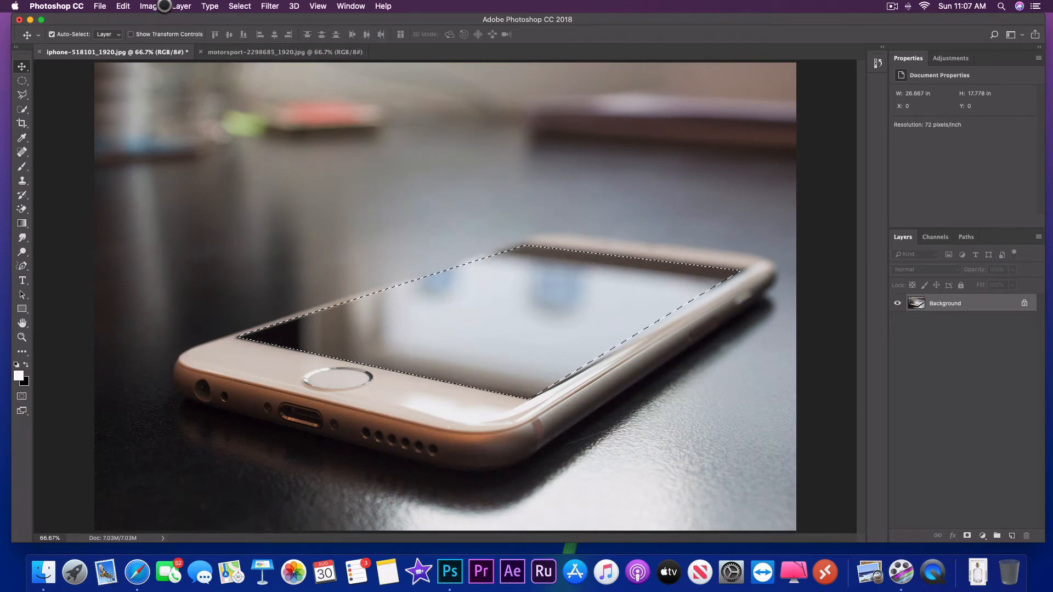
left_click(236, 6)
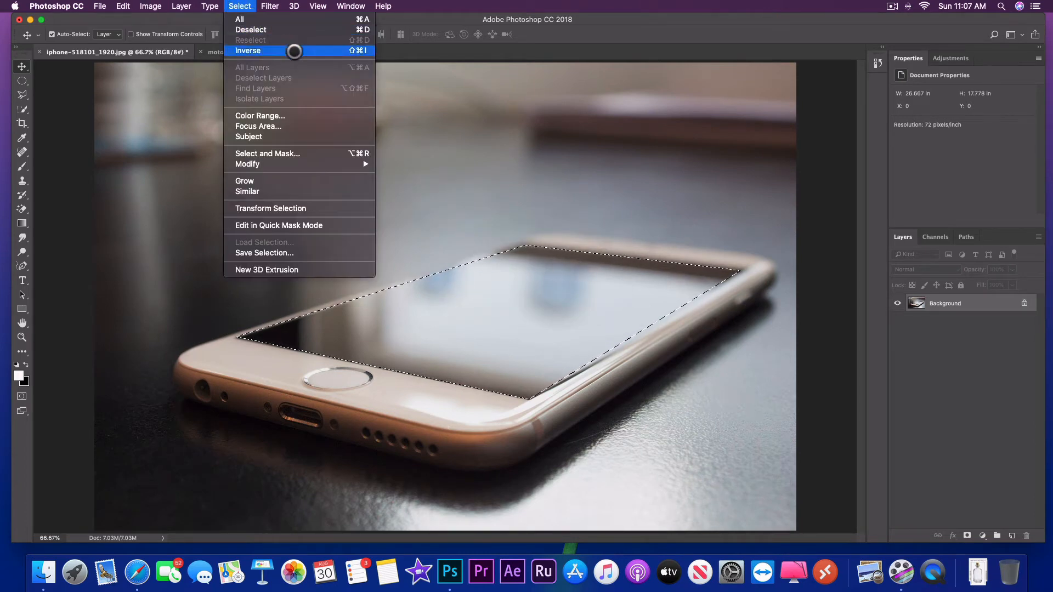
mouse_move(362, 164)
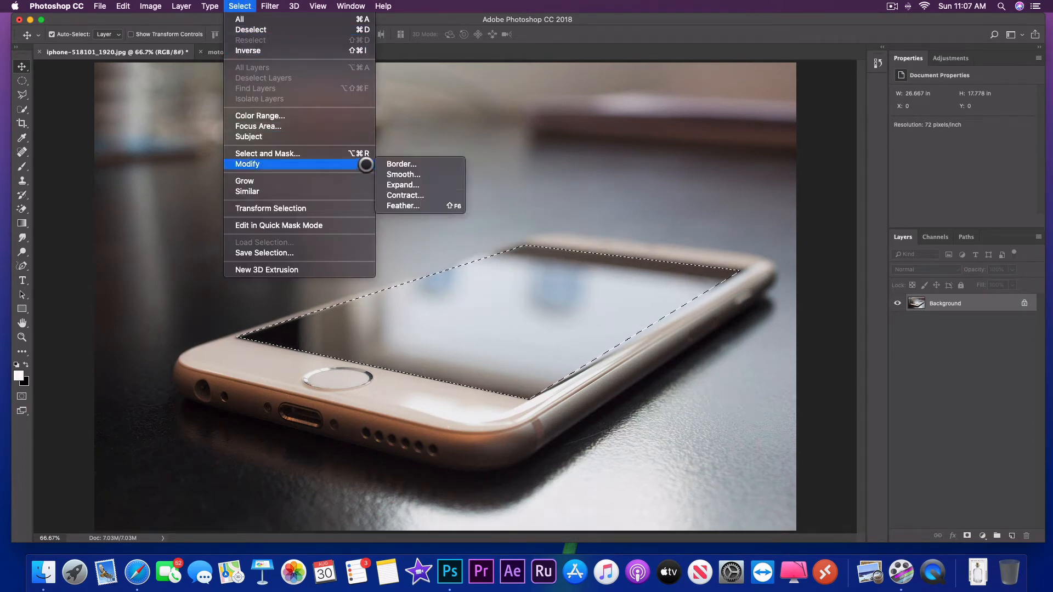
left_click(405, 174)
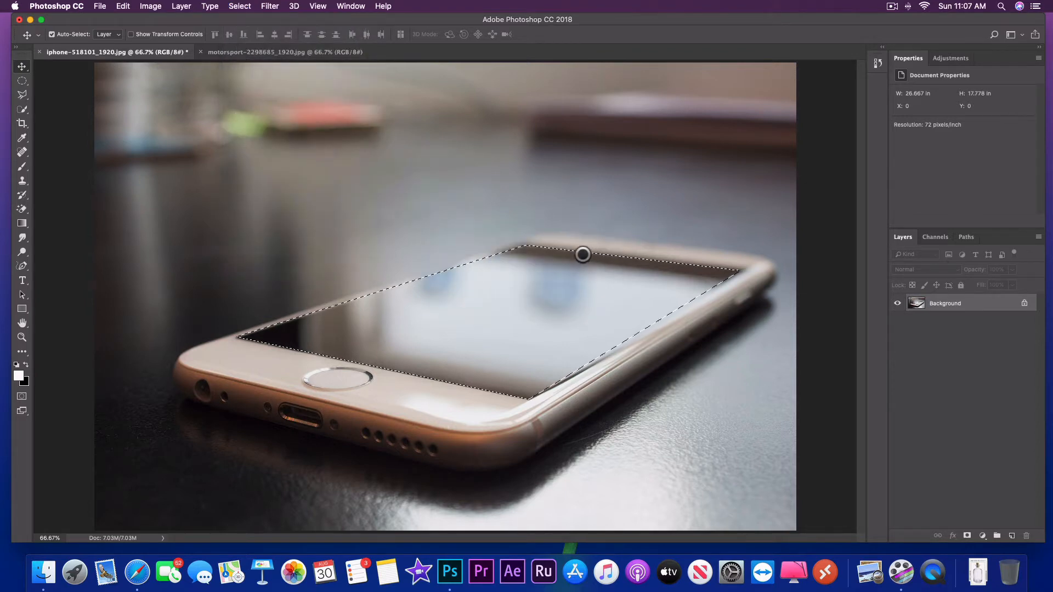
left_click(19, 66)
left_click(892, 6)
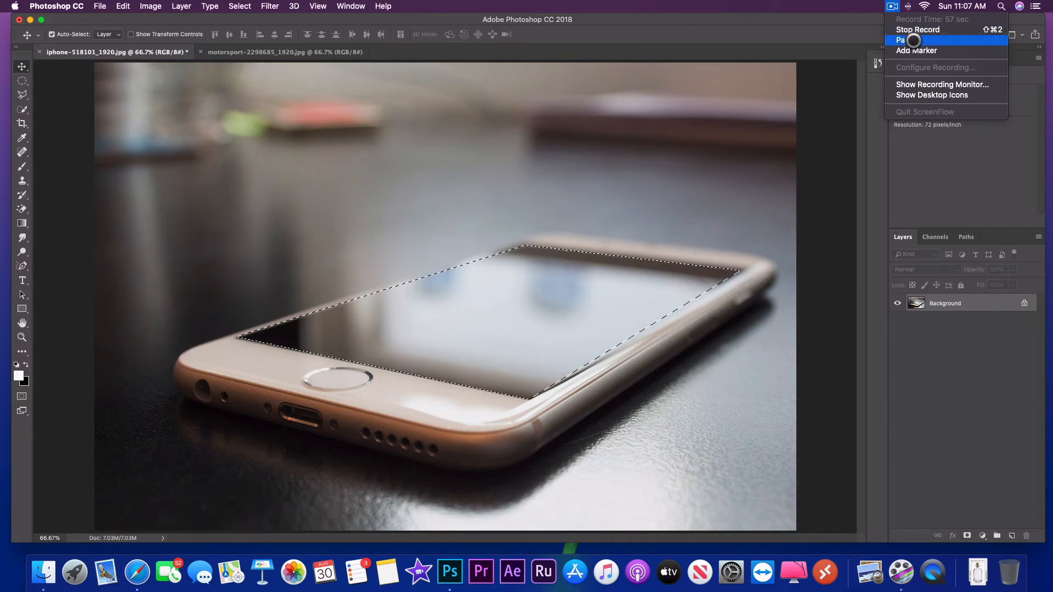
left_click(913, 41)
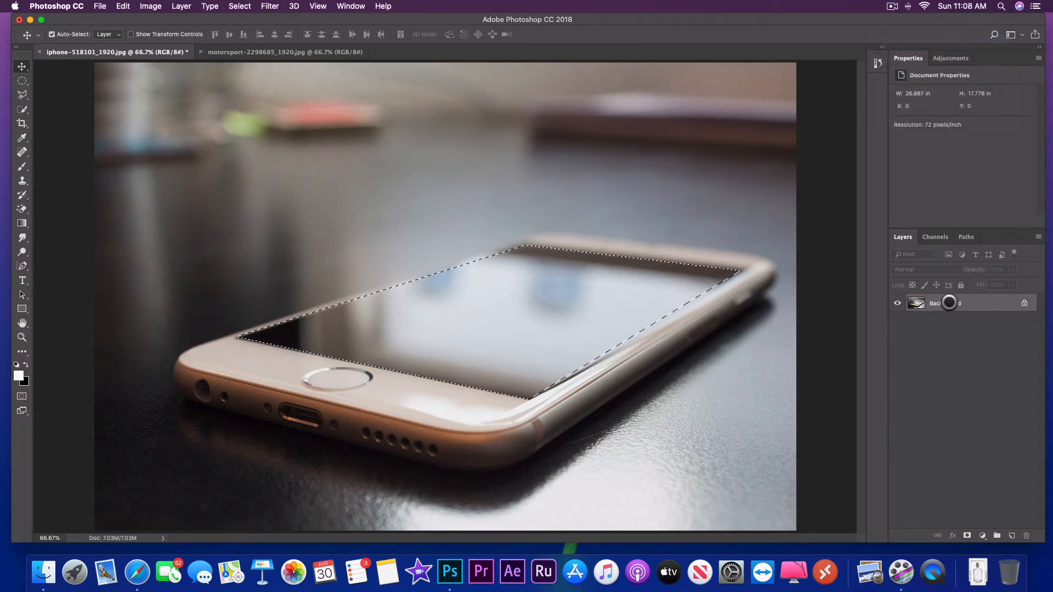
Duplicate the Background layer and add a layer mask to the copy from the phone-screen selection.
right_click(950, 301)
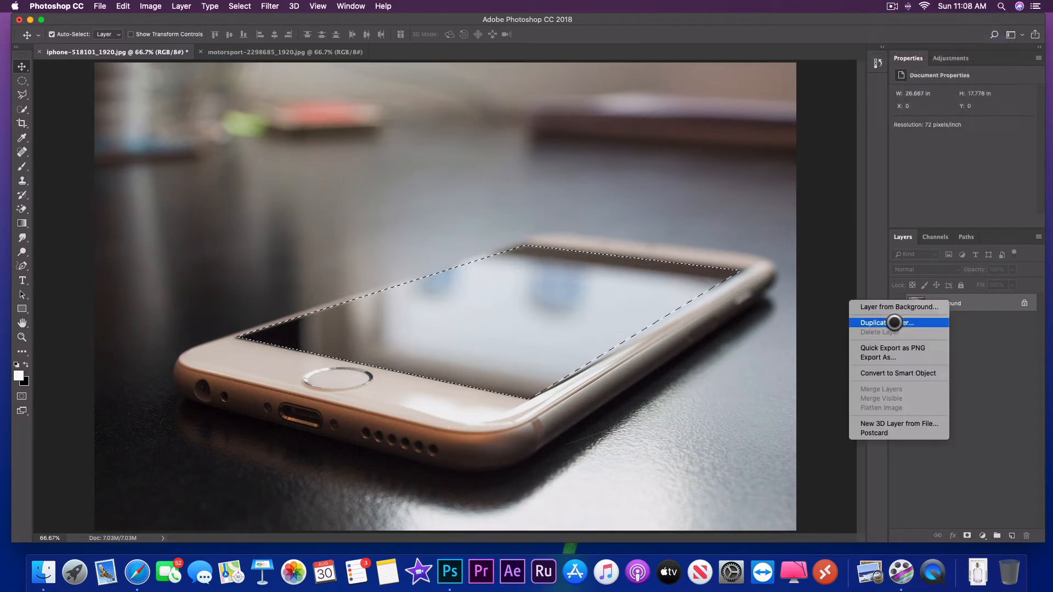
left_click(894, 323)
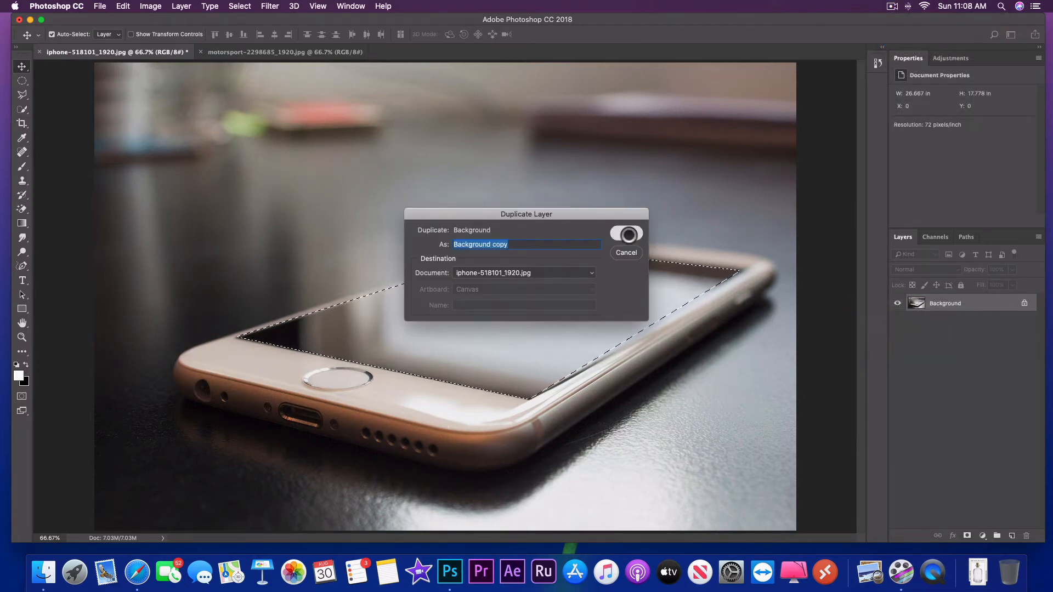
left_click(629, 235)
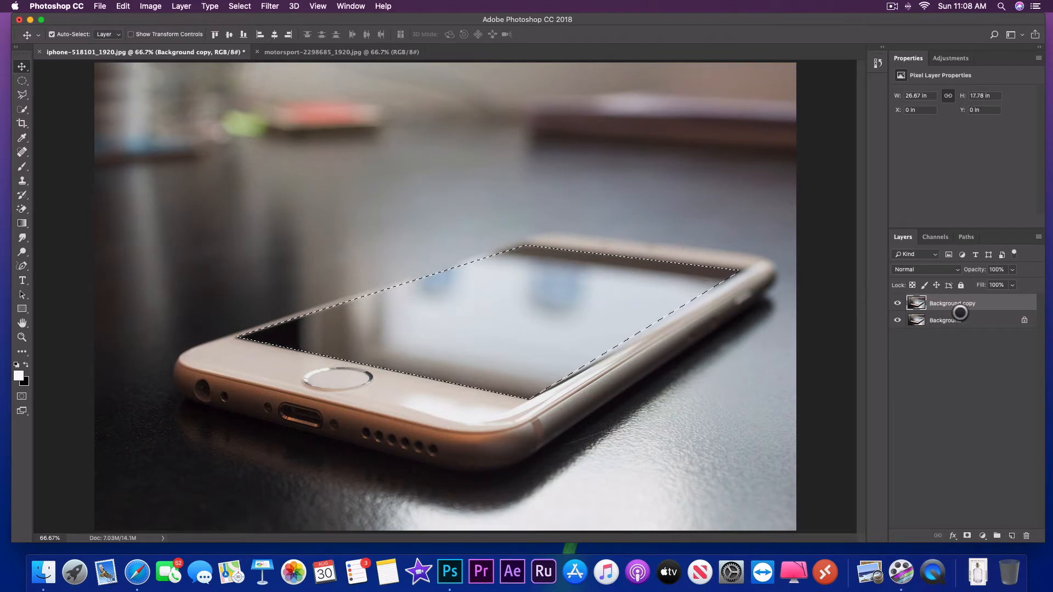
left_click(966, 536)
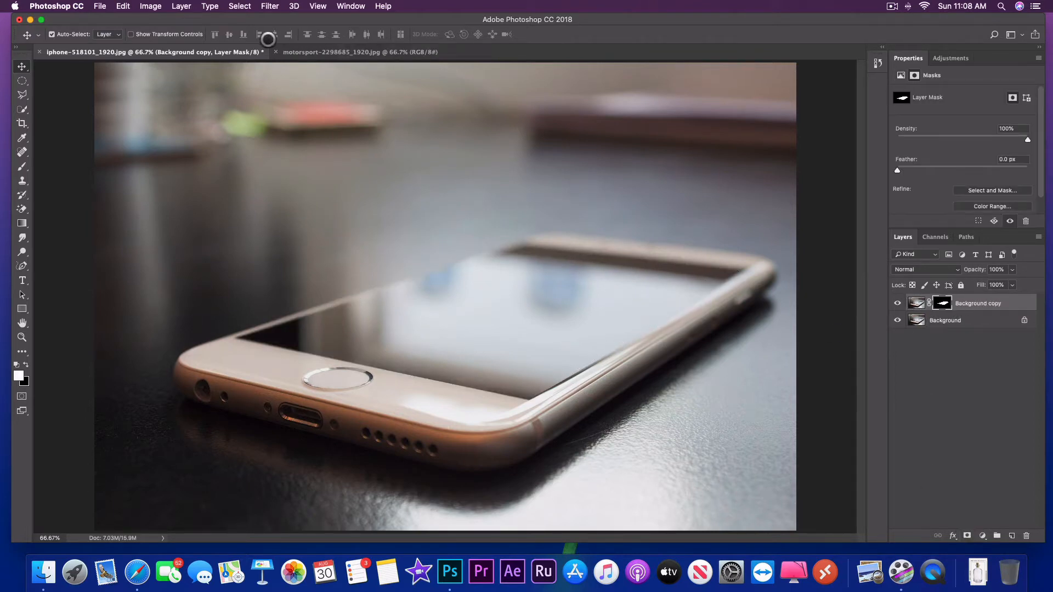
Switch to motorsport-2298685_1920.jpg and select the rider and motorcycle with Select Subject.
left_click(341, 52)
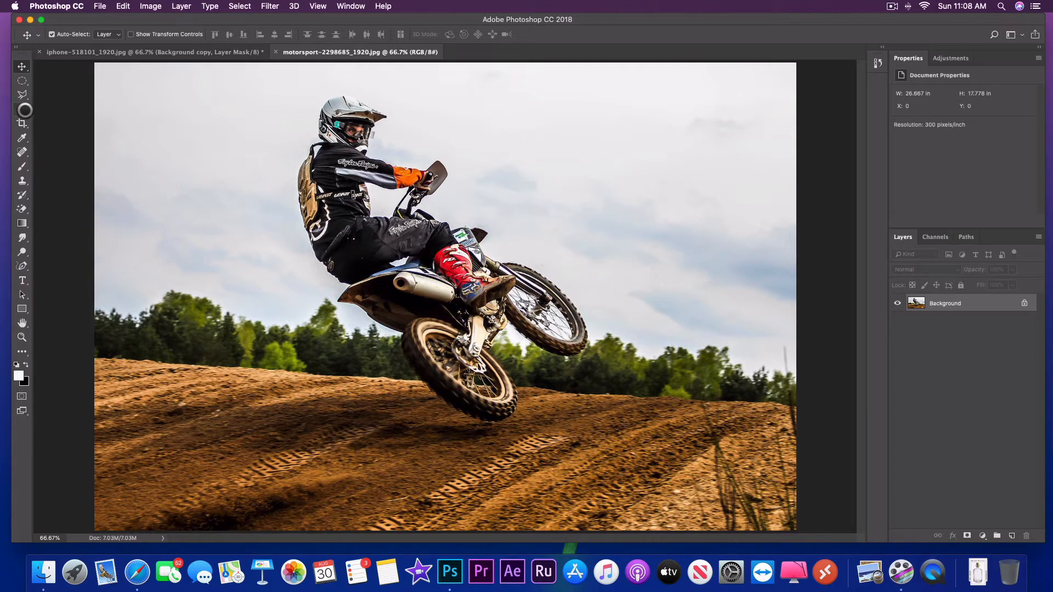
left_click(24, 110)
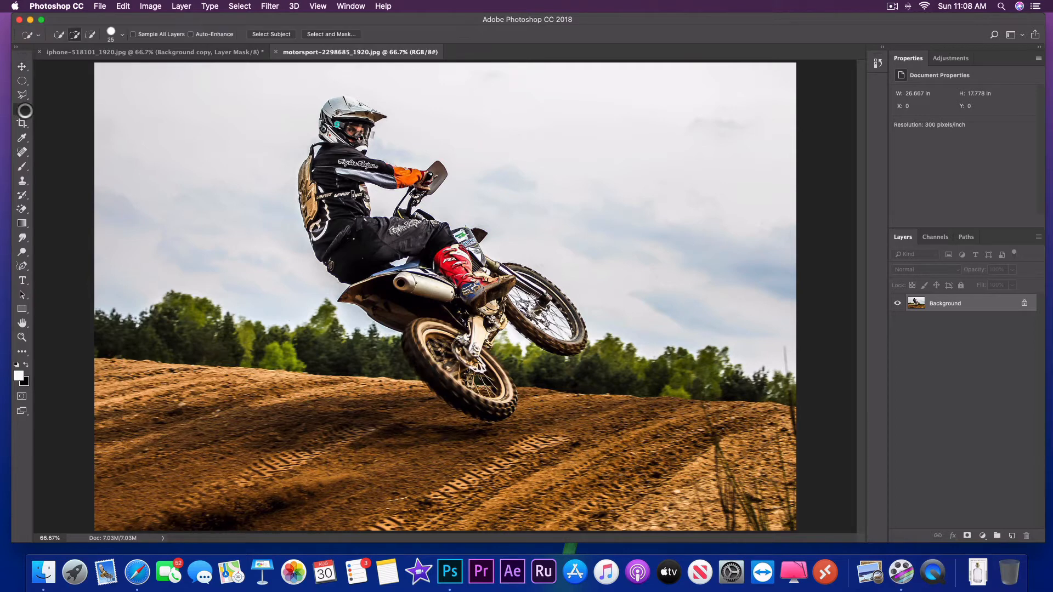
left_click(274, 34)
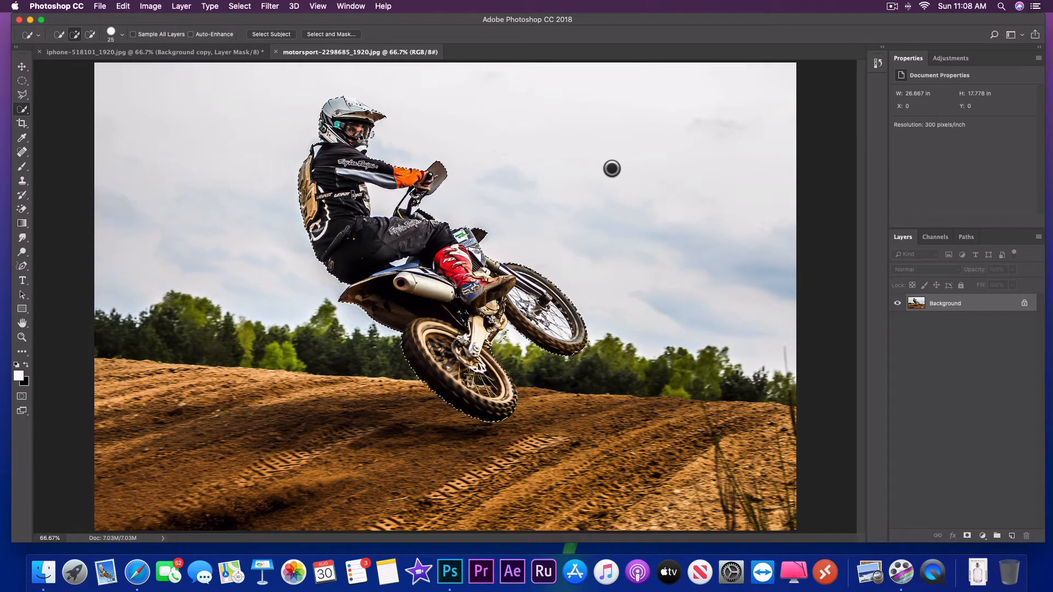
Add a layer mask from the selection to isolate the rider and motorcycle from the background.
key("super+plus")
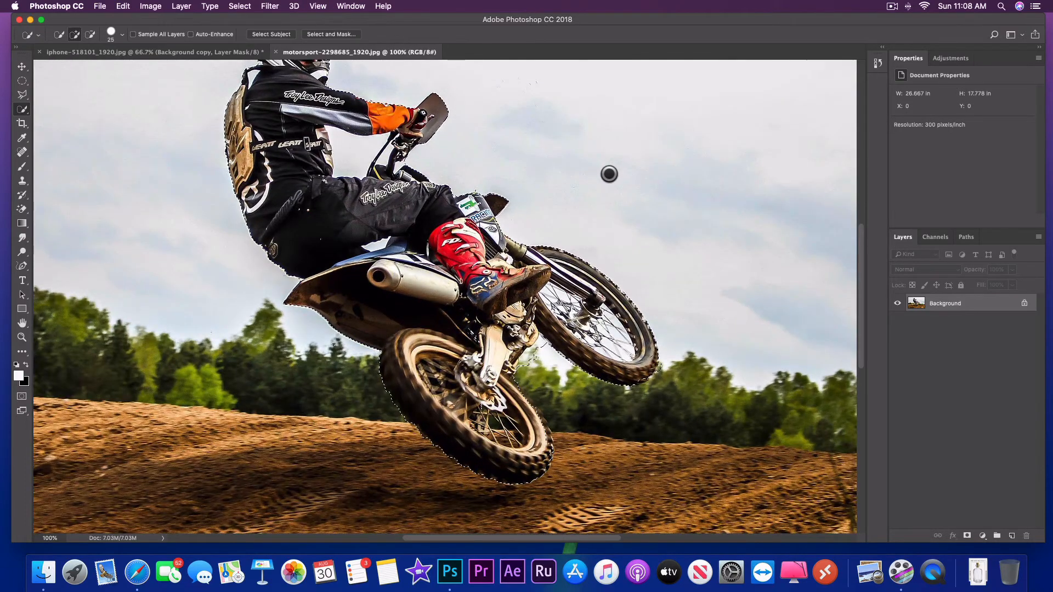
scroll(601, 178, "up", 5)
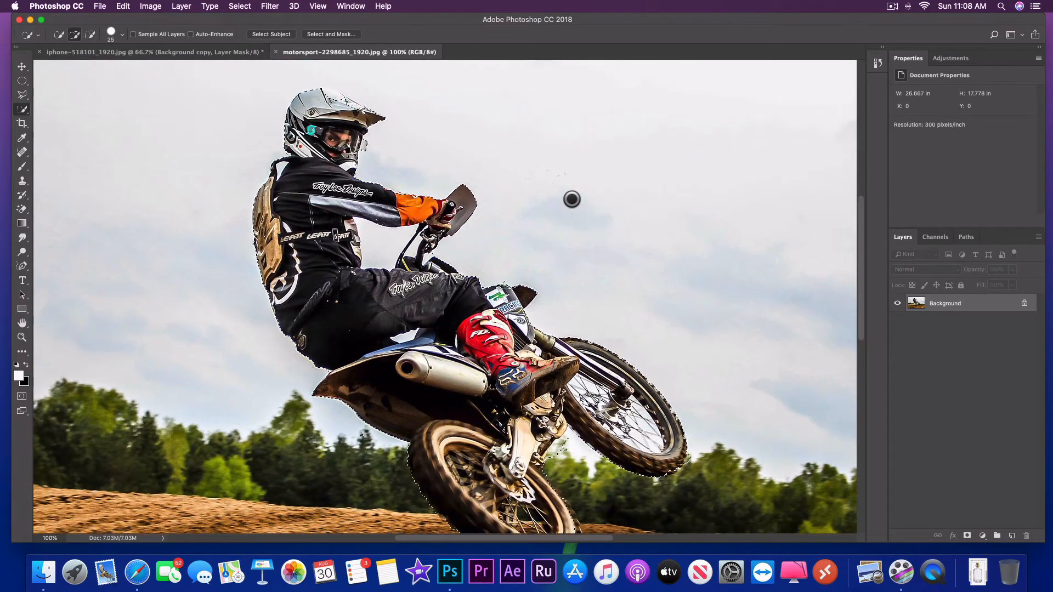
left_click_drag(22, 109, 38, 62)
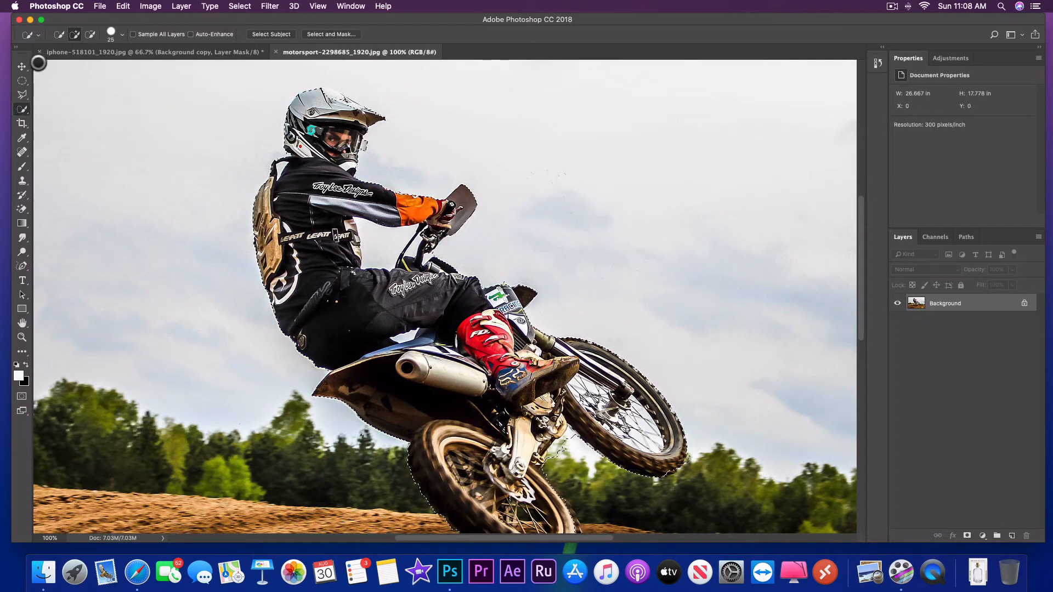
scroll(75, 36, "down", 1)
left_click(76, 35)
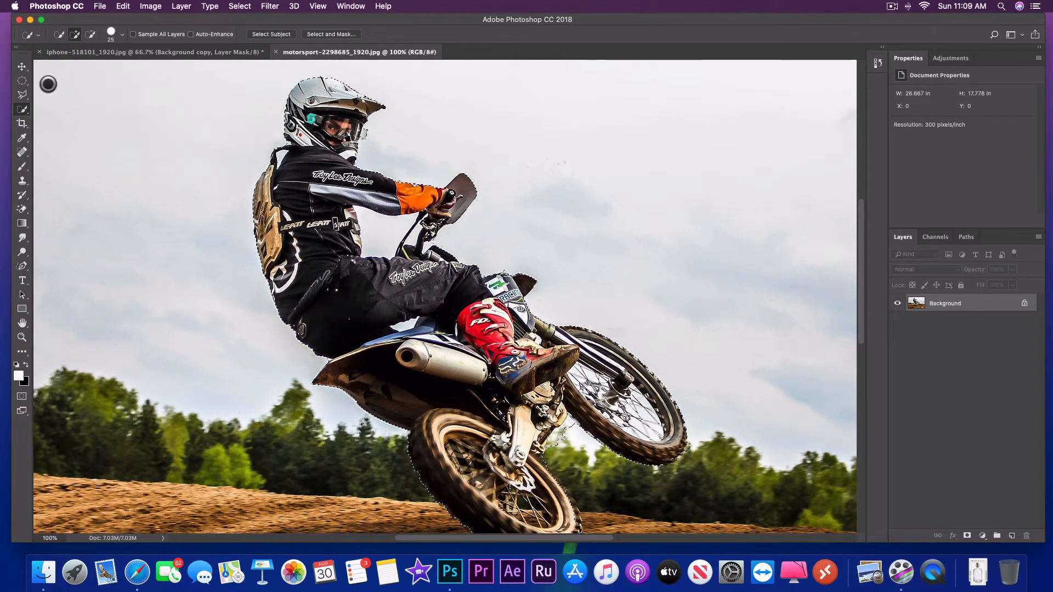
left_click(22, 66)
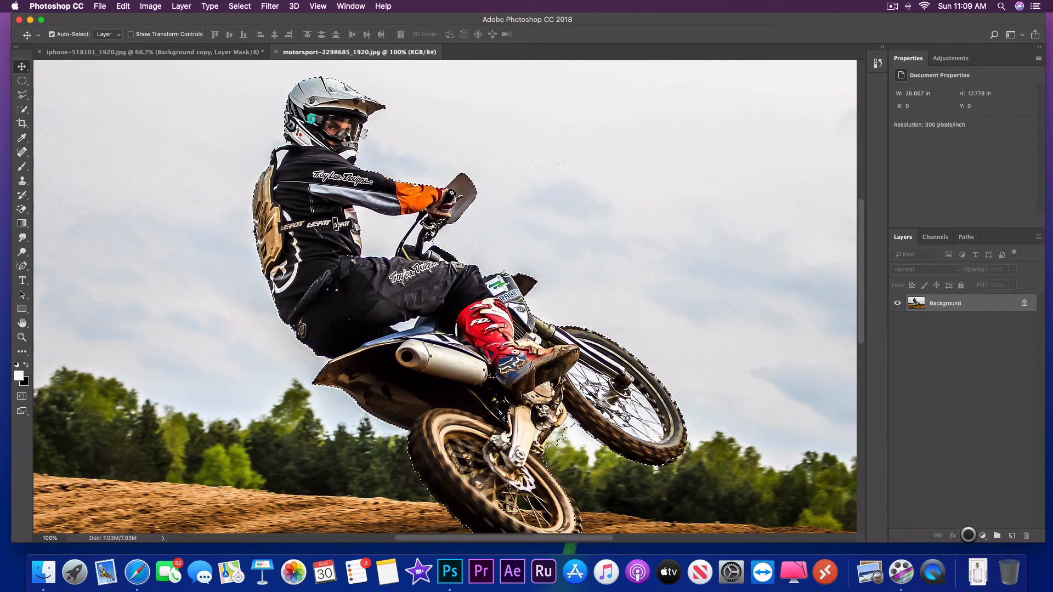
left_click(969, 535)
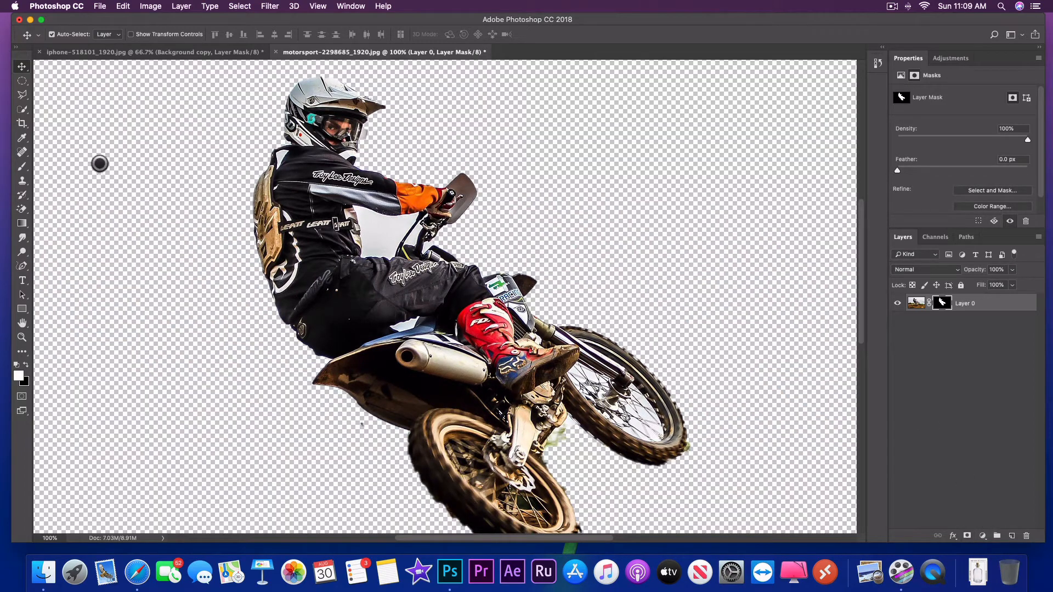
Erase the leftover sky between the rider's arms and the motorcycle with the Magic Eraser, and undo the last extra erase.
left_click(22, 210)
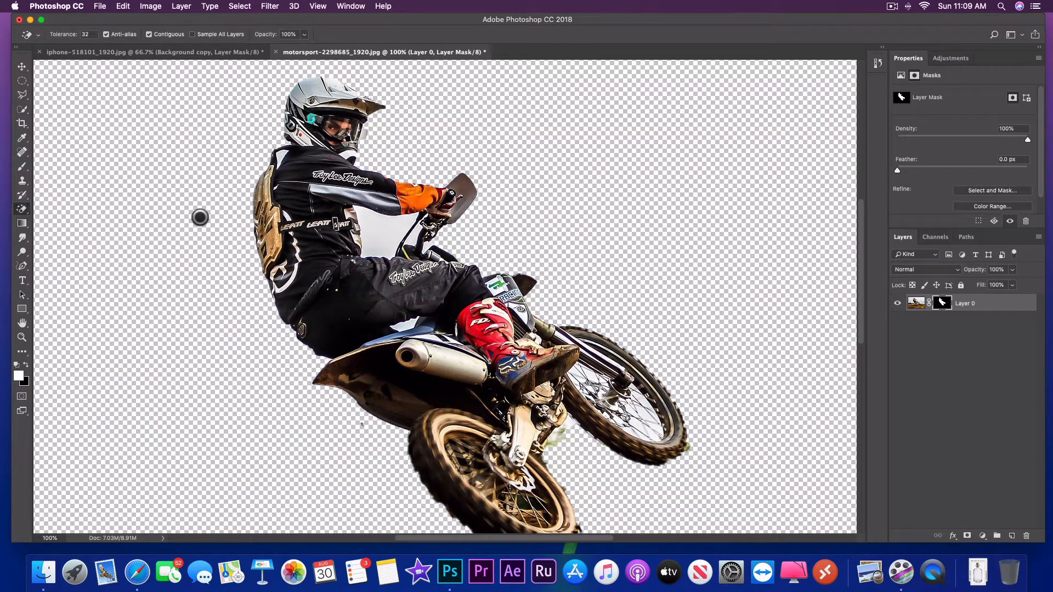
left_click(916, 303)
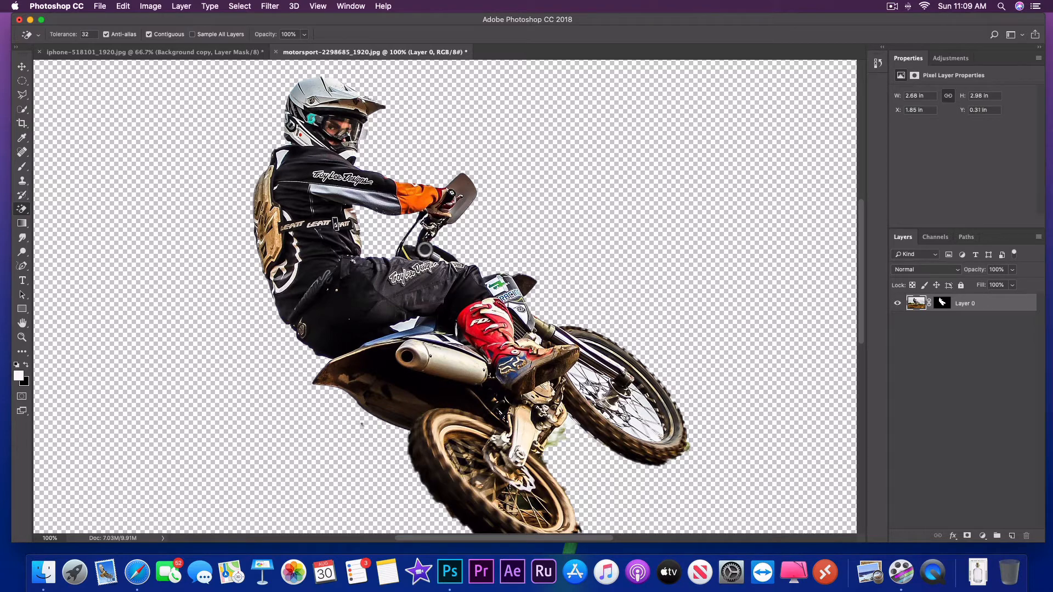
left_click(123, 6)
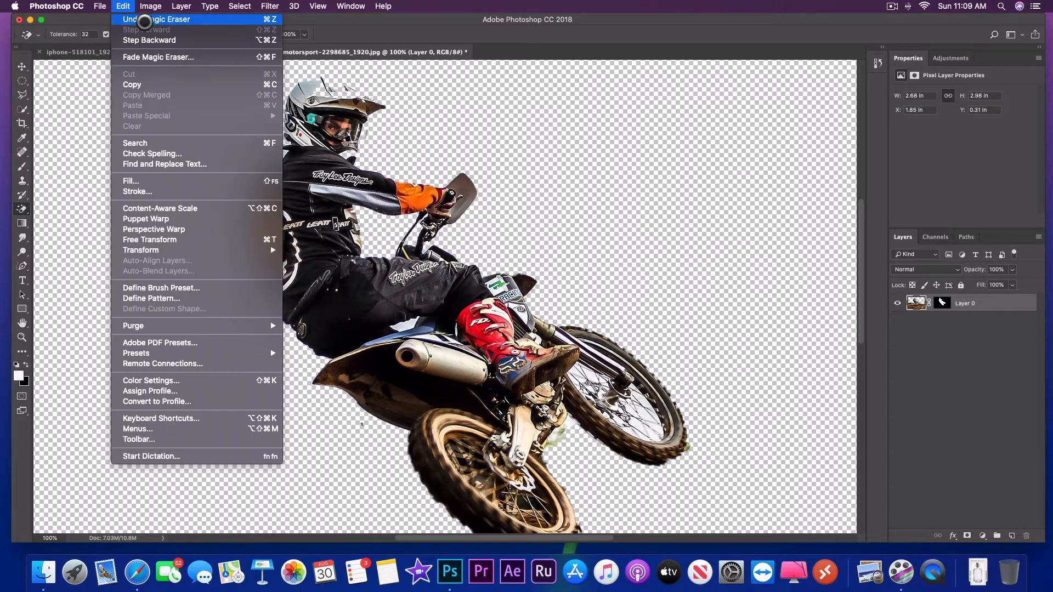
left_click(144, 40)
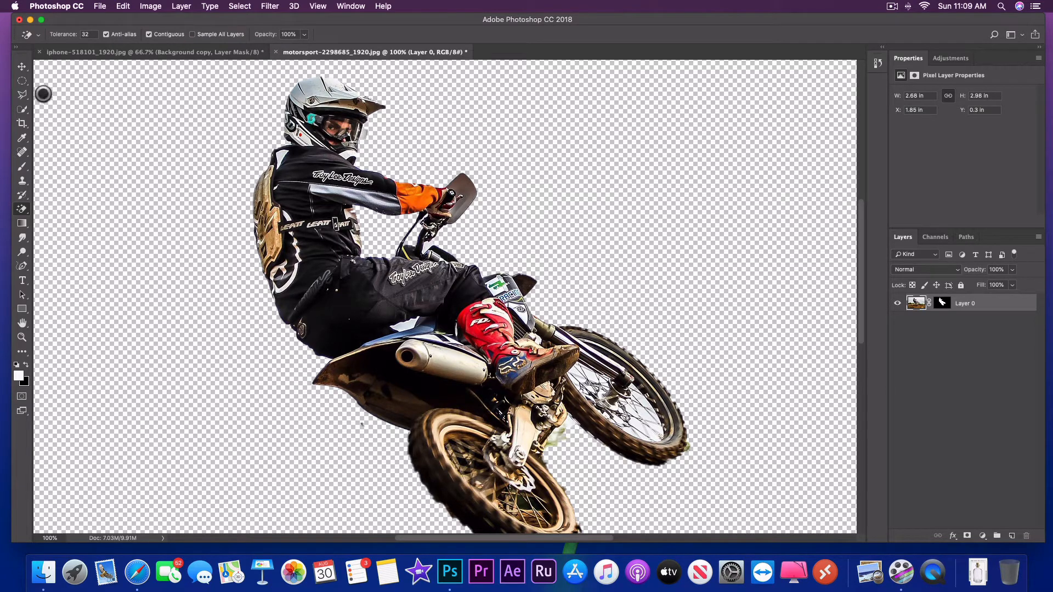
left_click(22, 66)
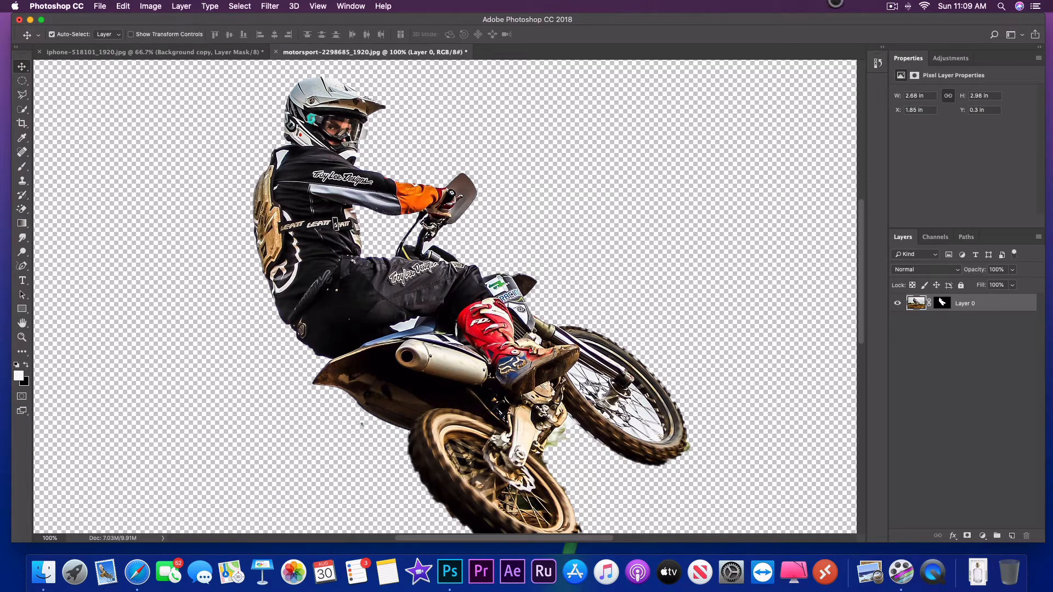
left_click(894, 6)
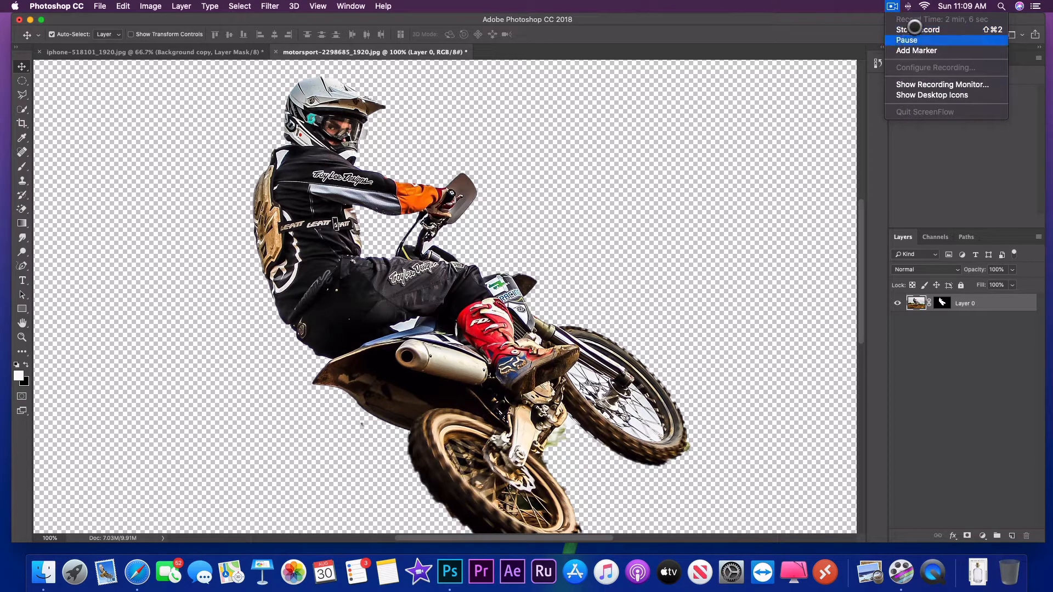
left_click(907, 40)
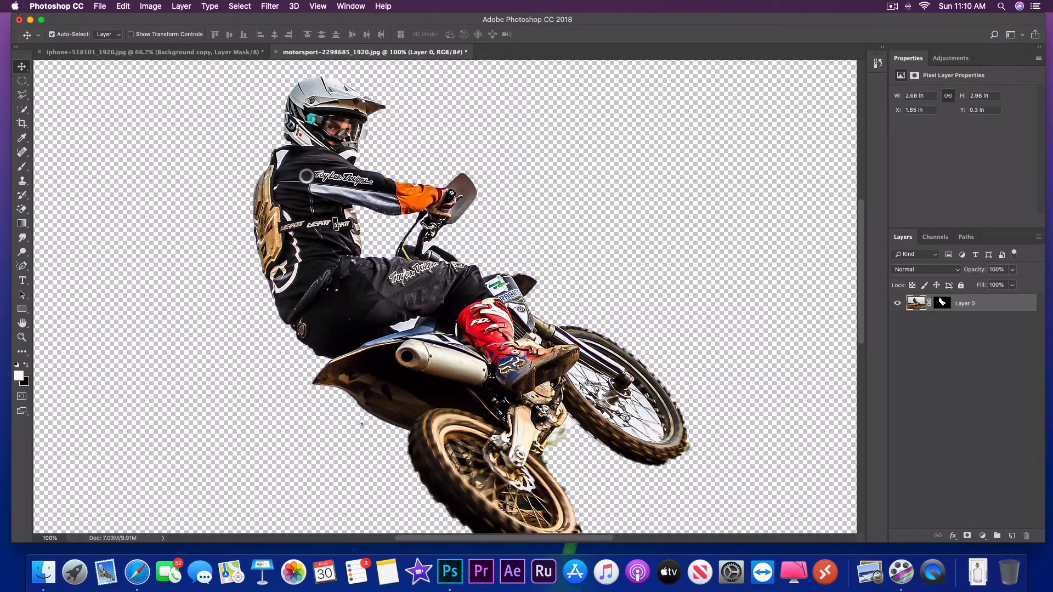
Bring the rider cutout into iphone-518101_1920.jpg and reposition it over the phone.
left_click_drag(306, 176, 453, 232)
key("super+t")
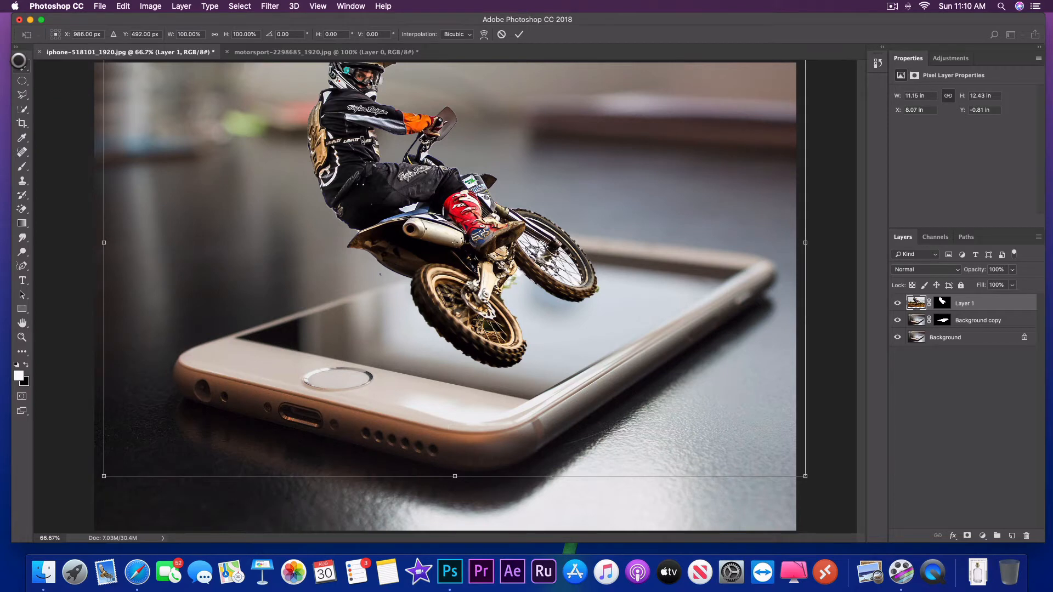
left_click(22, 67)
left_click_drag(378, 170, 414, 236)
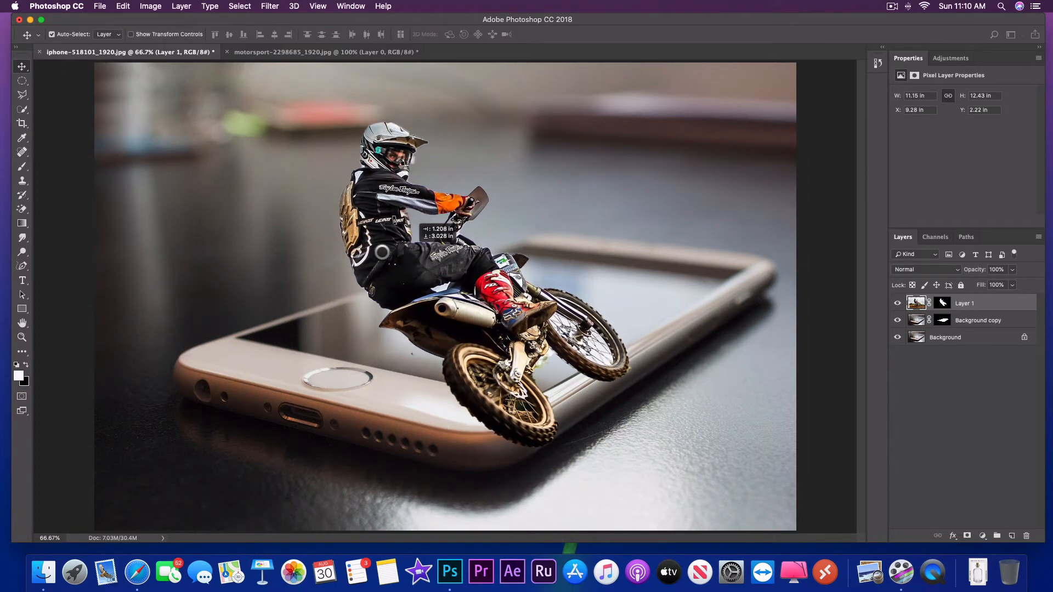
Scale the rider layer to about 81% width and 84% height, place it above the phone's screen and apply the transformation.
key("super+t")
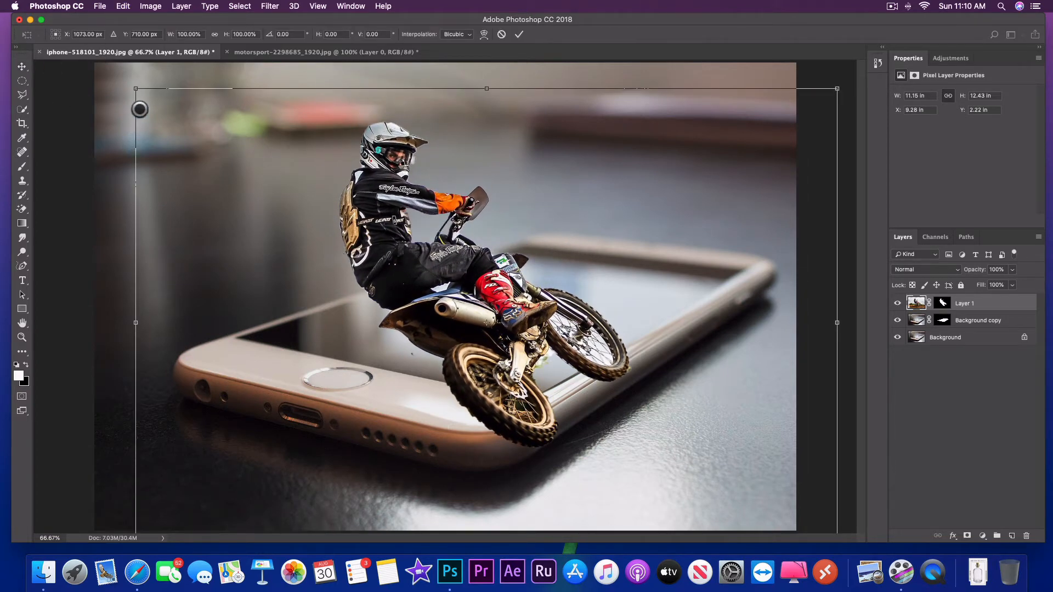
left_click_drag(135, 89, 273, 168)
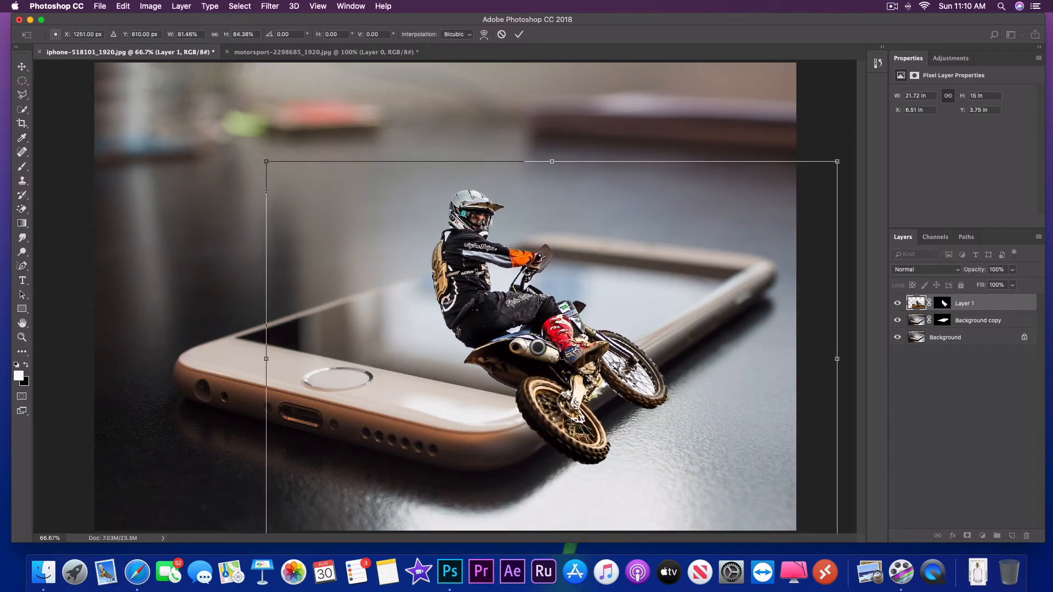
left_click_drag(548, 326, 455, 226)
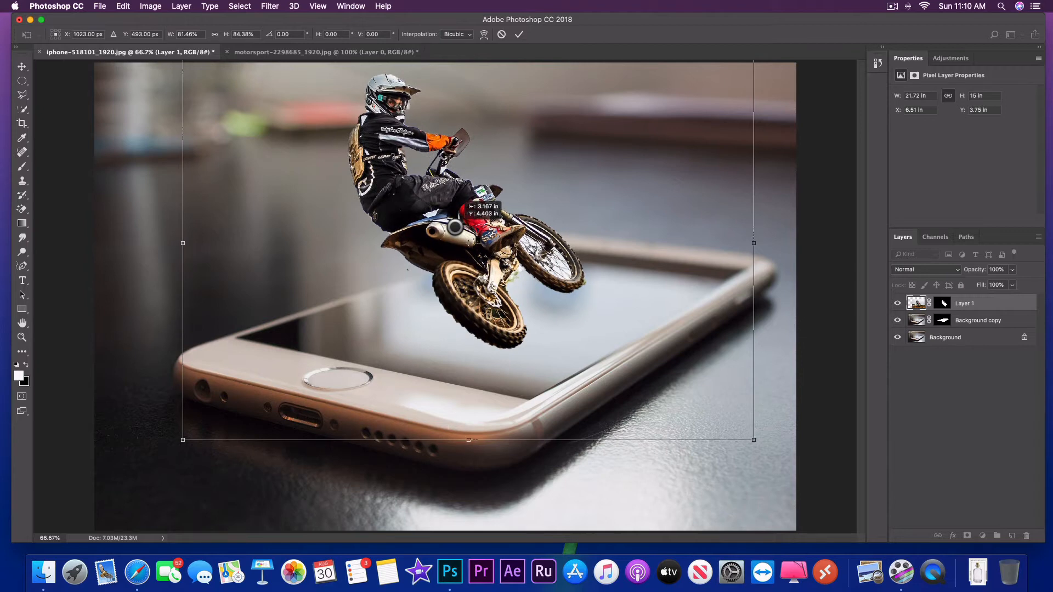
left_click(20, 66)
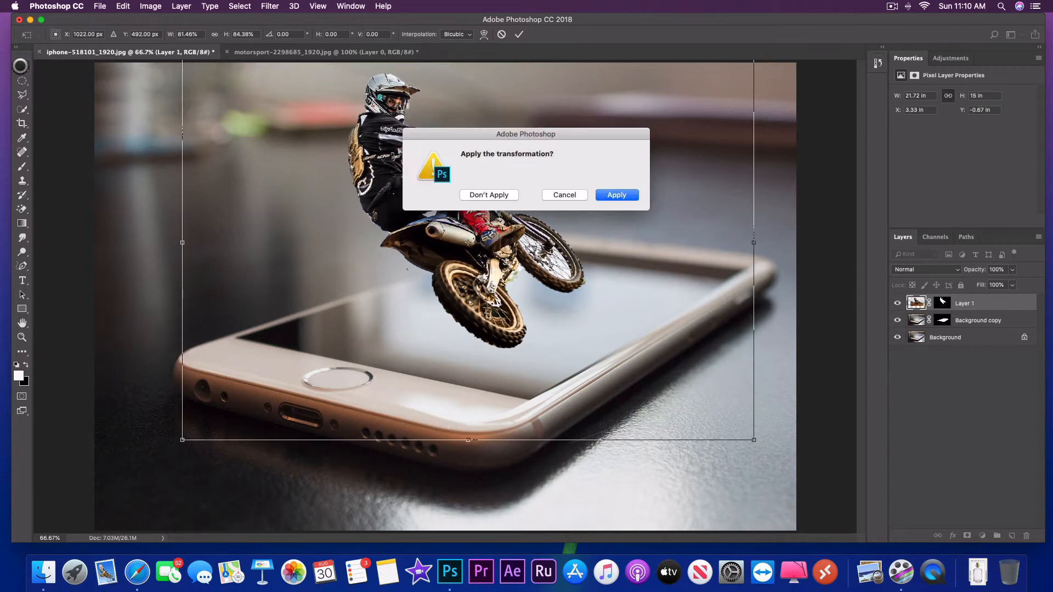
left_click(623, 196)
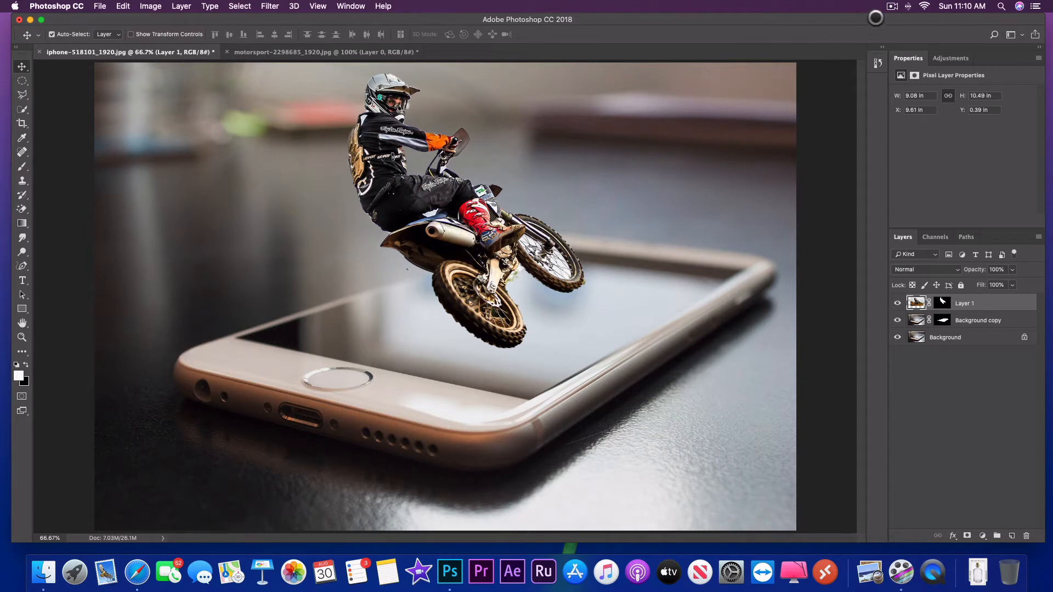
left_click(892, 6)
left_click(909, 39)
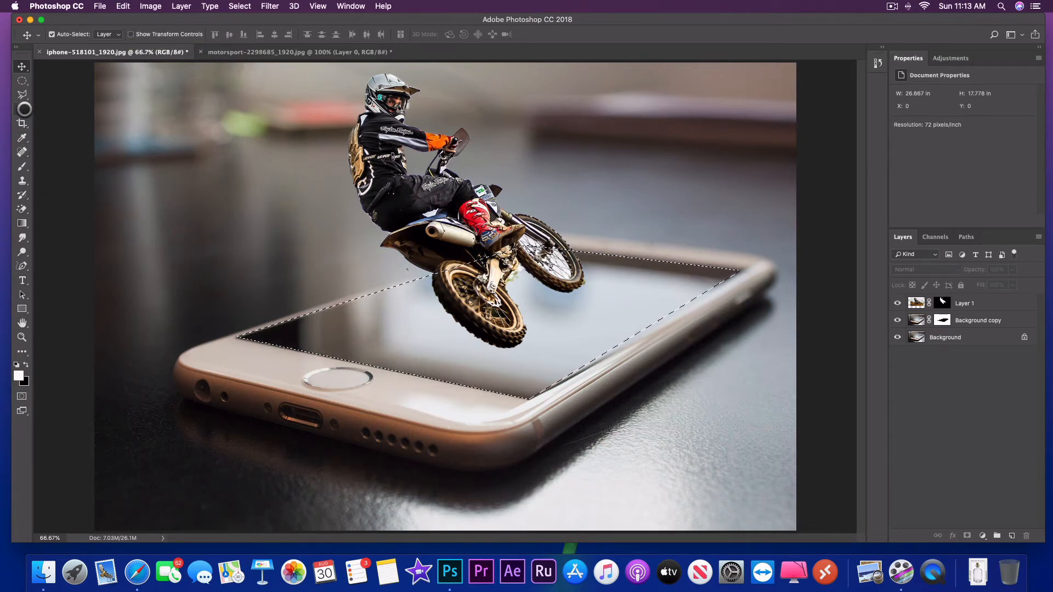
Paint Layer 1's mask in white with a soft 130 px brush inside the phone-screen selection to reveal the dirt track and trees.
left_click(24, 109)
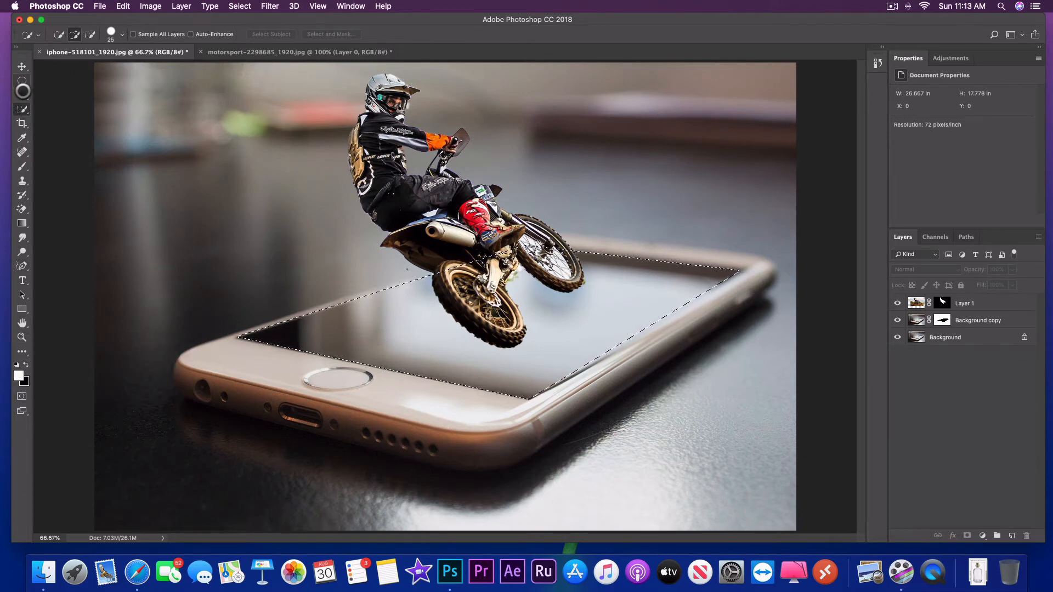
left_click(22, 166)
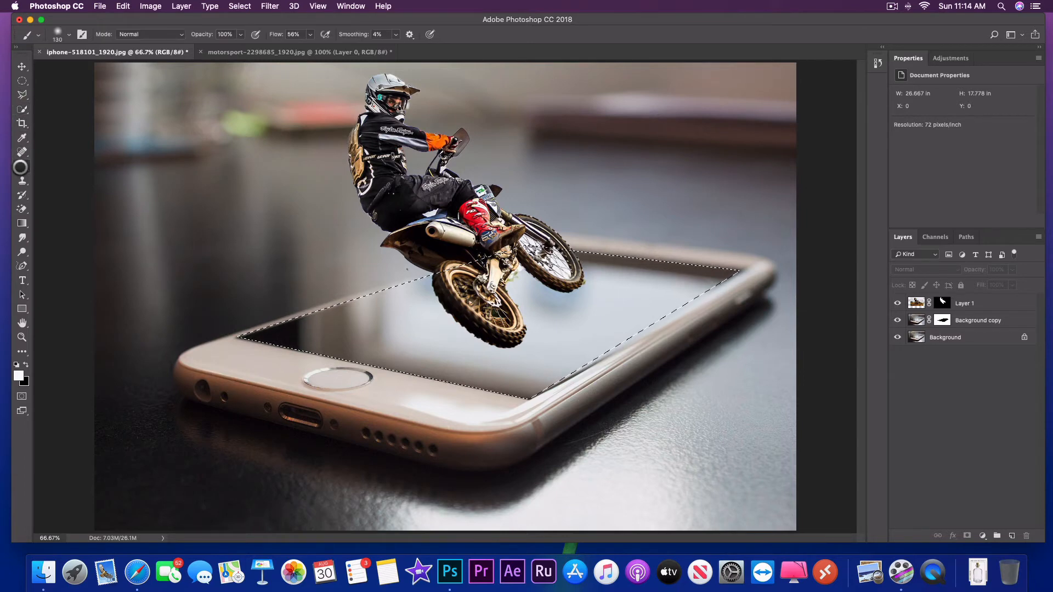
left_click(68, 34)
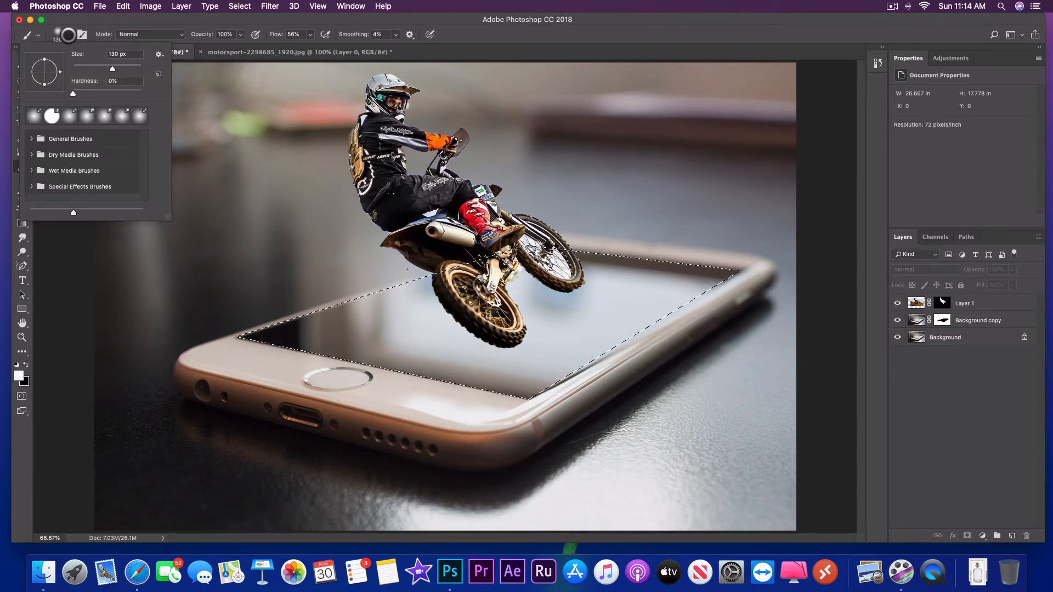
left_click(68, 34)
left_click(240, 34)
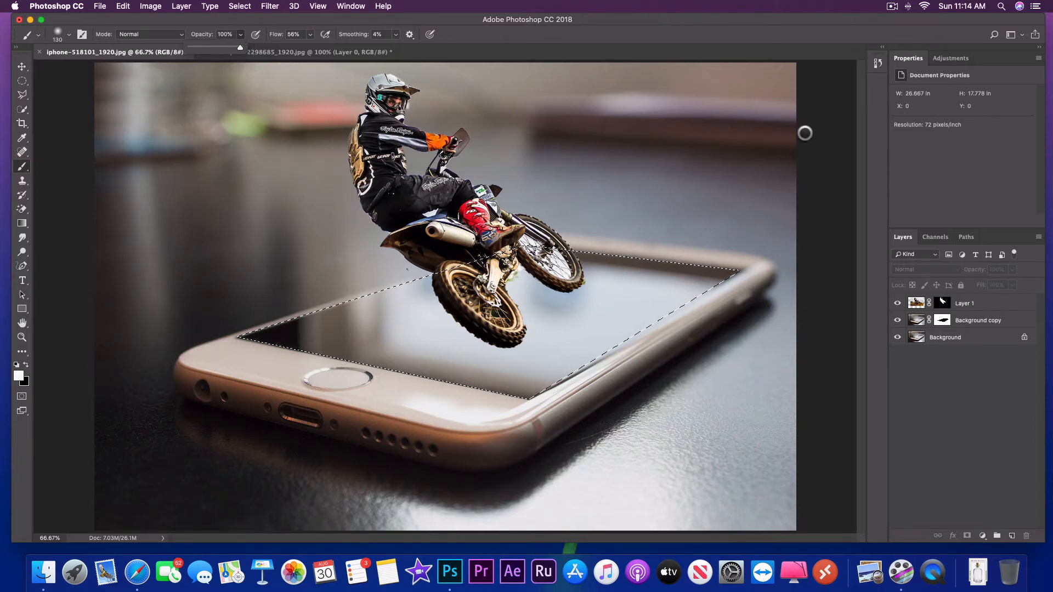
left_click(943, 303)
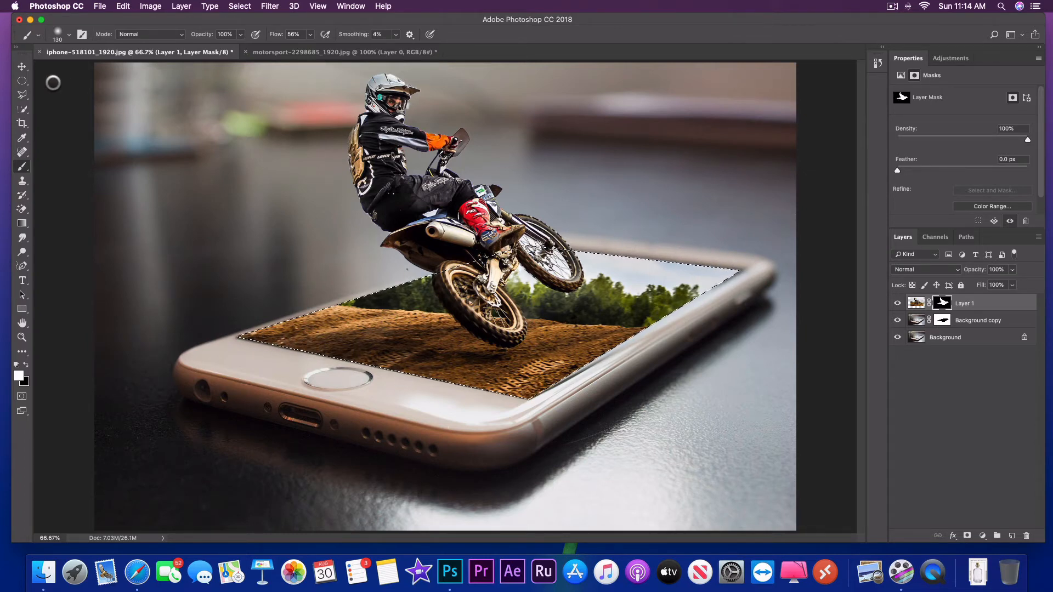
left_click(21, 66)
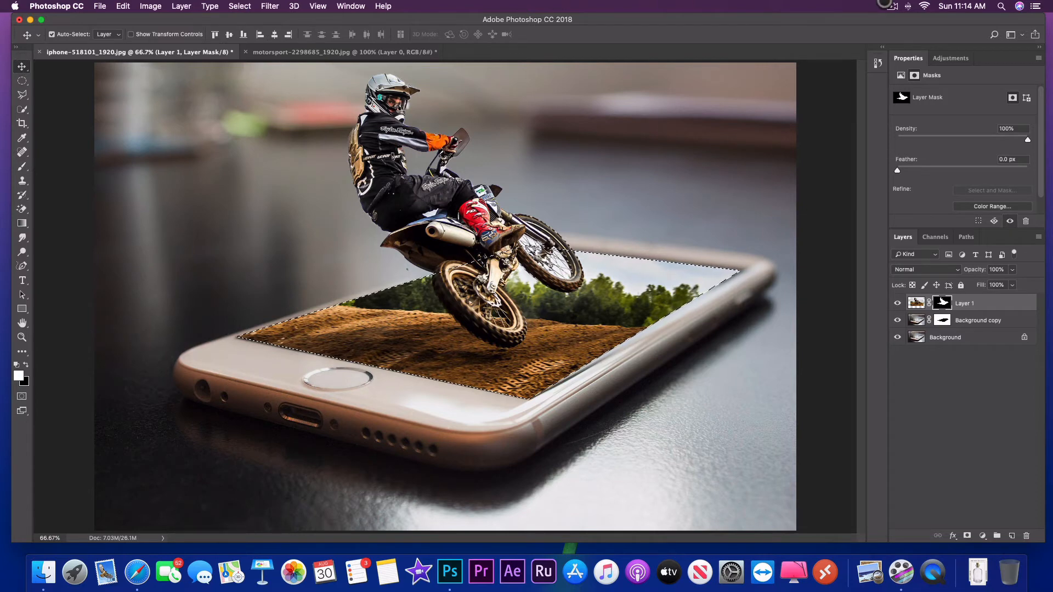
left_click(892, 7)
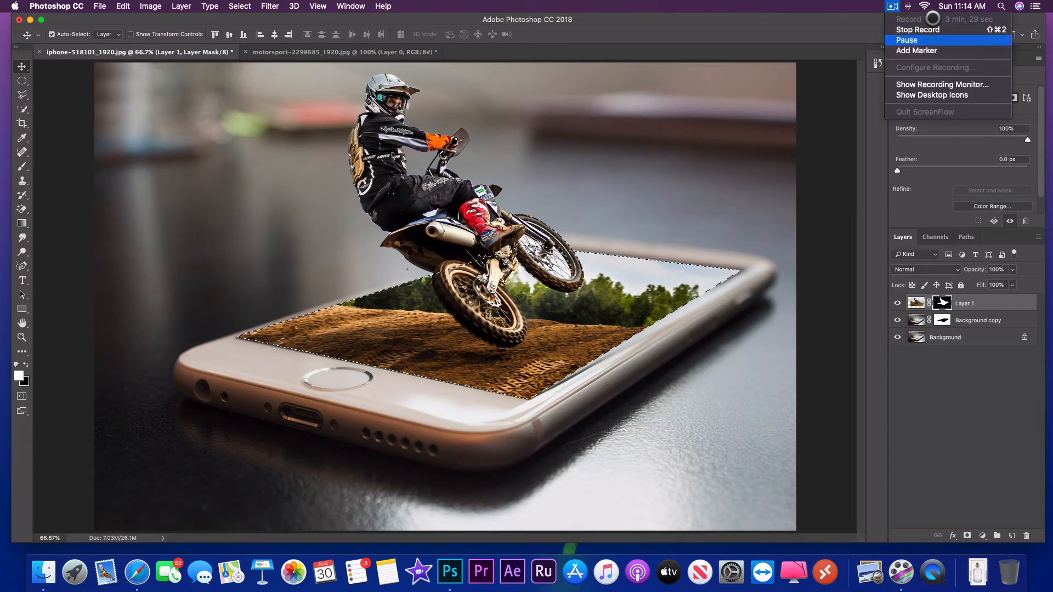
left_click(909, 40)
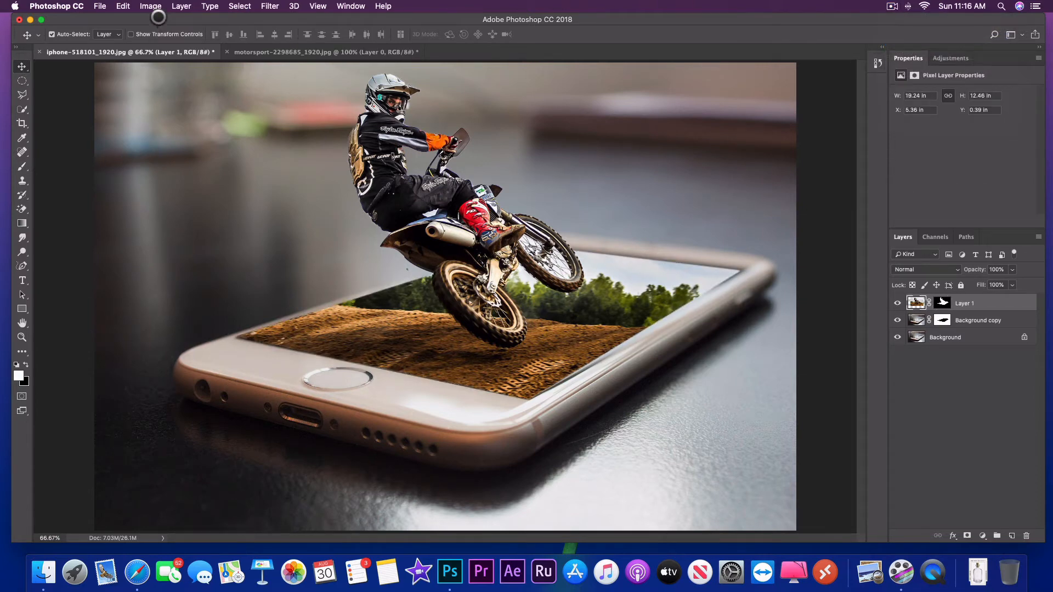
Adjust the contrast of Layer 1's image with the Brightness/Contrast adjustment.
left_click(152, 6)
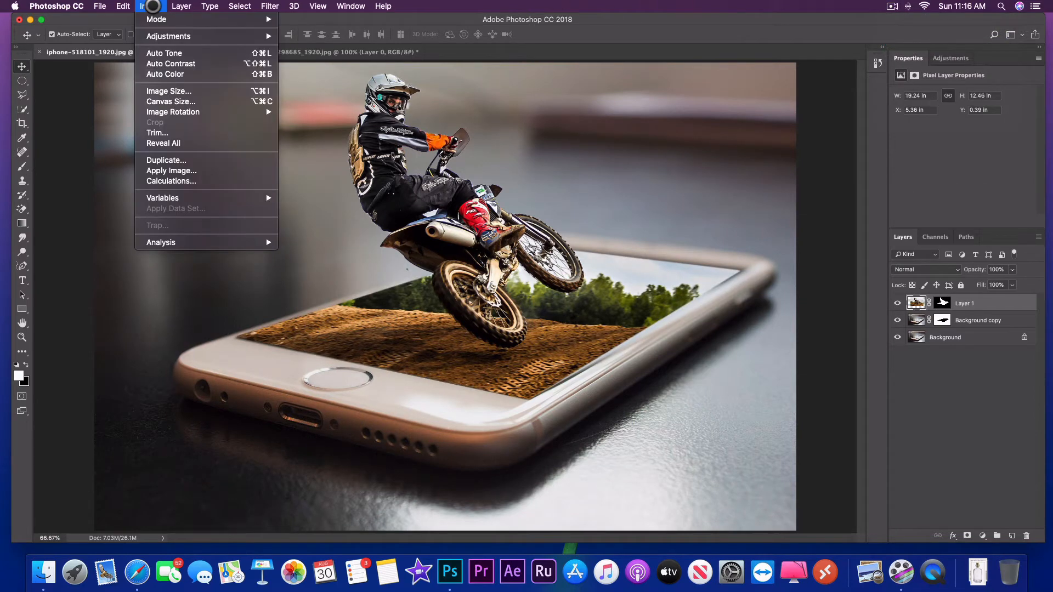
mouse_move(176, 35)
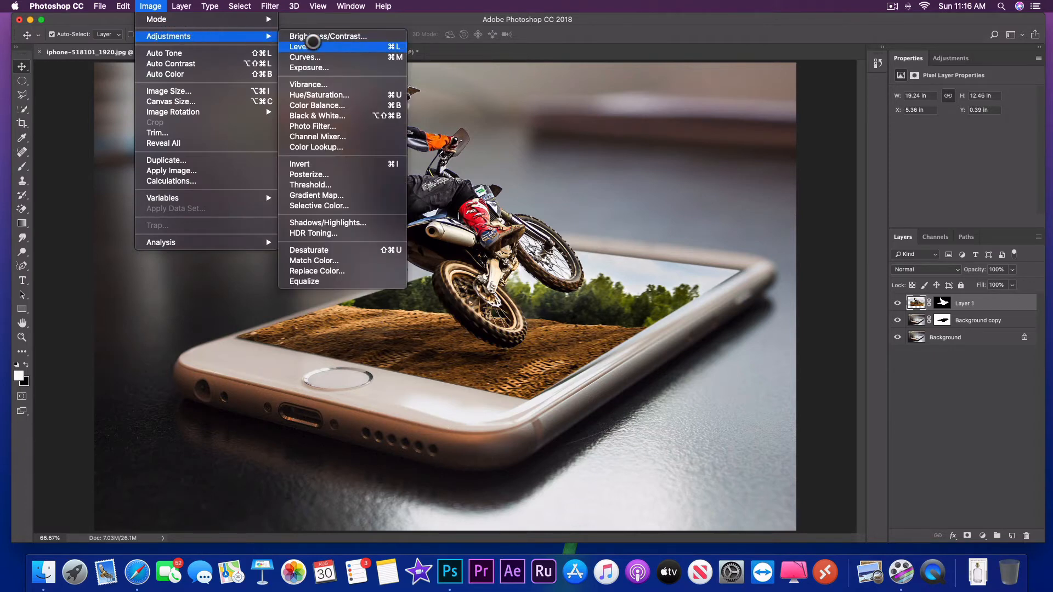
left_click(331, 37)
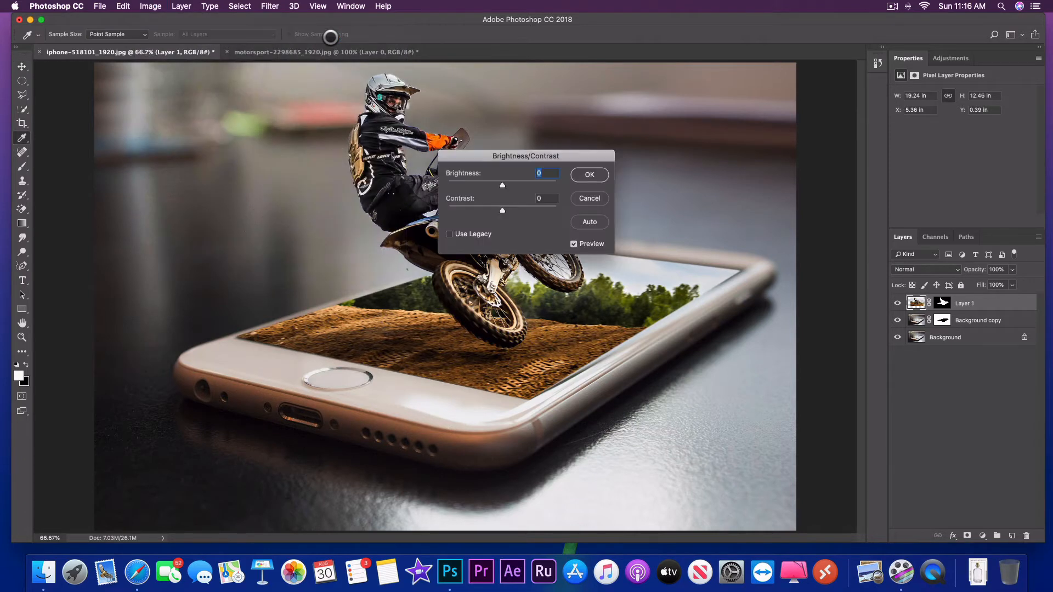
left_click(541, 199)
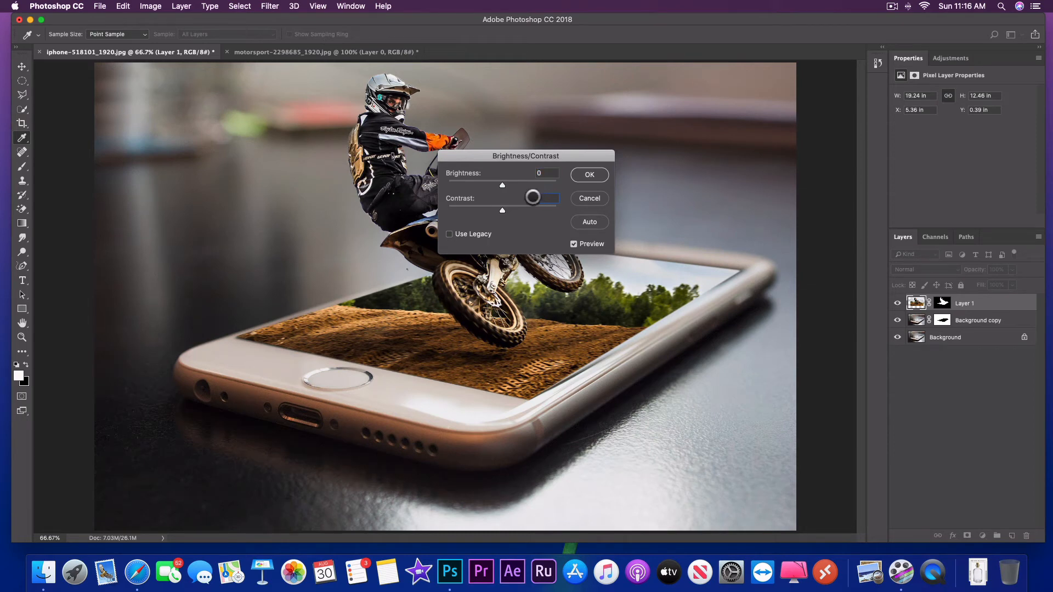
left_click(599, 177)
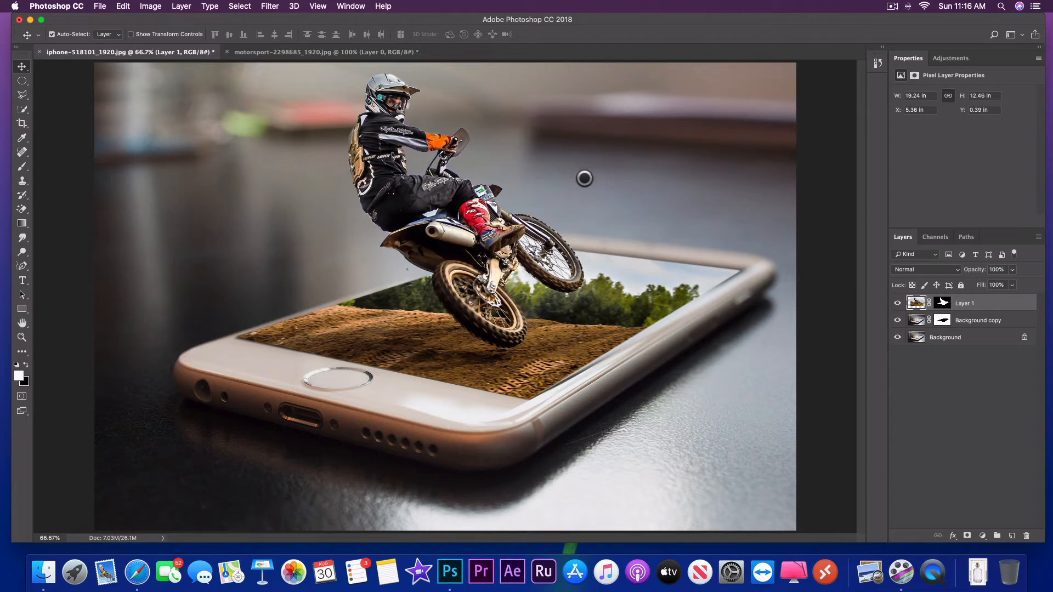
left_click(889, 5)
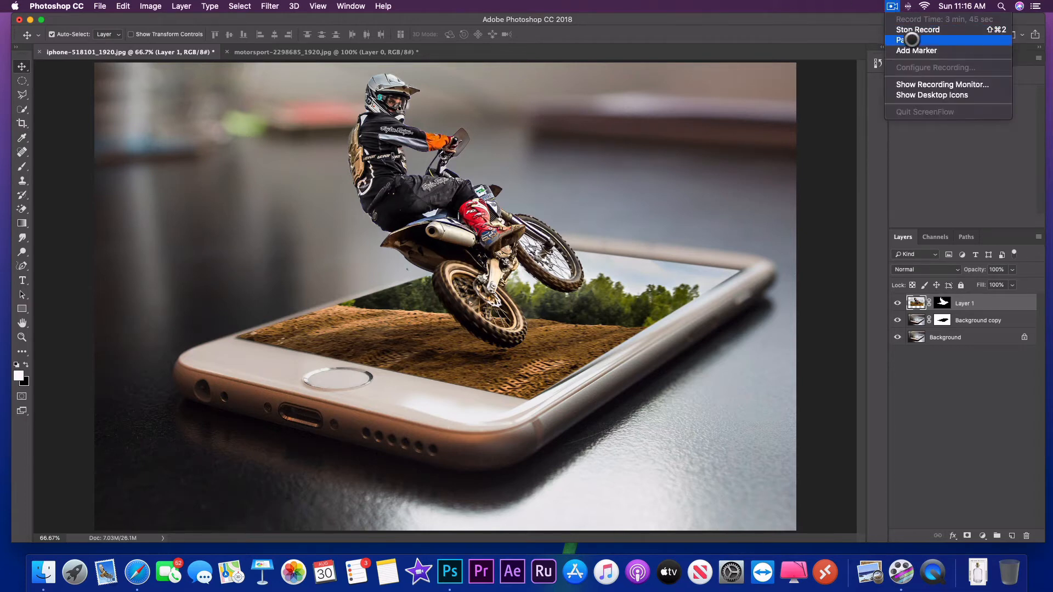
left_click(907, 40)
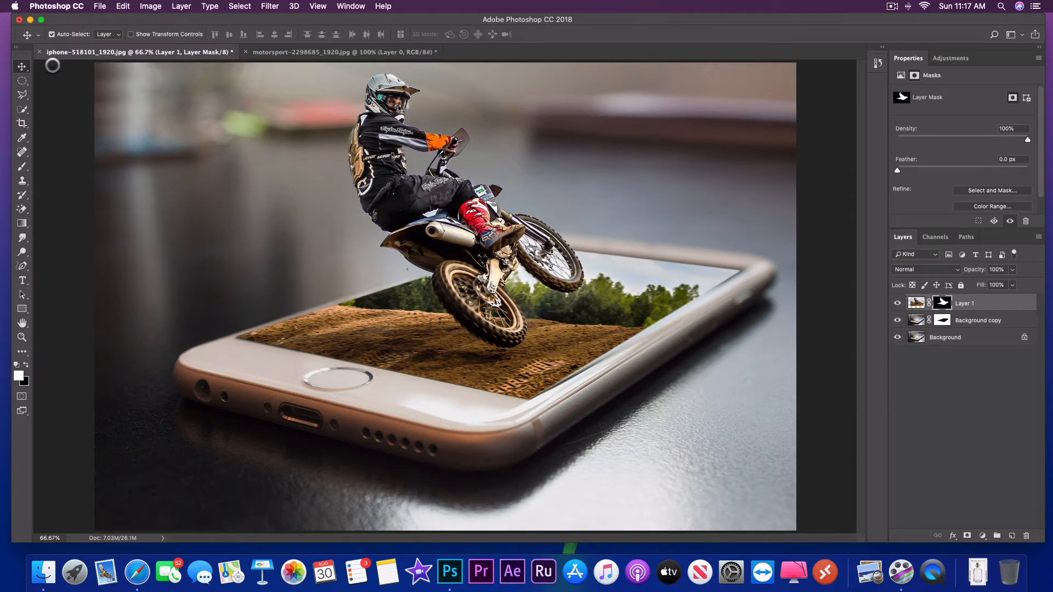
Choose the Brush tool for Layer 1's mask and set the brush size to 35 px.
left_click(22, 165)
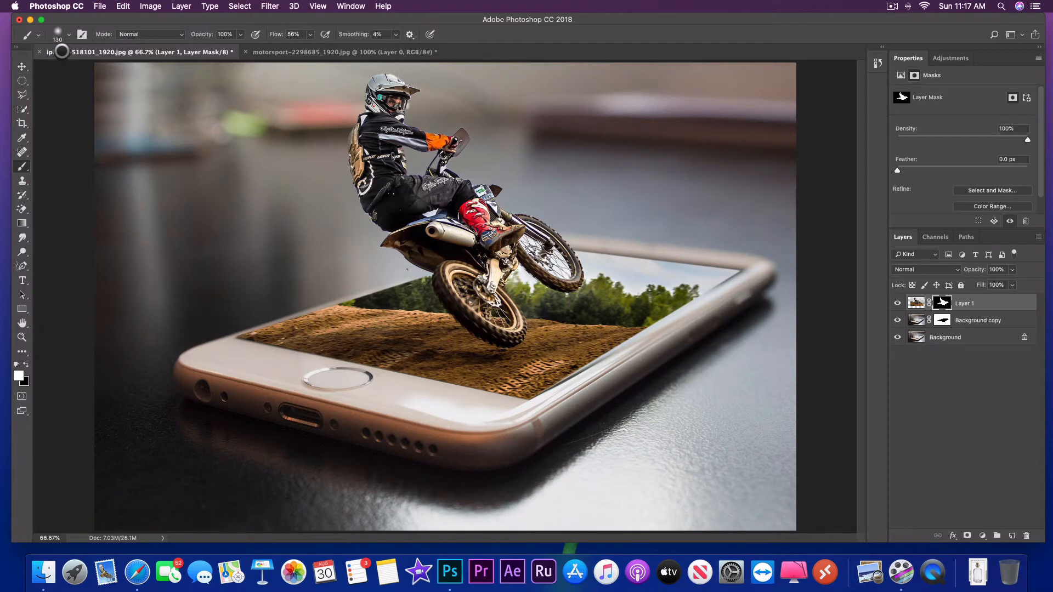
left_click(68, 34)
left_click_drag(110, 67, 93, 69)
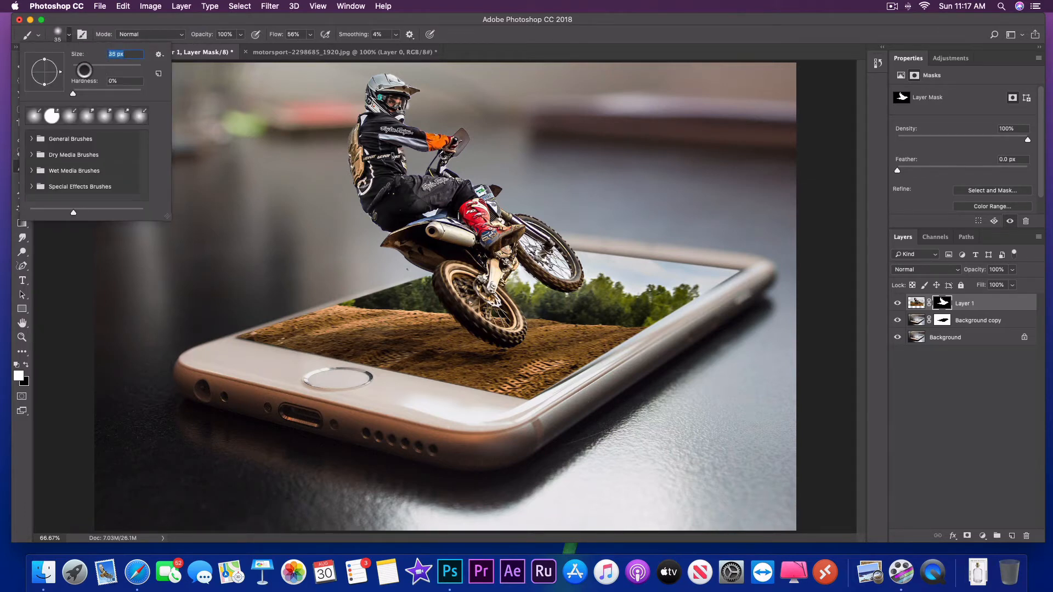
key("Return")
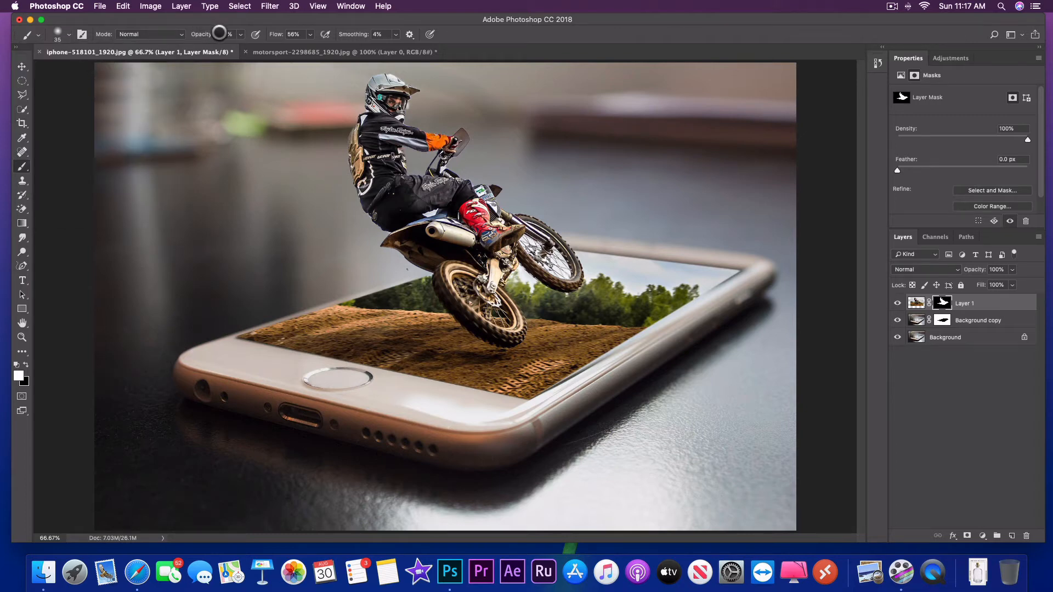
Touch up Layer 1's mask around the rider's helmet with white and step back the last brush stroke.
key("super+plus")
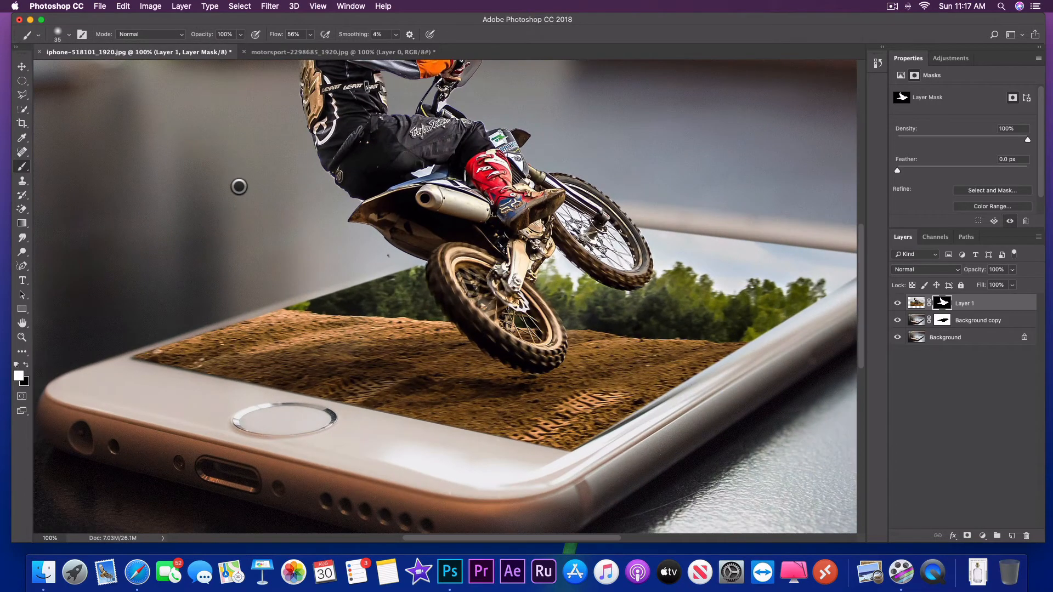
scroll(237, 182, "up", 10)
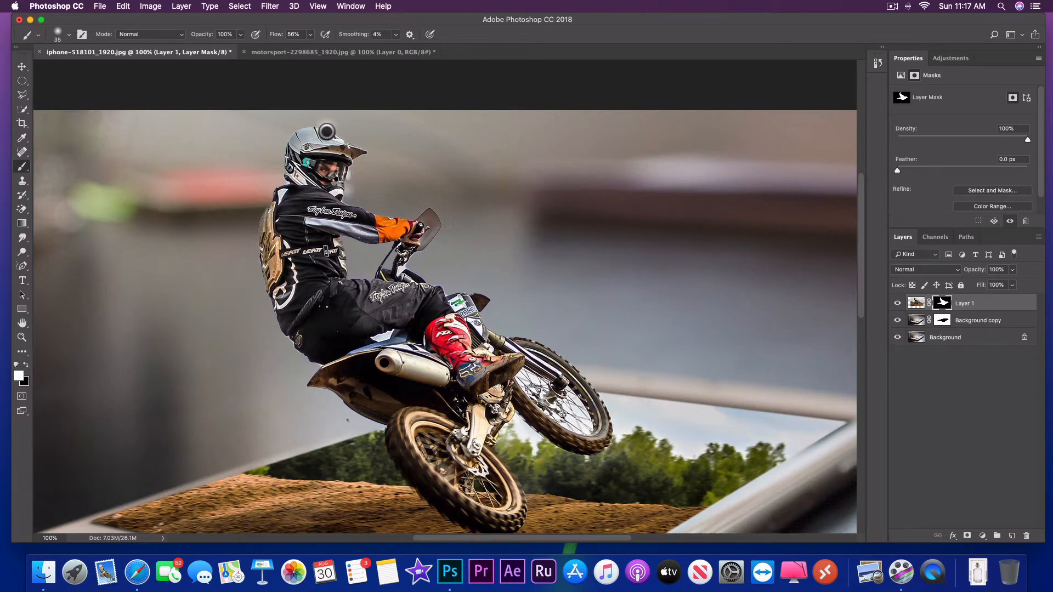
left_click(125, 6)
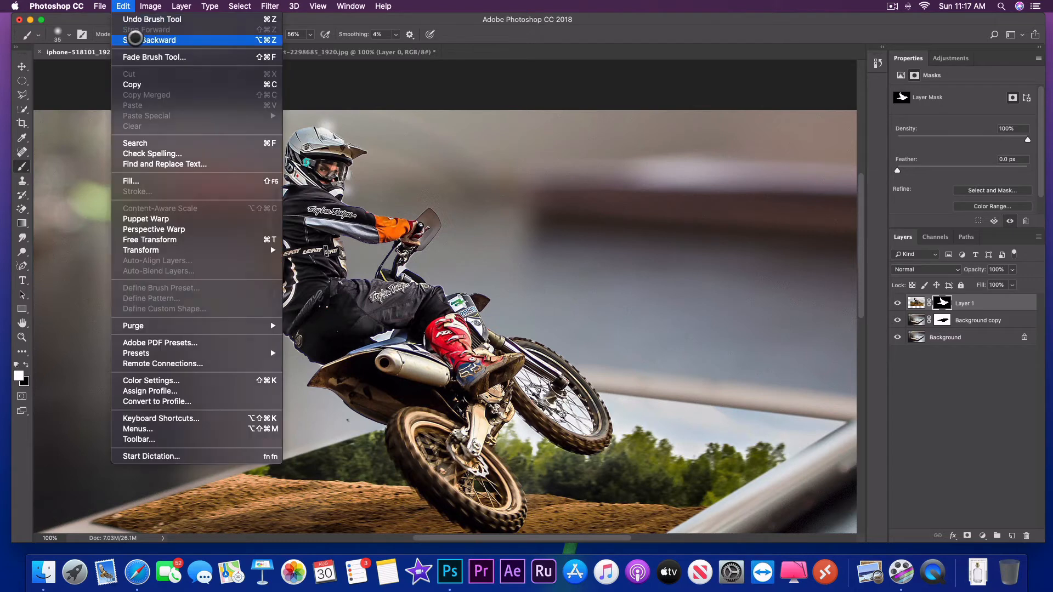
left_click(135, 35)
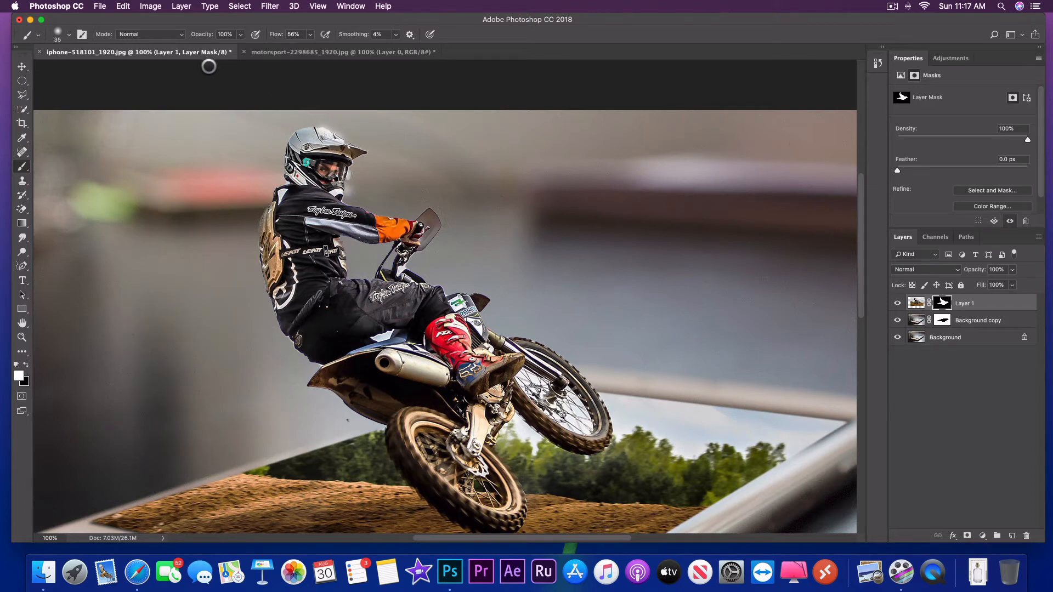
left_click(22, 66)
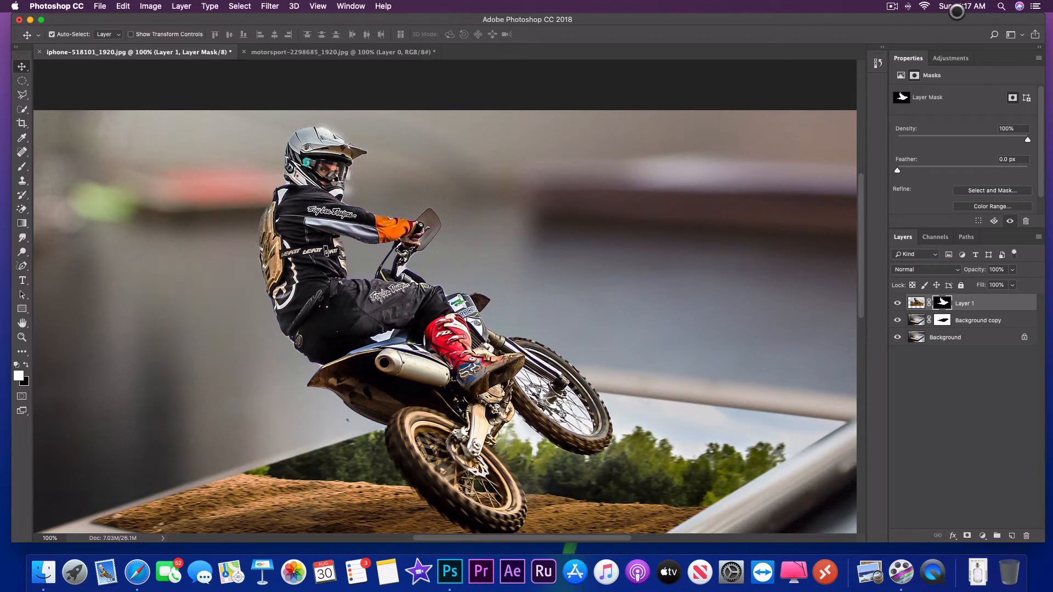
left_click(892, 6)
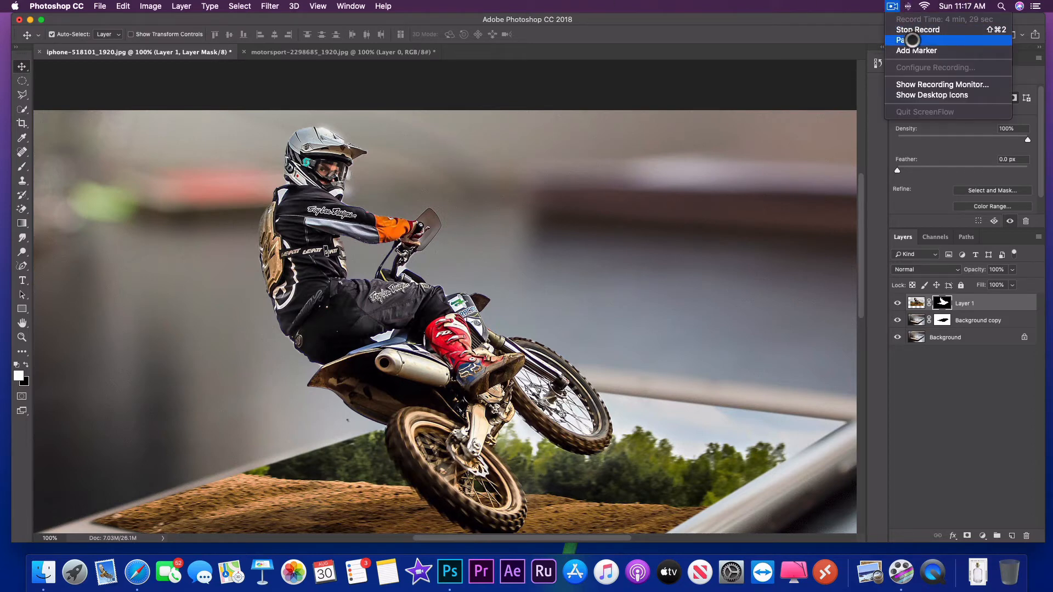
left_click(912, 40)
Switch the foreground colour to black and brush Layer 1's mask along the rider's outline to hide leftover background.
left_click(26, 365)
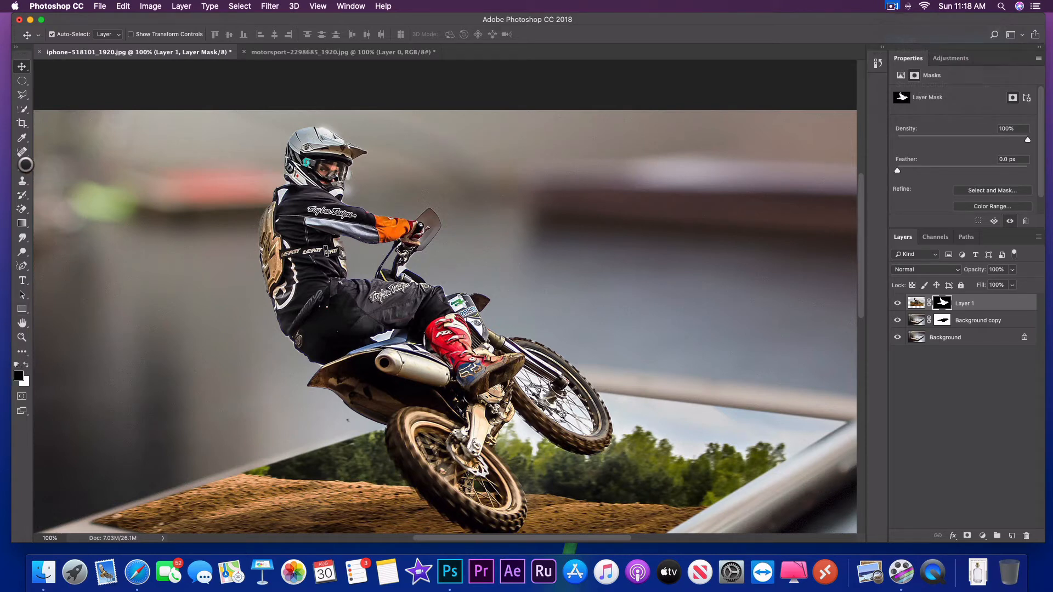
left_click(21, 166)
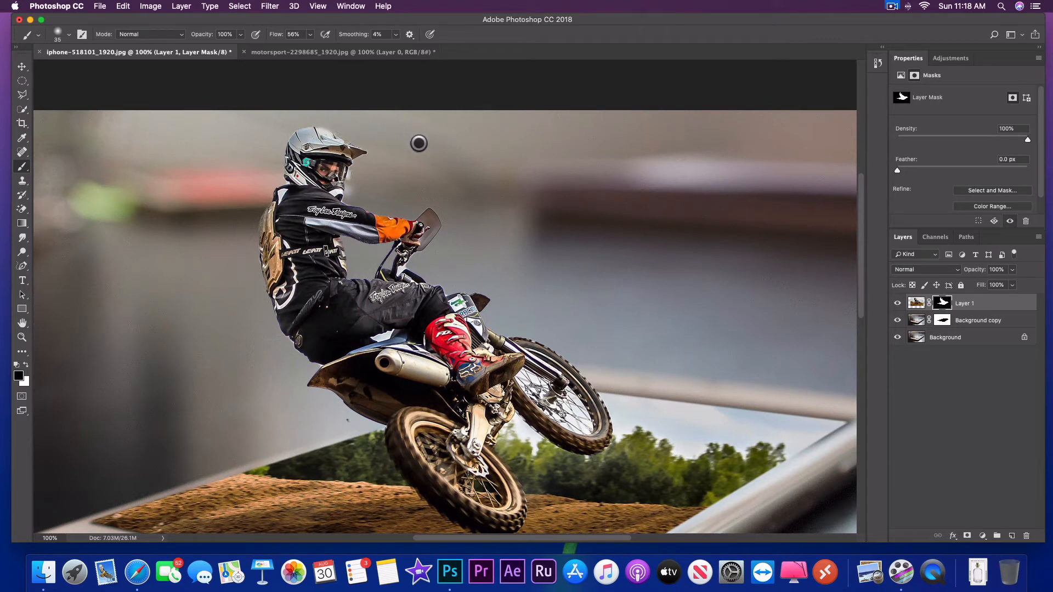
left_click(22, 66)
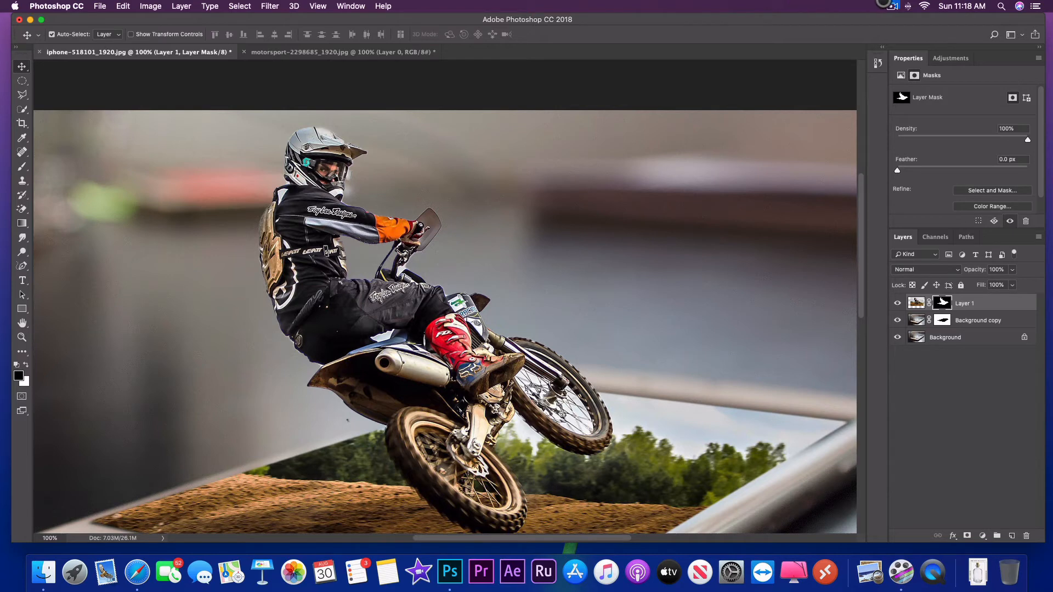
left_click(892, 6)
left_click(927, 37)
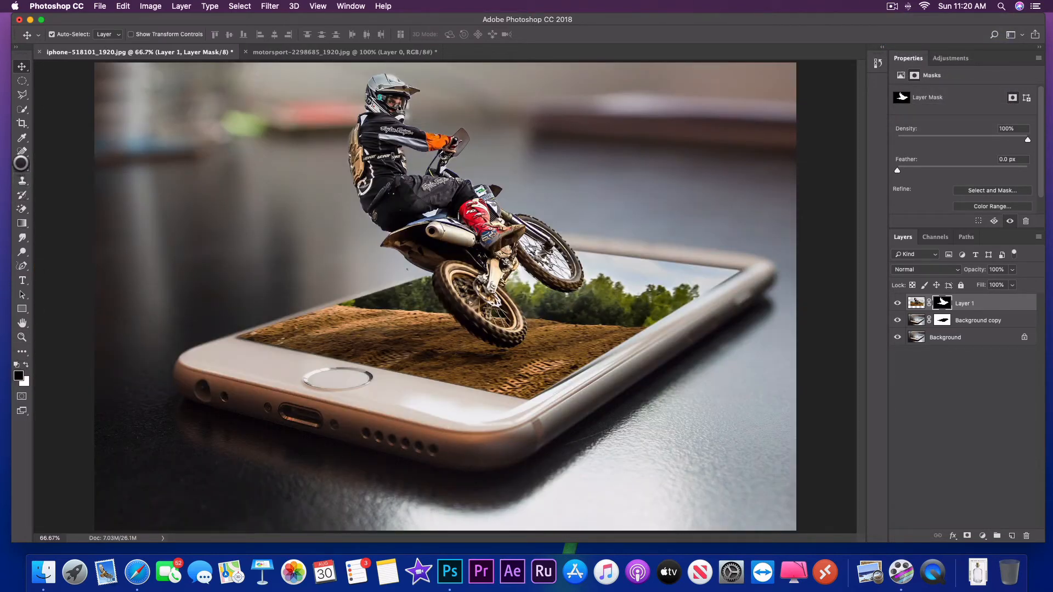
Set the brush size to 143 px and dab black on Layer 1's mask along the phone screen's right edge.
left_click(22, 166)
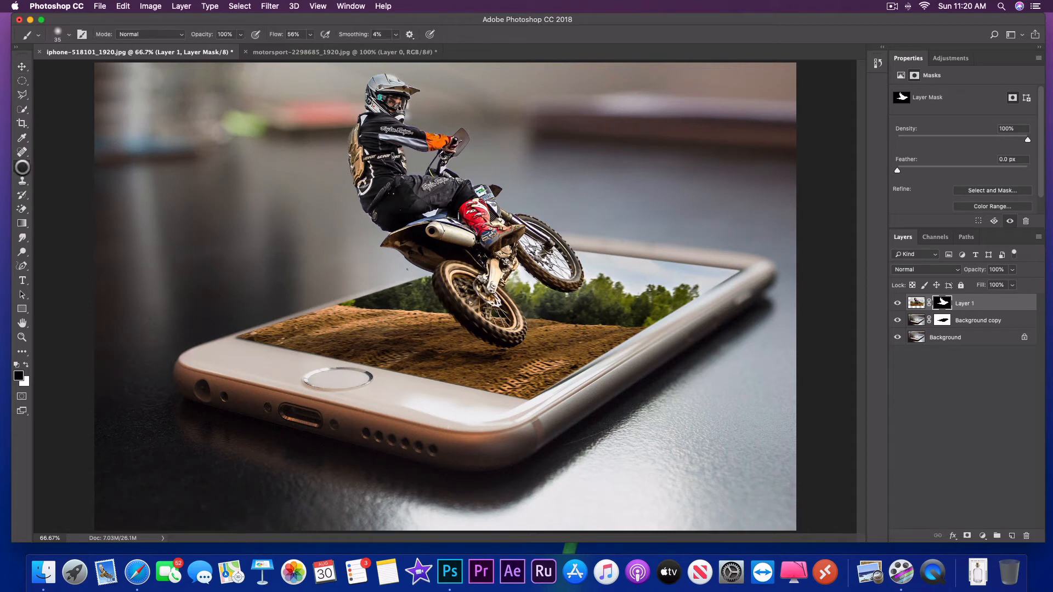
left_click(67, 37)
left_click_drag(96, 69, 115, 71)
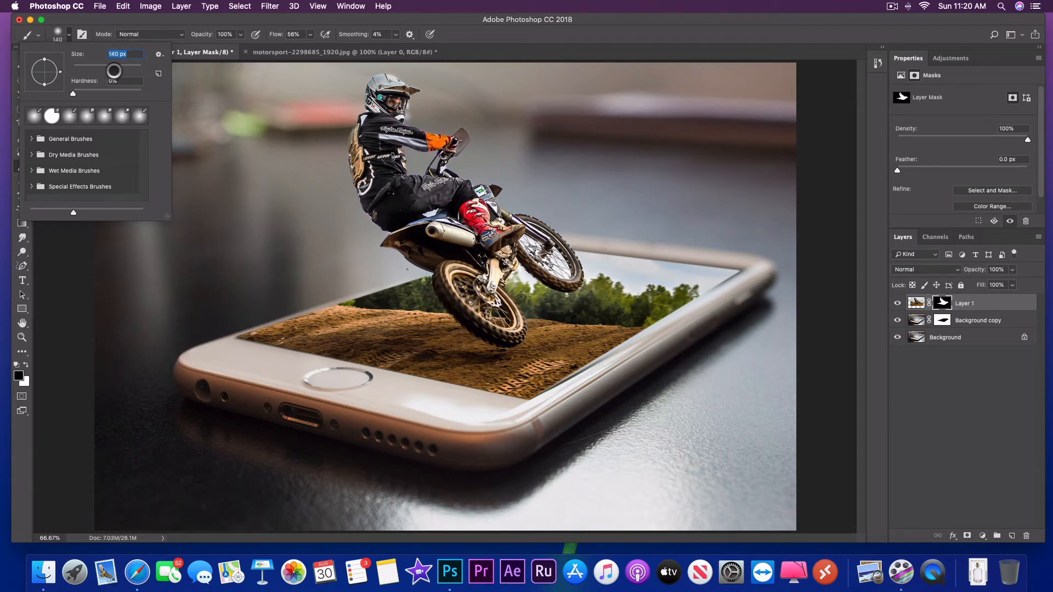
key("Return")
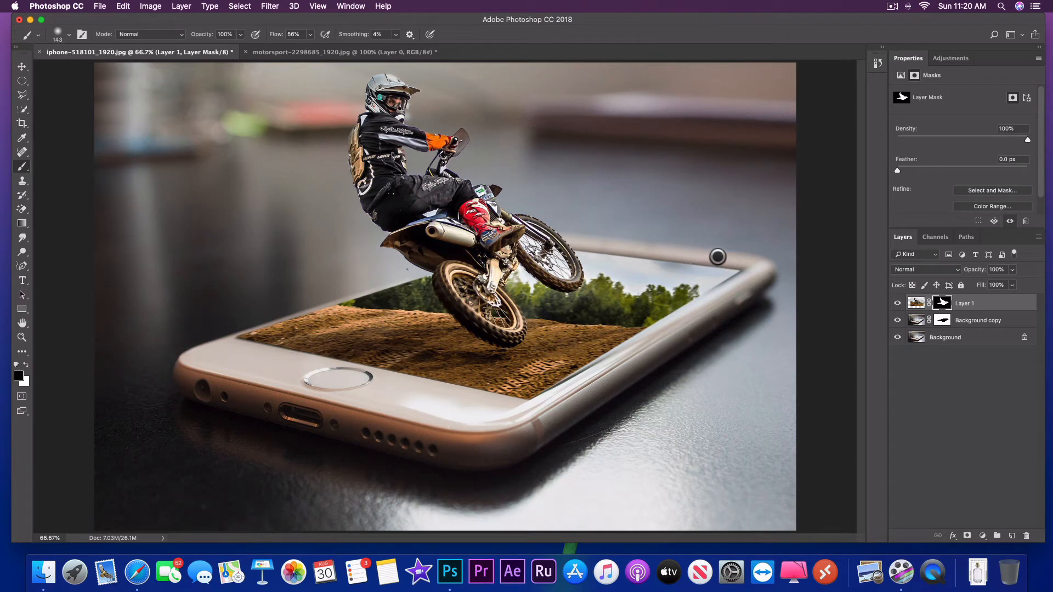
left_click(685, 313)
left_click(611, 342)
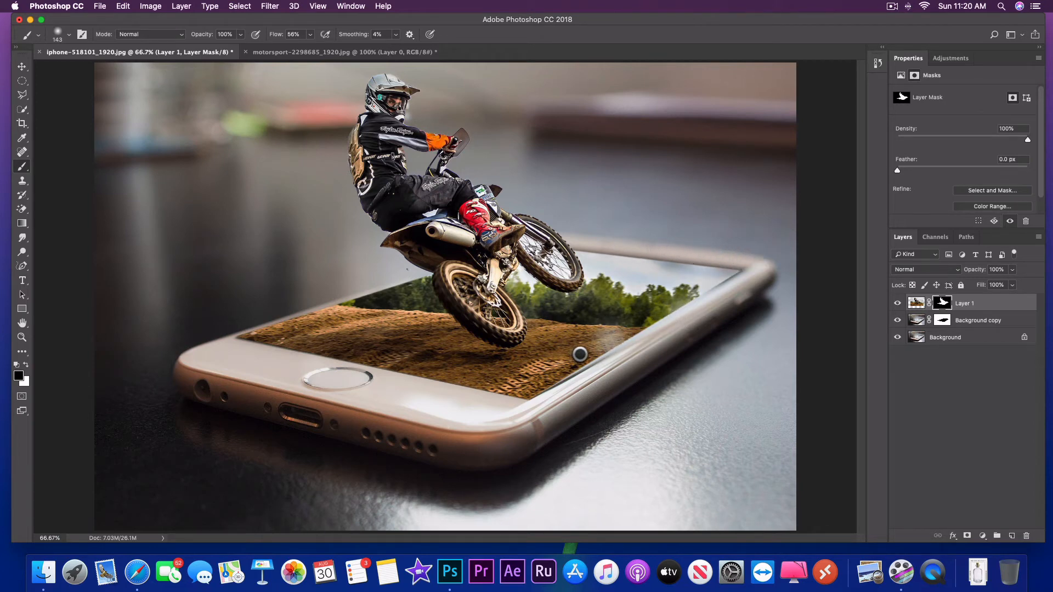
left_click(893, 7)
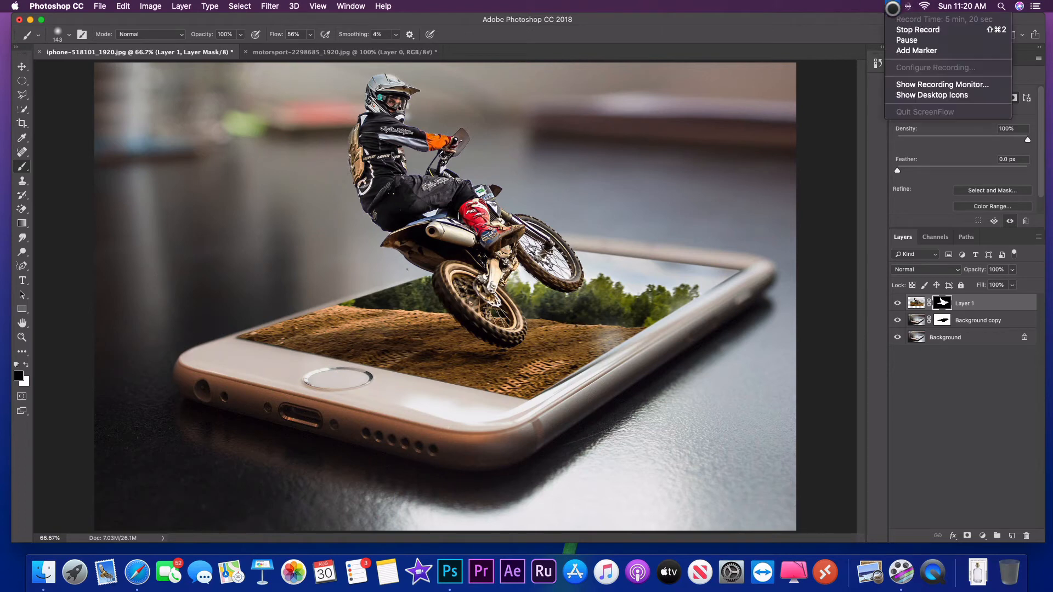
left_click(912, 40)
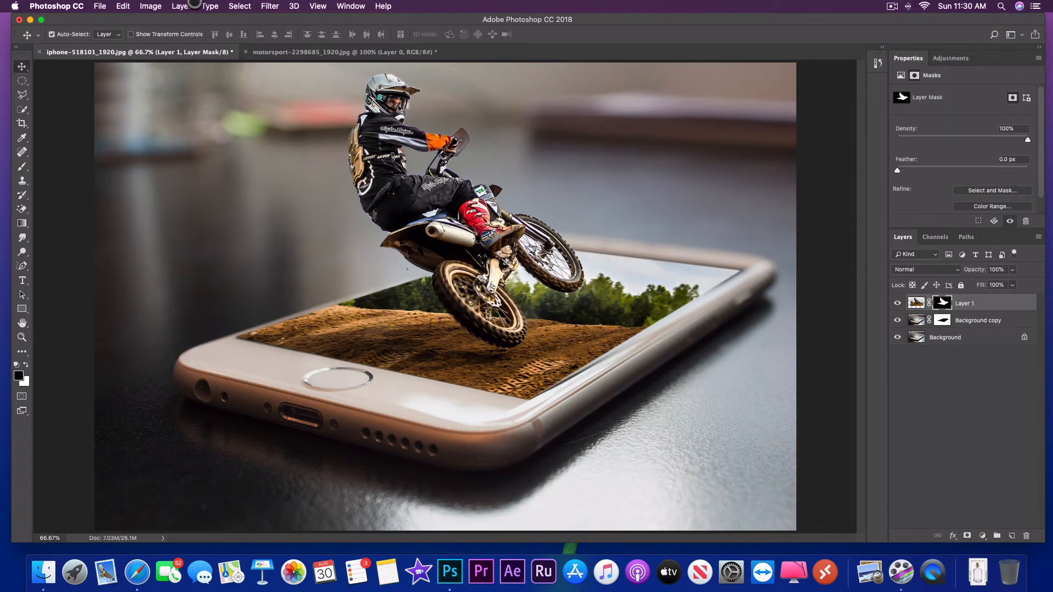
Duplicate Layer 1 with its mask within the iphone-518101_1920.jpg document under the name Layer 1 copy.
left_click(190, 6)
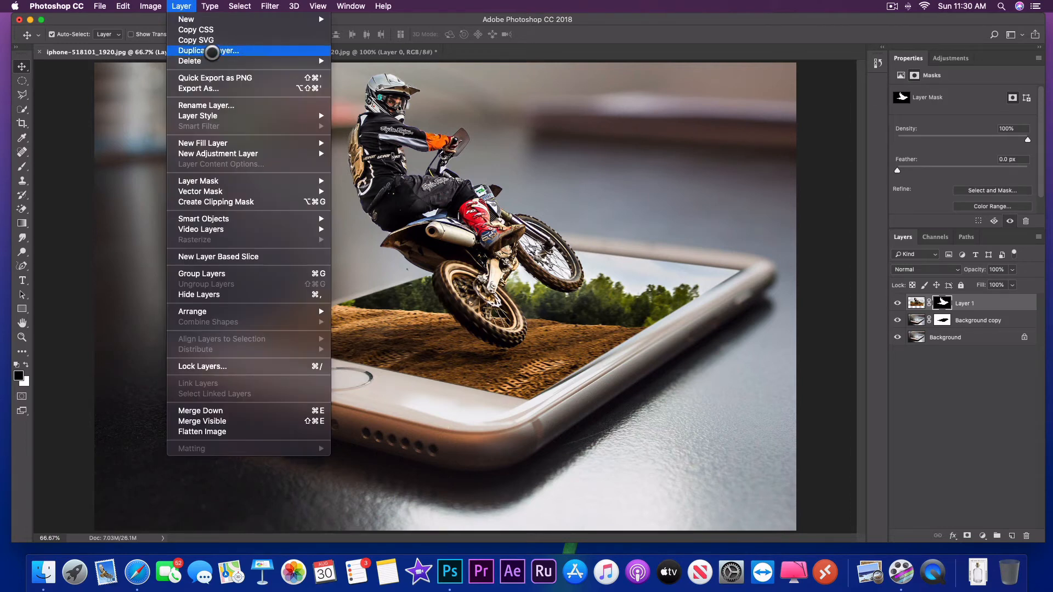
left_click(212, 51)
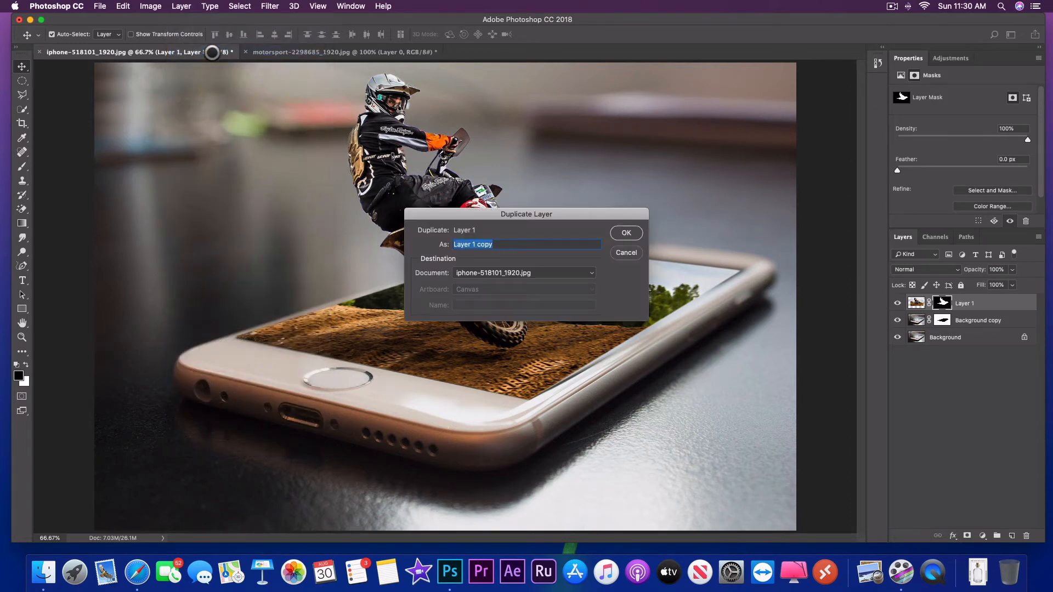
left_click(627, 232)
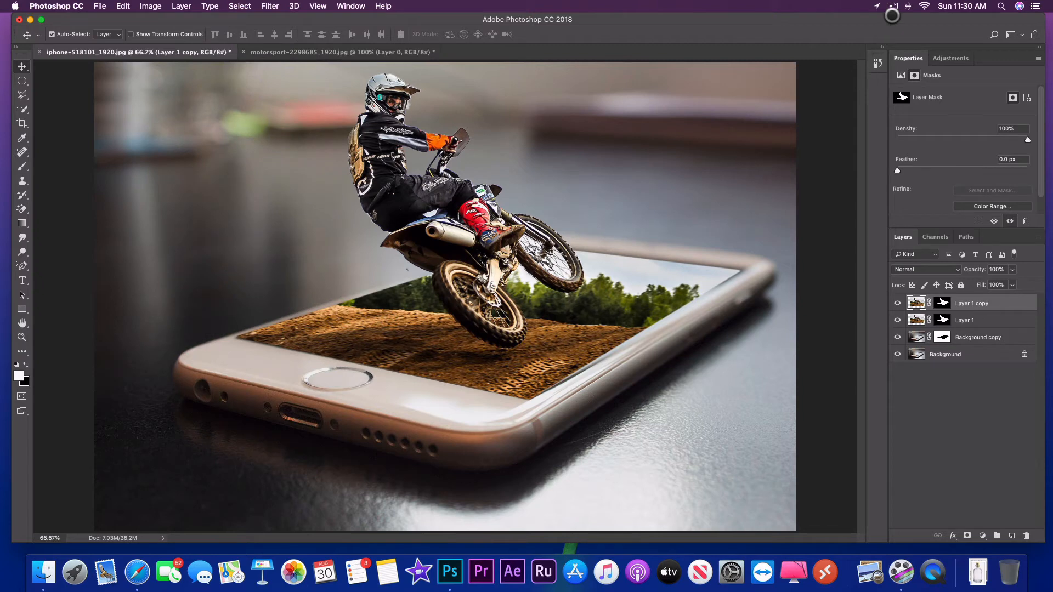
left_click(891, 6)
left_click(908, 40)
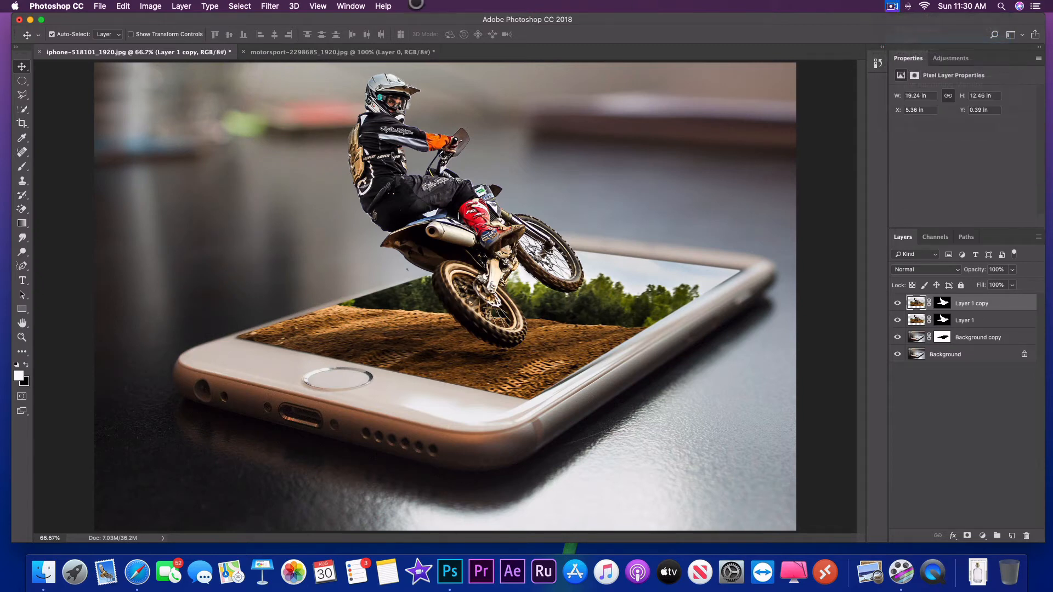
Apply a Gaussian Blur with a radius of 9.6 pixels to the image of Layer 1 copy.
left_click(269, 6)
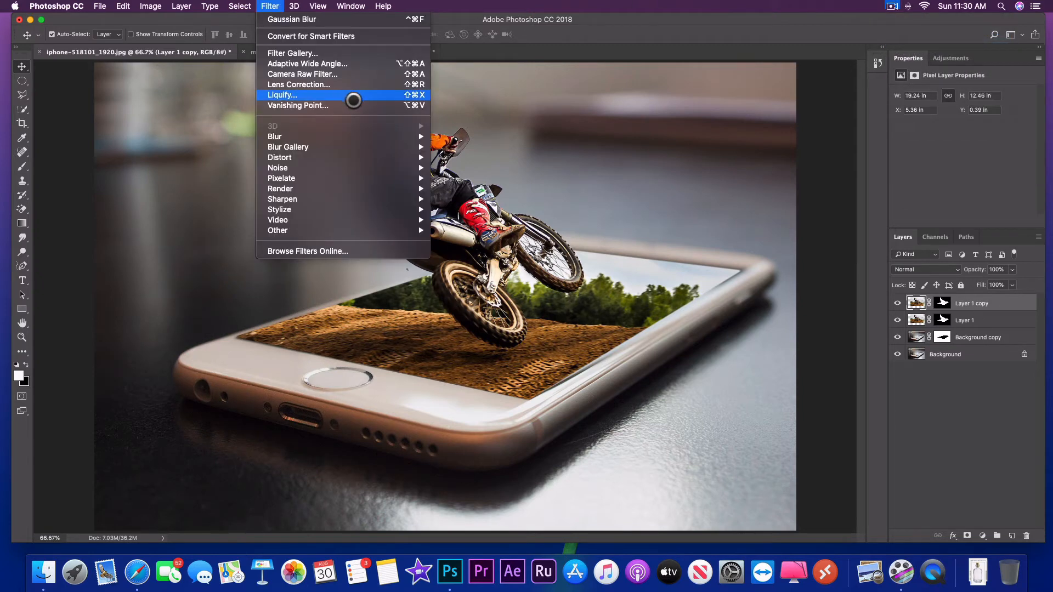
mouse_move(356, 136)
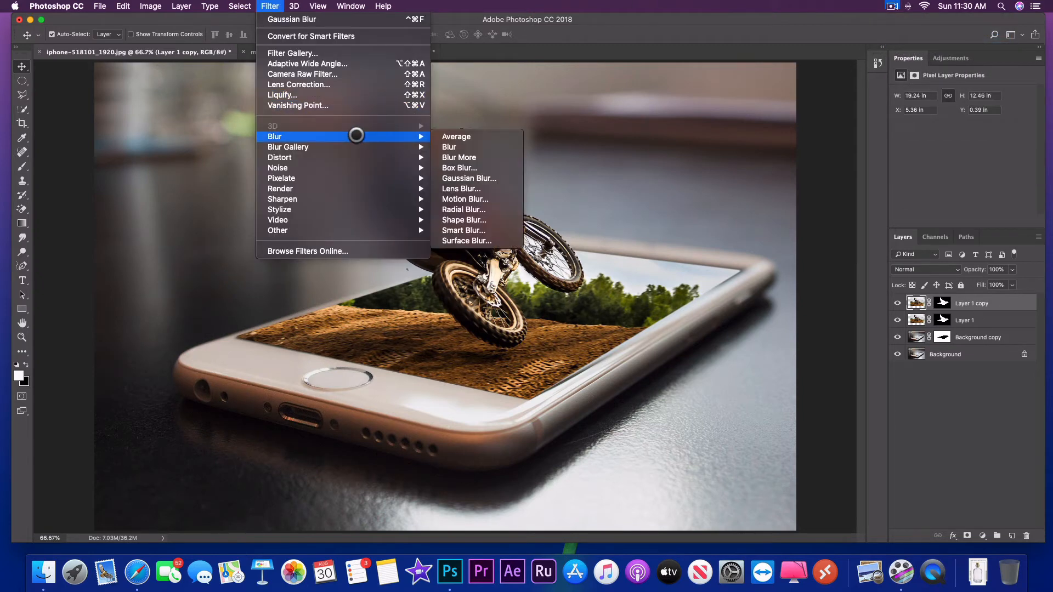
left_click(477, 176)
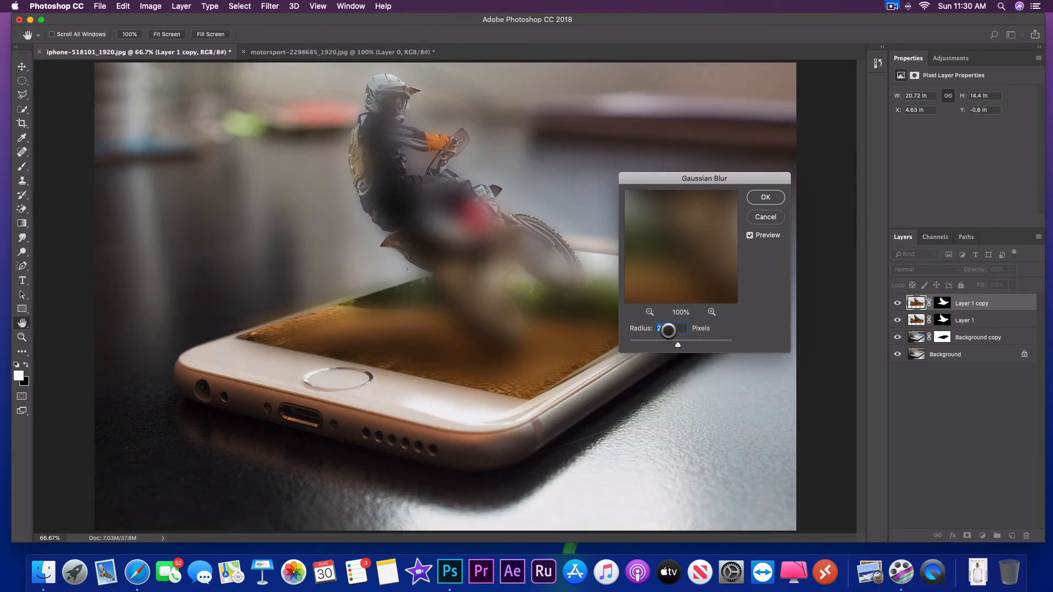
type("9")
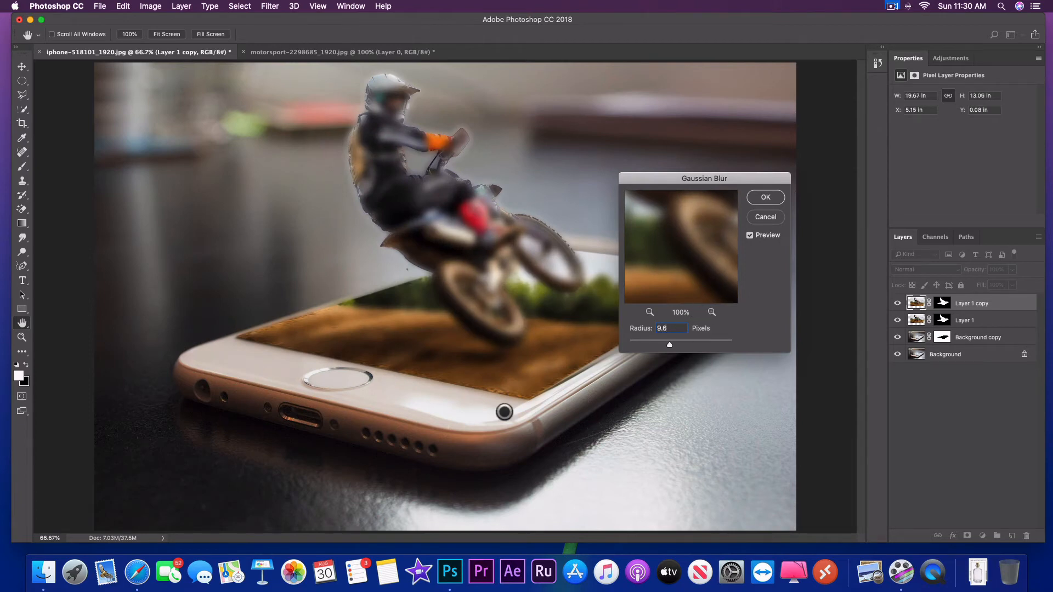
type(".6")
left_click(765, 197)
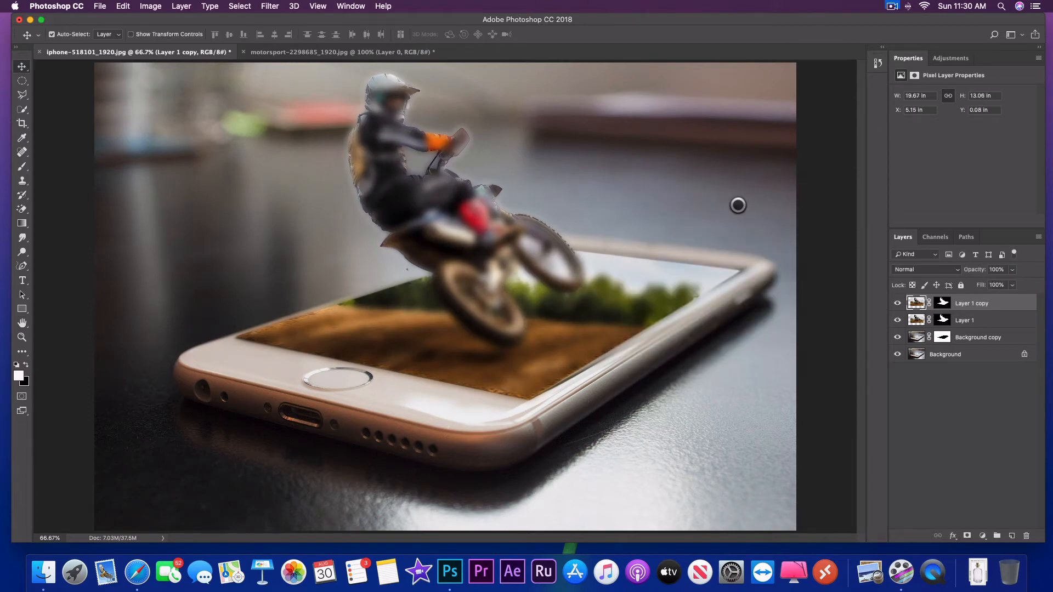
left_click(892, 6)
left_click(903, 41)
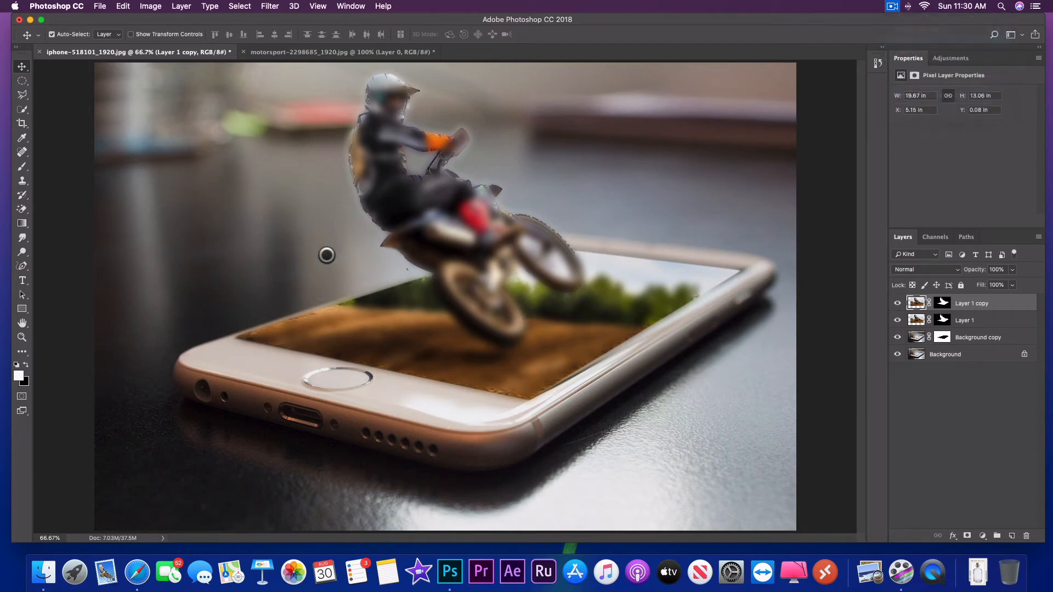
Move the blurred Layer 1 copy below Layer 1 in the layer stack.
left_click_drag(917, 303, 918, 320)
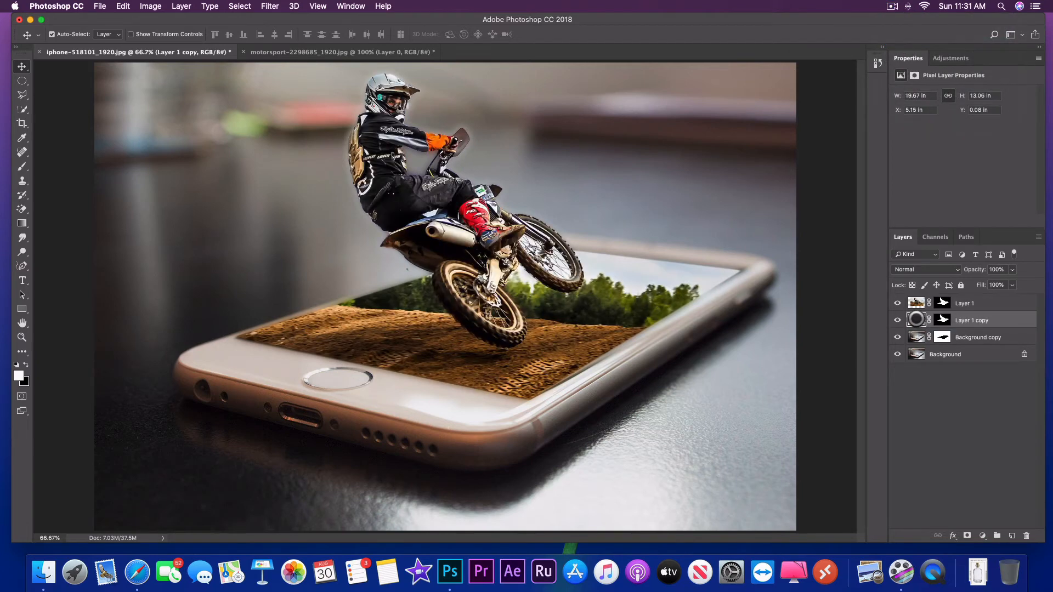
left_click(893, 6)
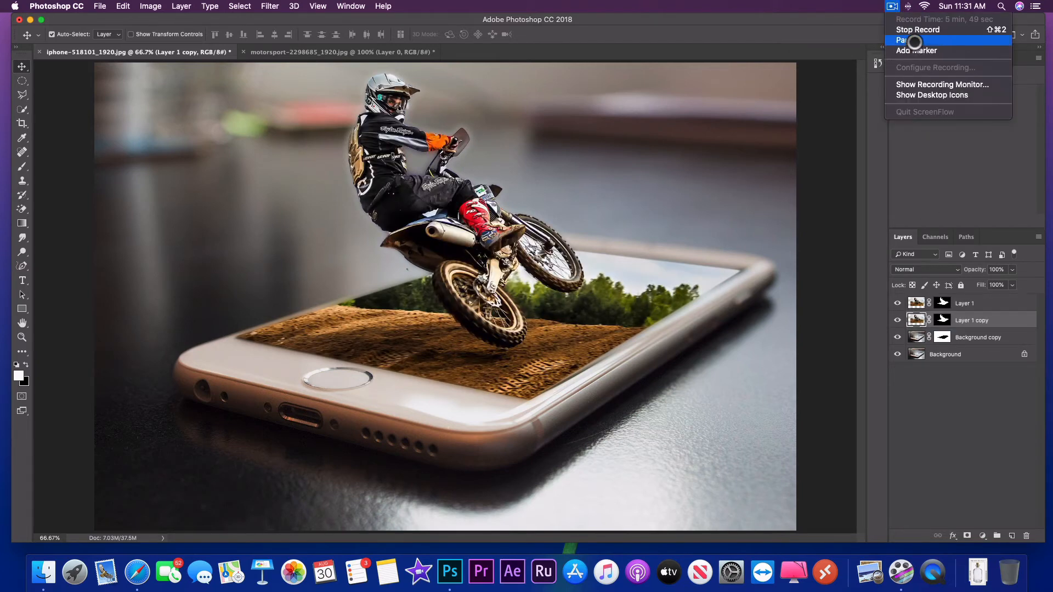
left_click(915, 42)
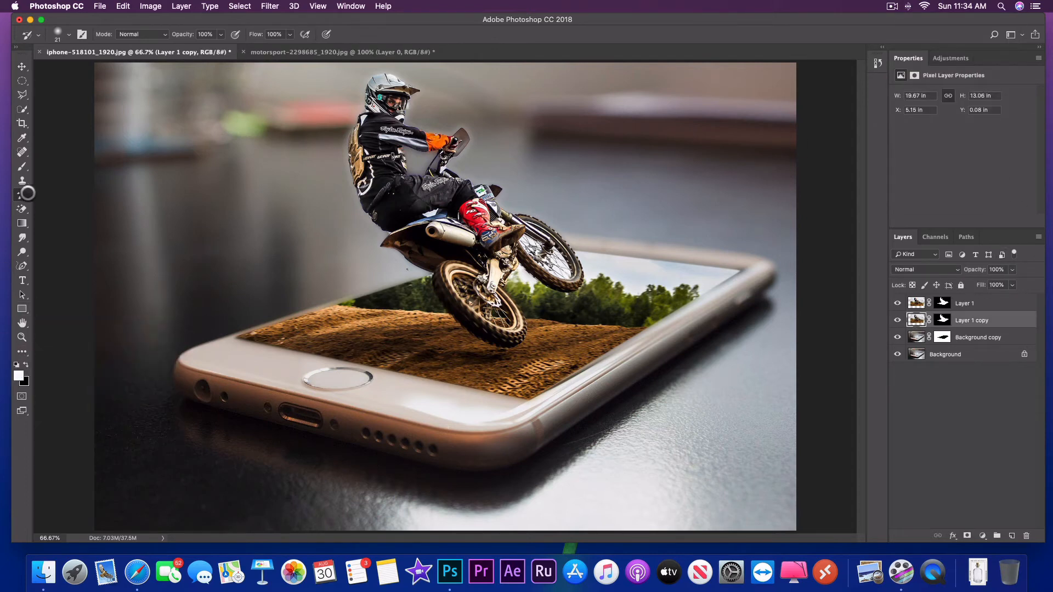
Choose the History Brush tool for Layer 1 copy and set its brush size to 137 px.
left_click(22, 209)
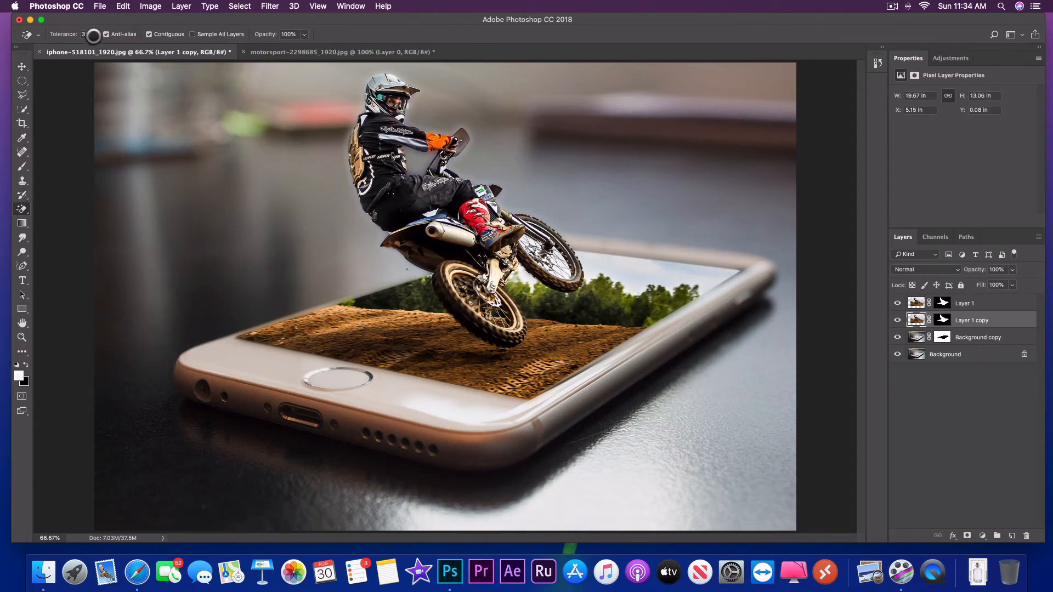
left_click(21, 235)
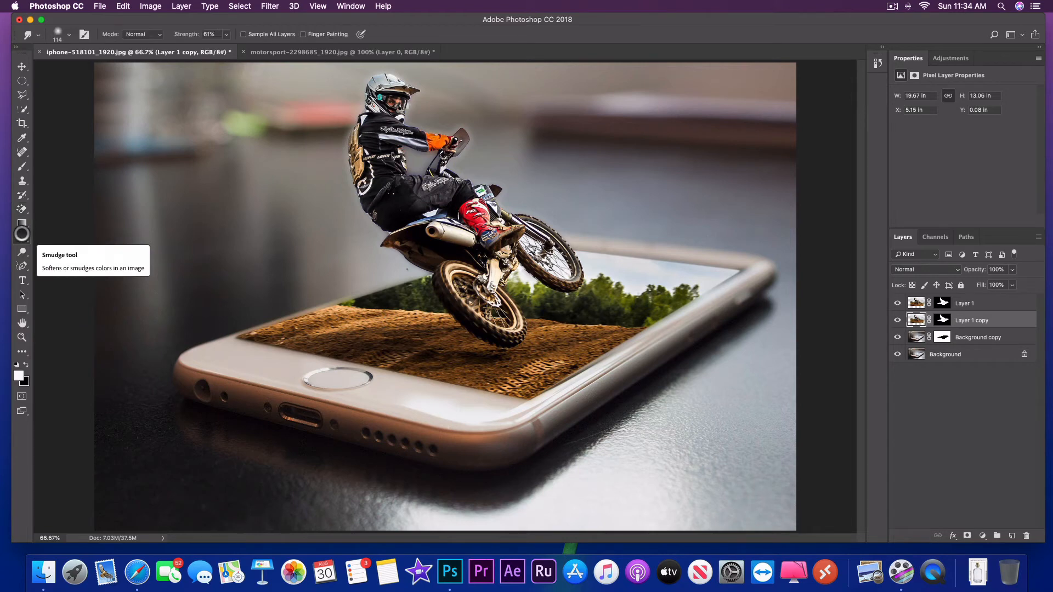
left_click(21, 196)
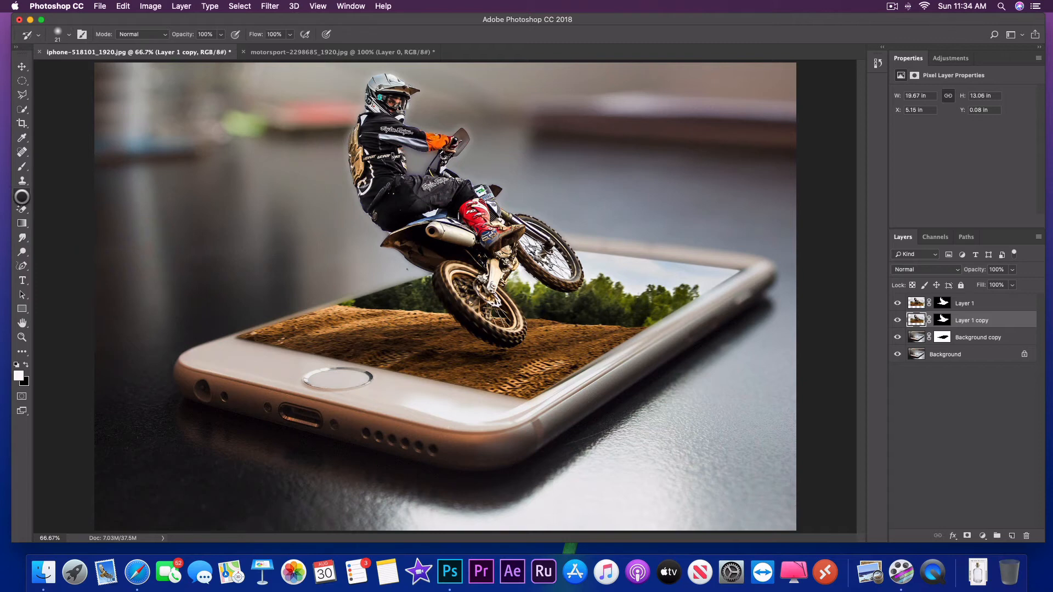
left_click(66, 34)
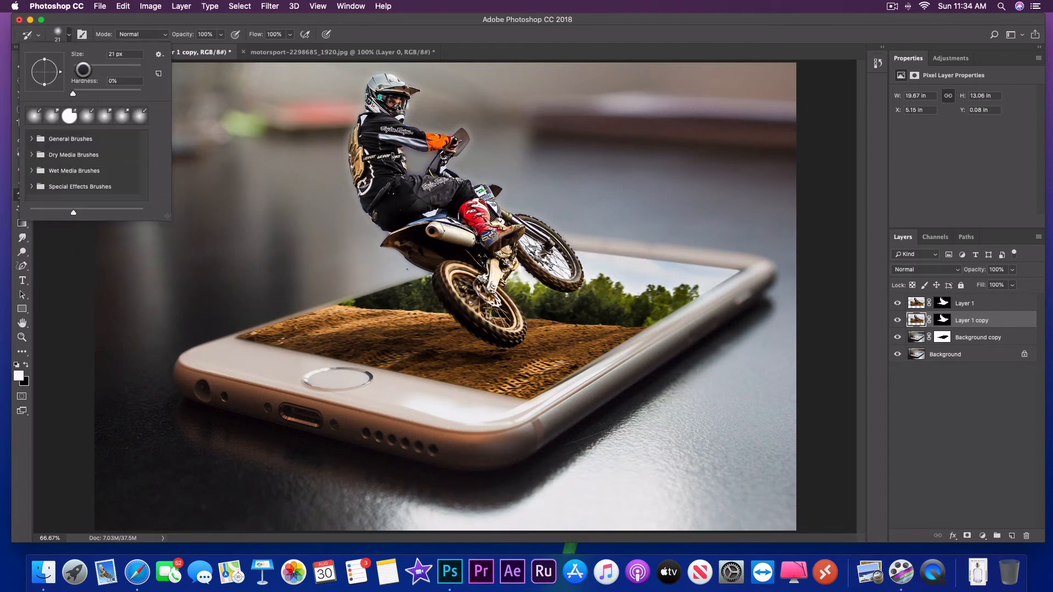
left_click_drag(82, 70, 111, 67)
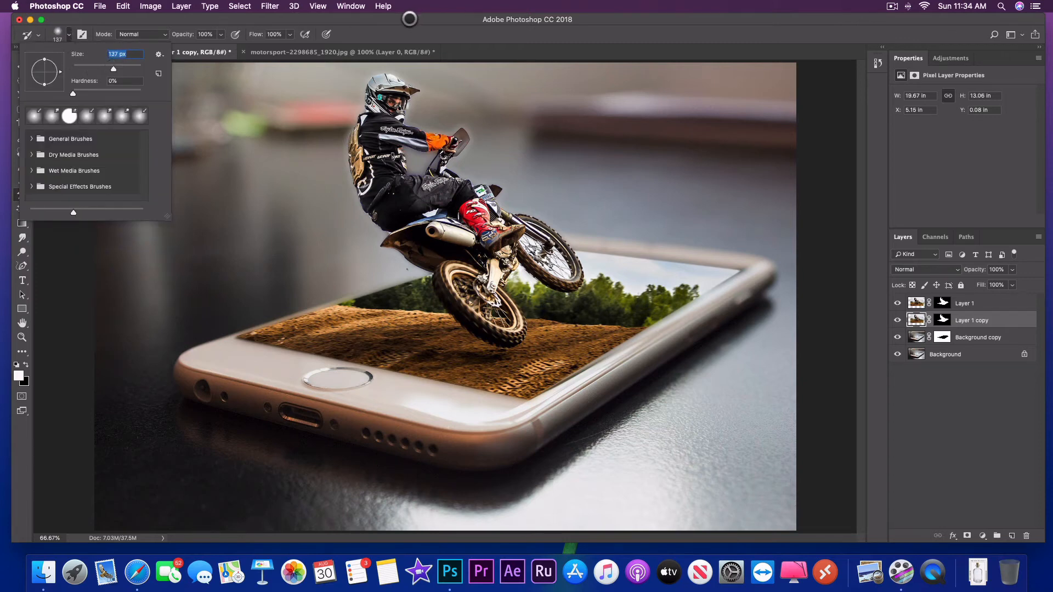
key("Return")
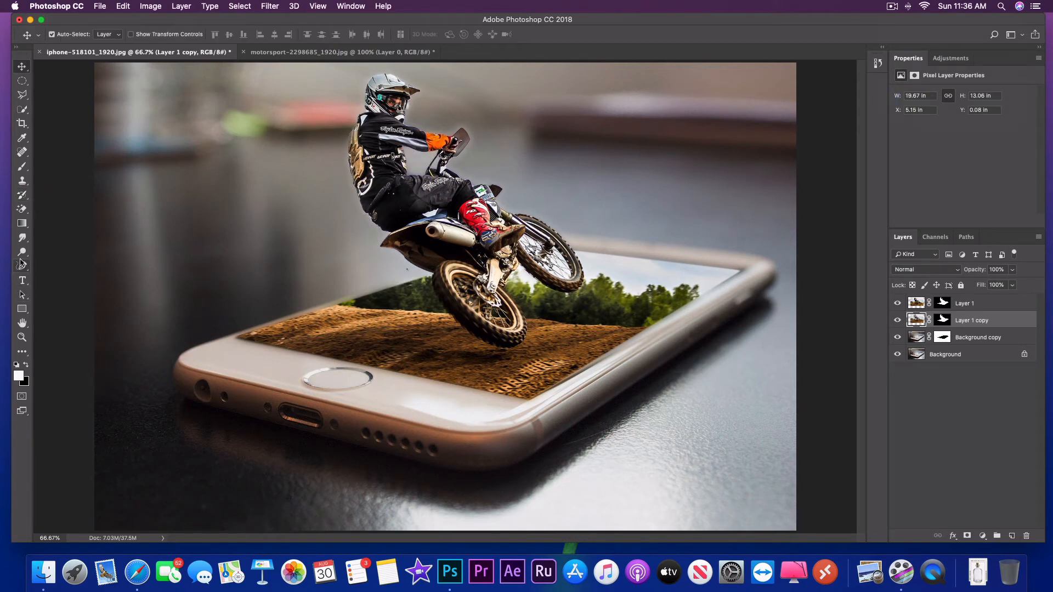
left_click(22, 238)
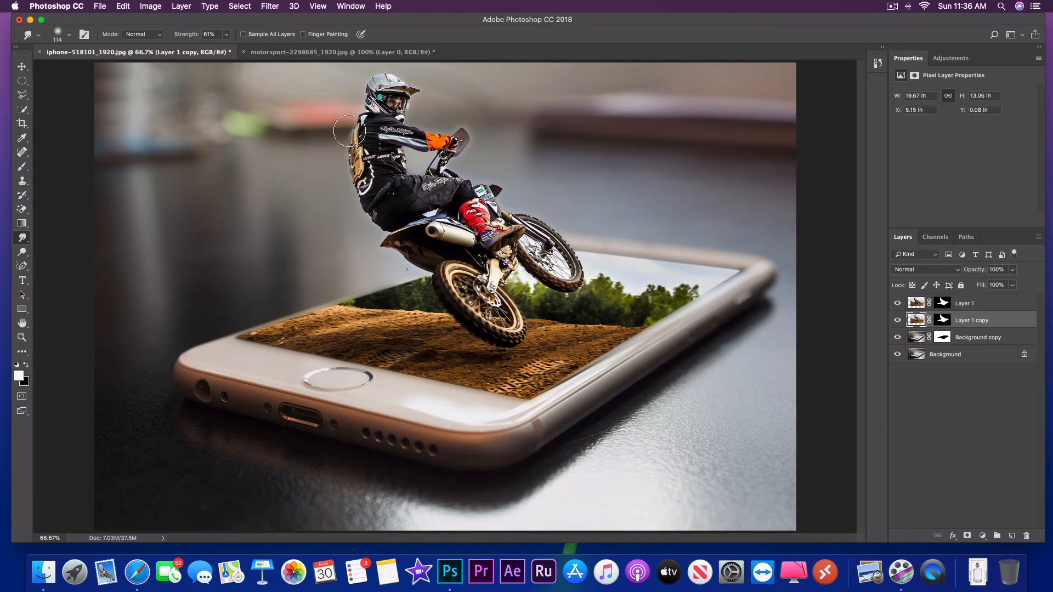
left_click(22, 66)
left_click(893, 7)
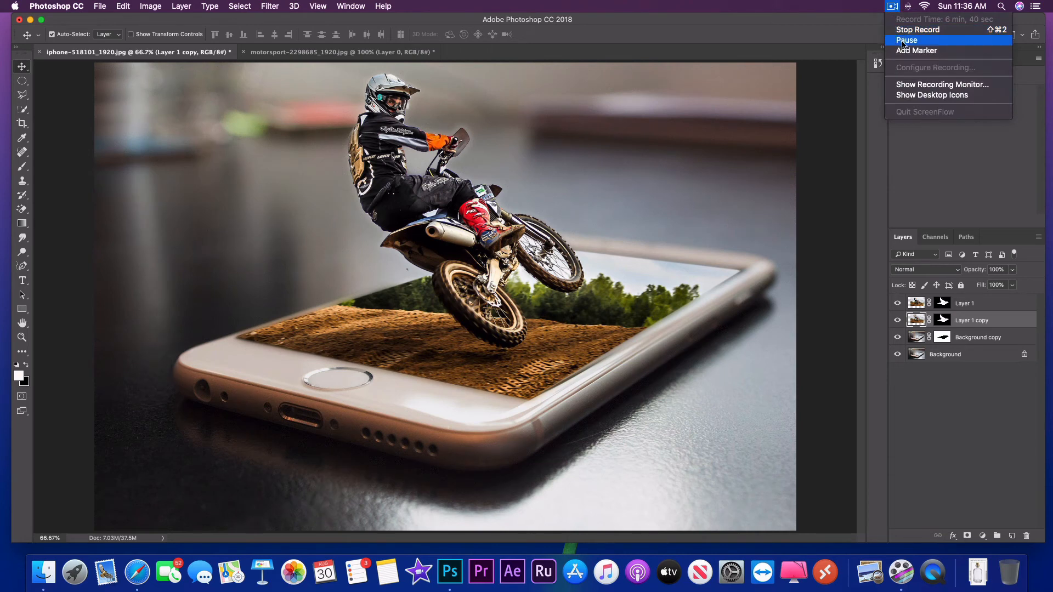
left_click(918, 29)
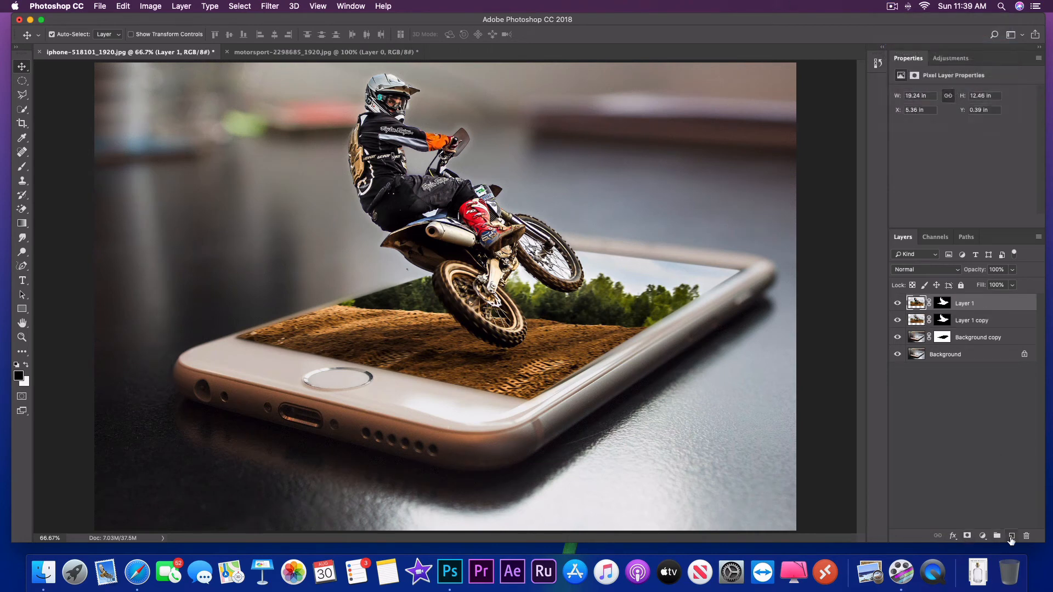
Add a new empty layer above Layer 1.
left_click(1012, 537)
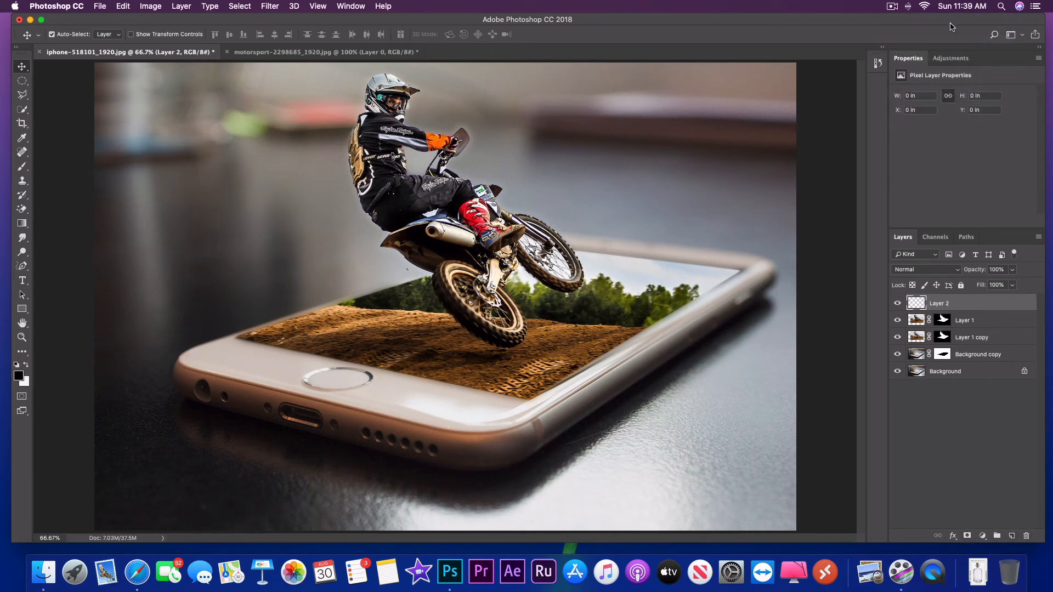
left_click(892, 7)
left_click(911, 40)
Confirm black (000000) as the foreground colour and choose the Brush tool with a size of 62 px.
left_click(19, 376)
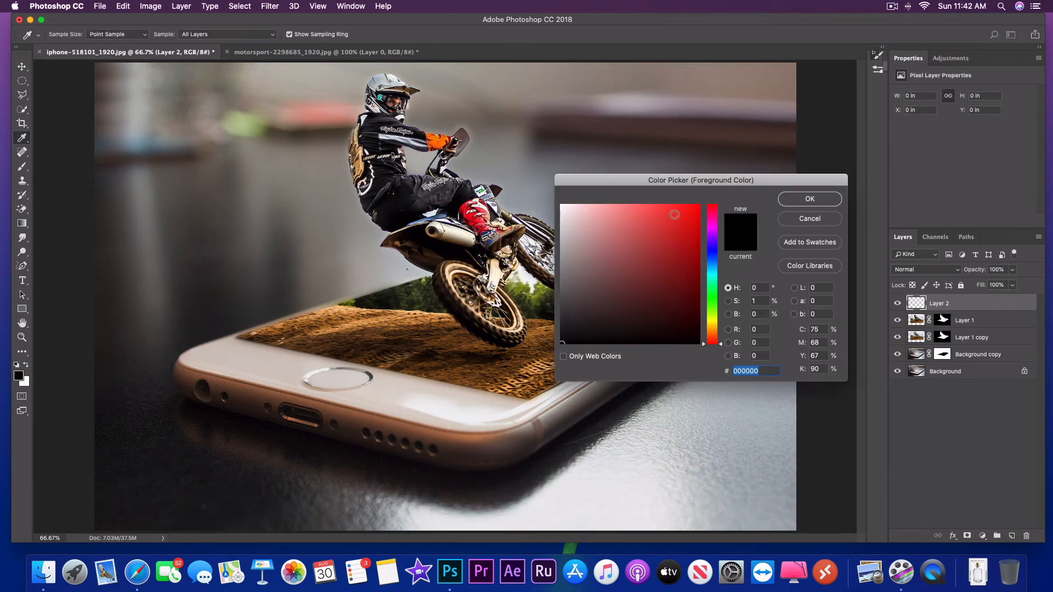
left_click(790, 201)
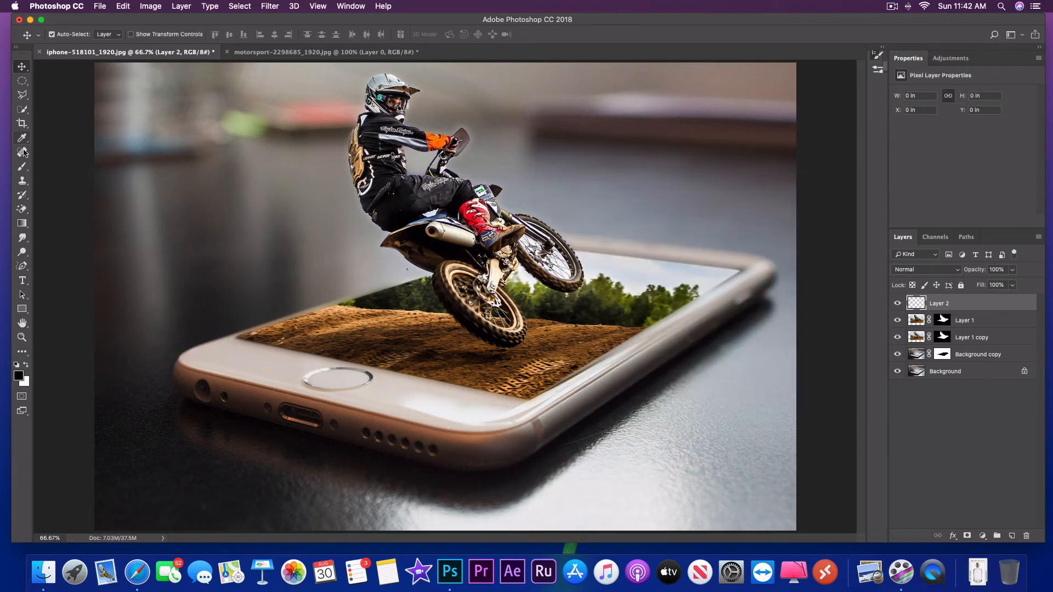
left_click(22, 167)
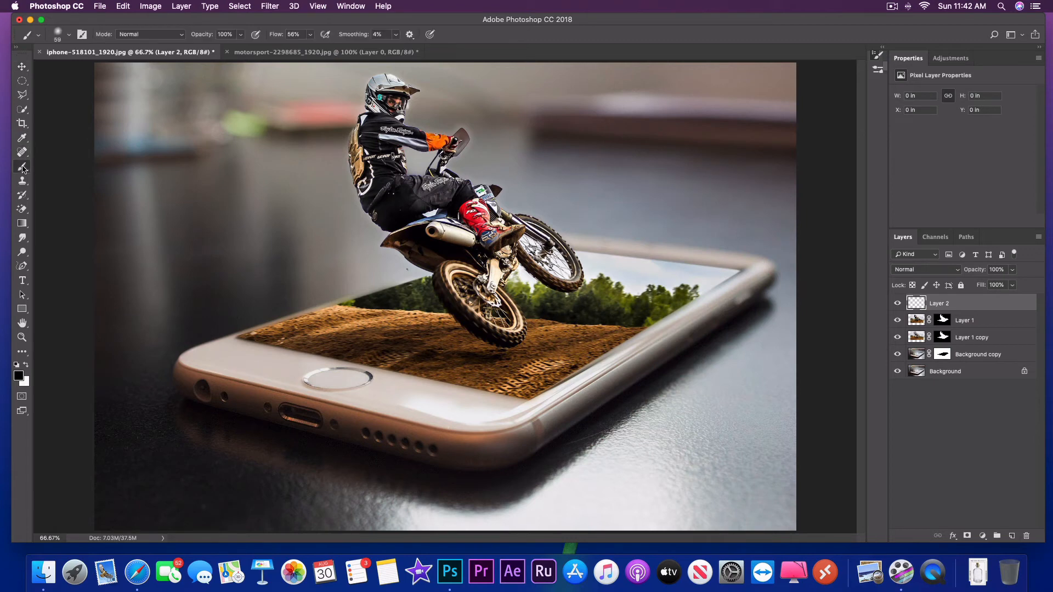
left_click(70, 37)
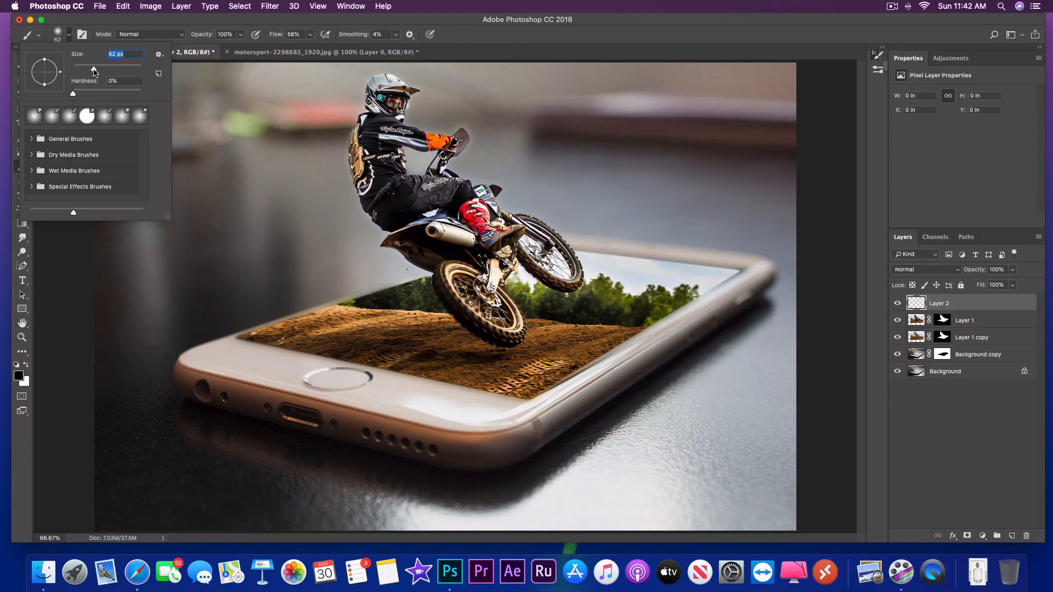
key("Return")
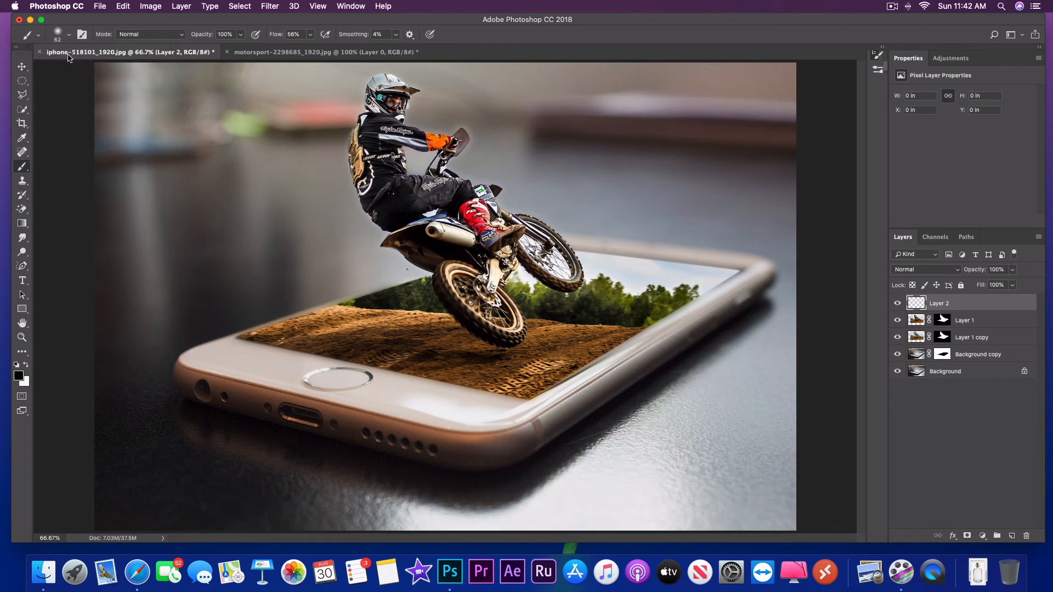
Paint a soft black spot on Layer 2 just beneath the motorcycle's rear wheel with the 62 px brush.
left_click(451, 340)
left_click(451, 340)
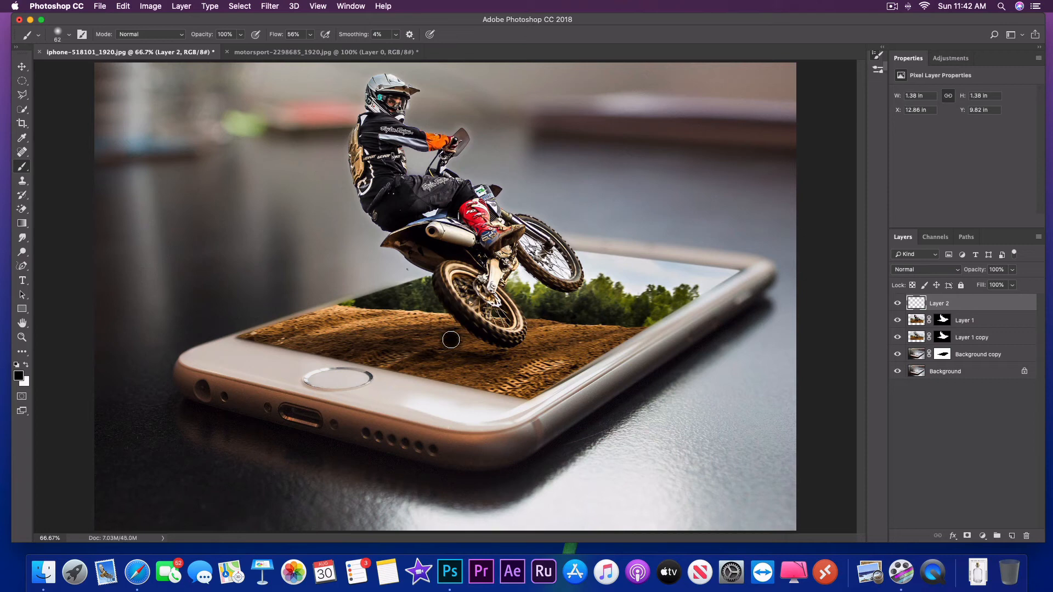
left_click(893, 6)
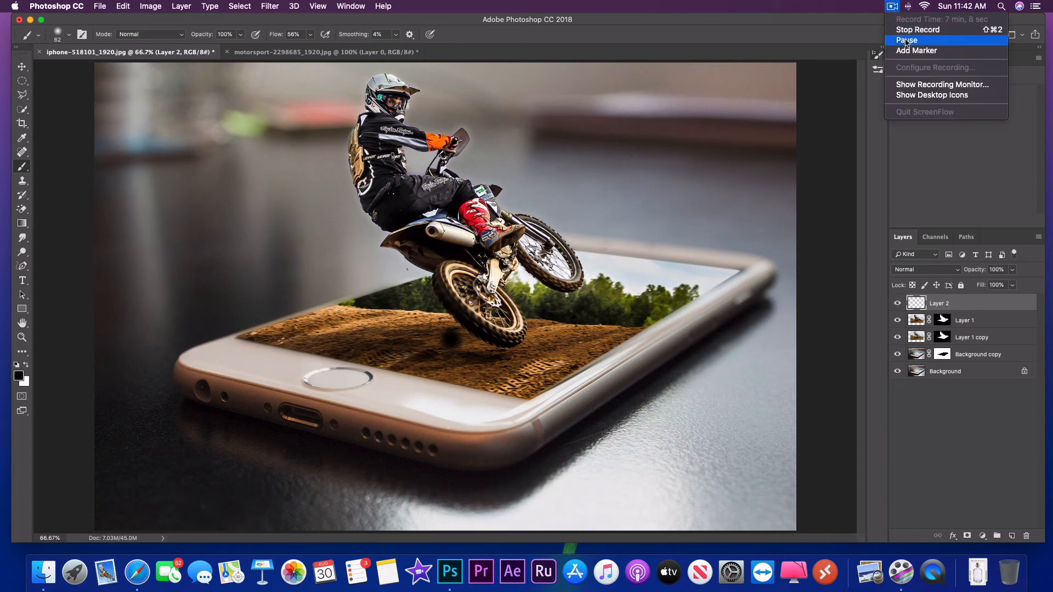
left_click(910, 40)
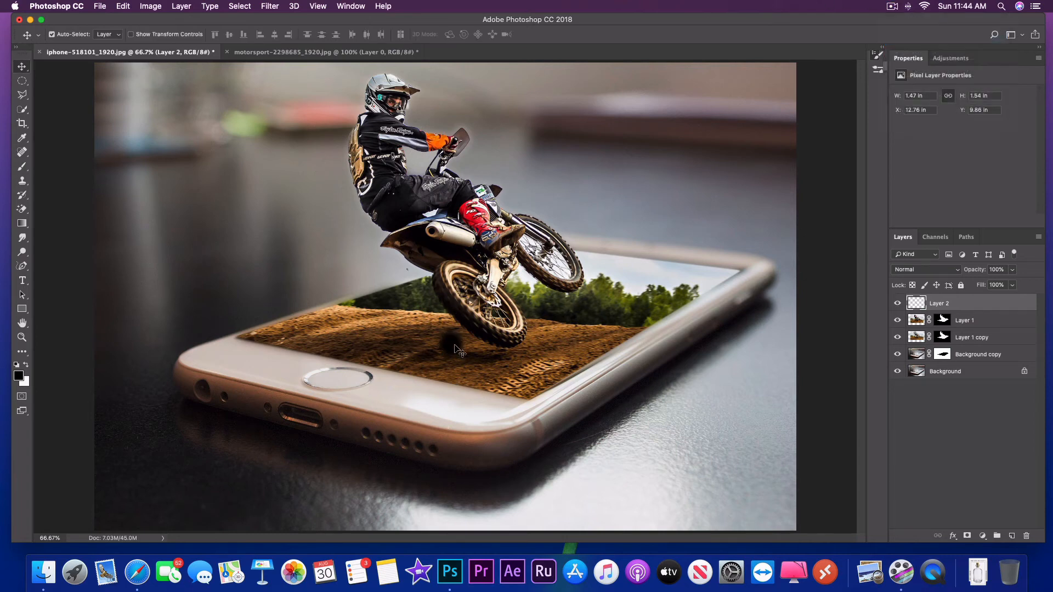
Transform the black spot on Layer 2 into a slanted ground shadow, about 461% wide, 117% high and rotated -15.7°.
key("super+t")
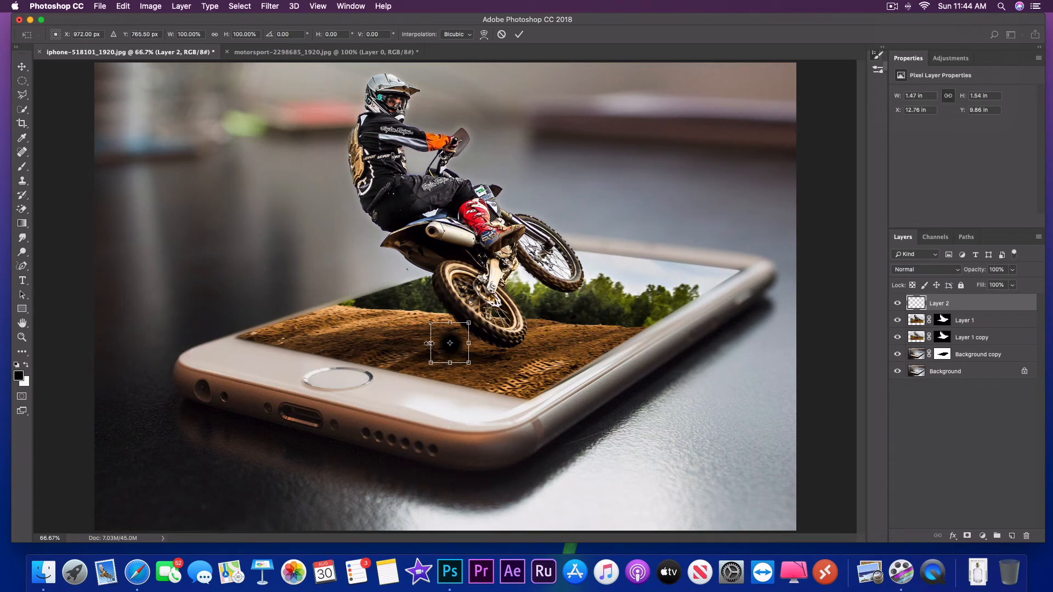
left_click_drag(430, 343, 354, 351)
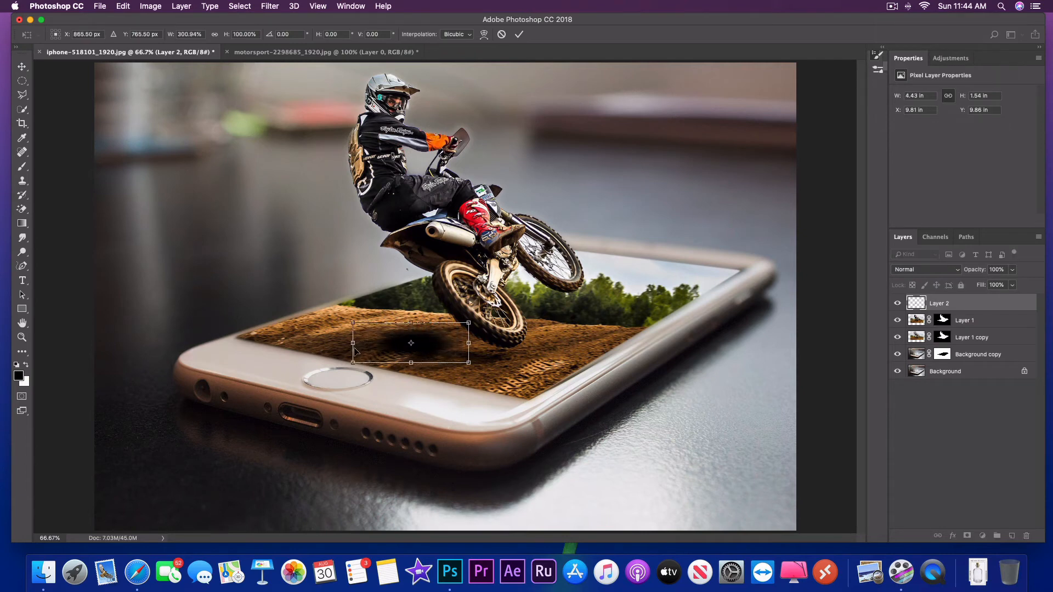
left_click_drag(349, 314, 336, 323)
left_click_drag(361, 378, 353, 392)
left_click_drag(412, 375, 409, 369)
left_click_drag(467, 329, 477, 327)
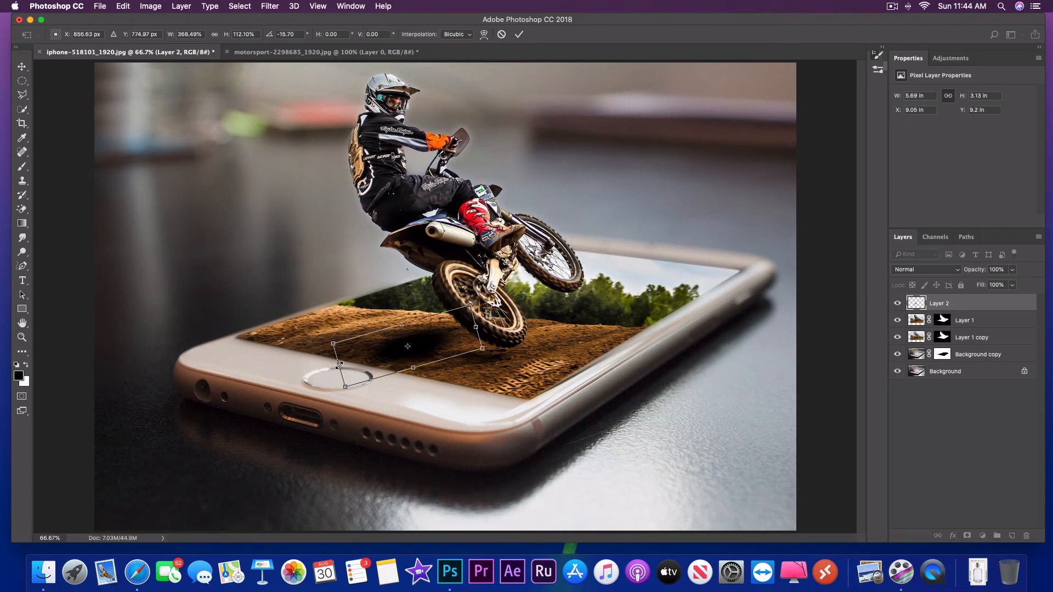
left_click_drag(337, 365, 322, 371)
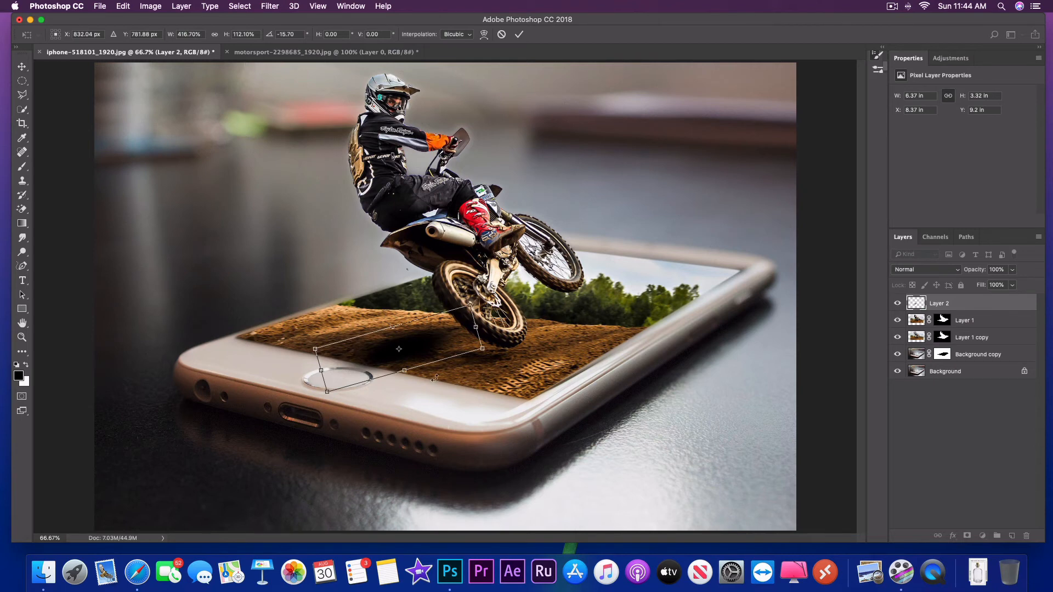
left_click_drag(406, 372, 406, 374)
left_click_drag(477, 328, 493, 327)
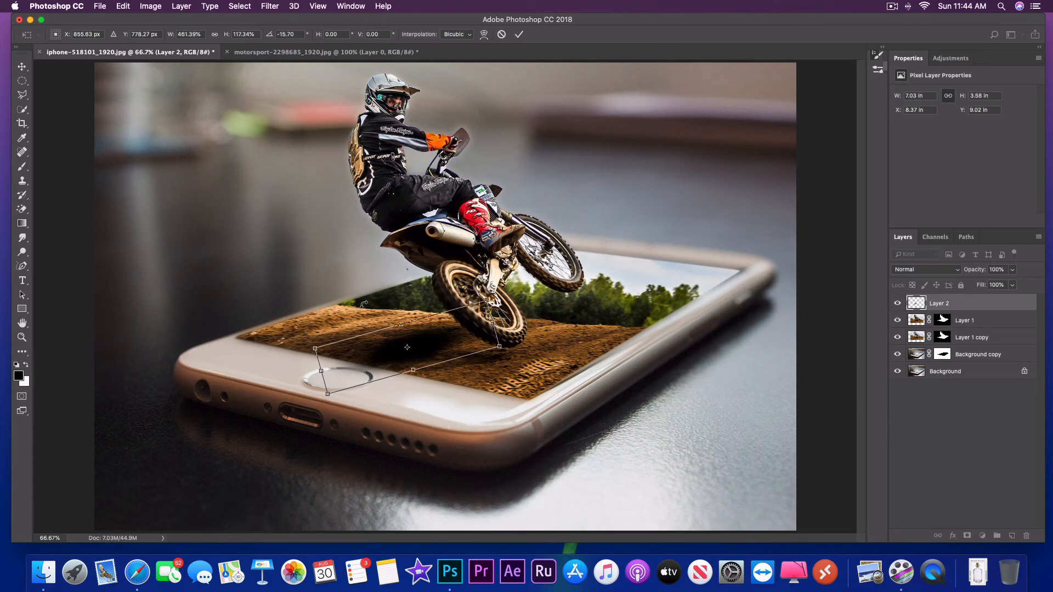
left_click(22, 66)
left_click(614, 195)
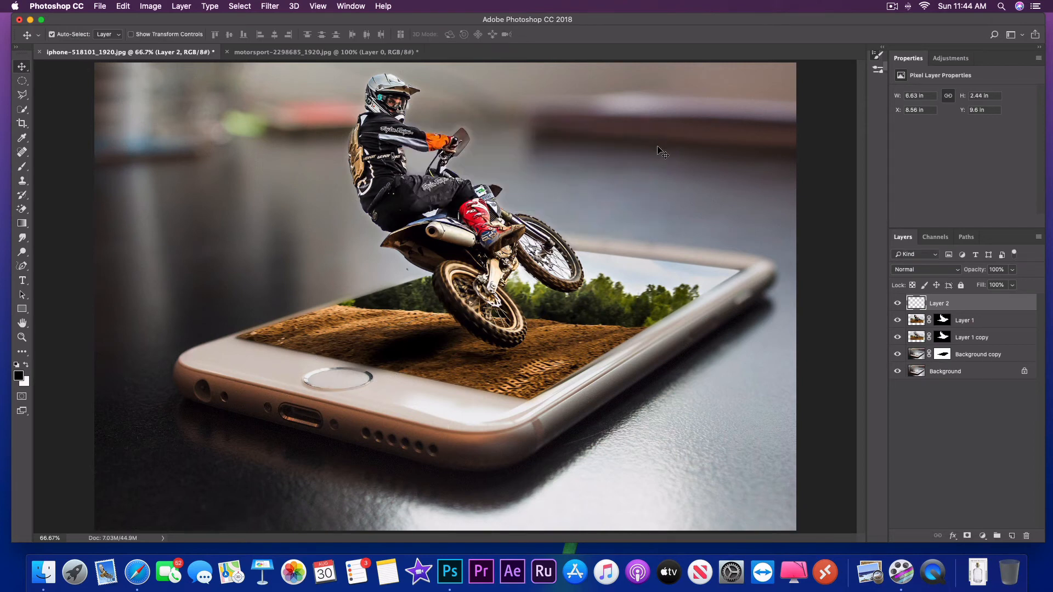
left_click(892, 6)
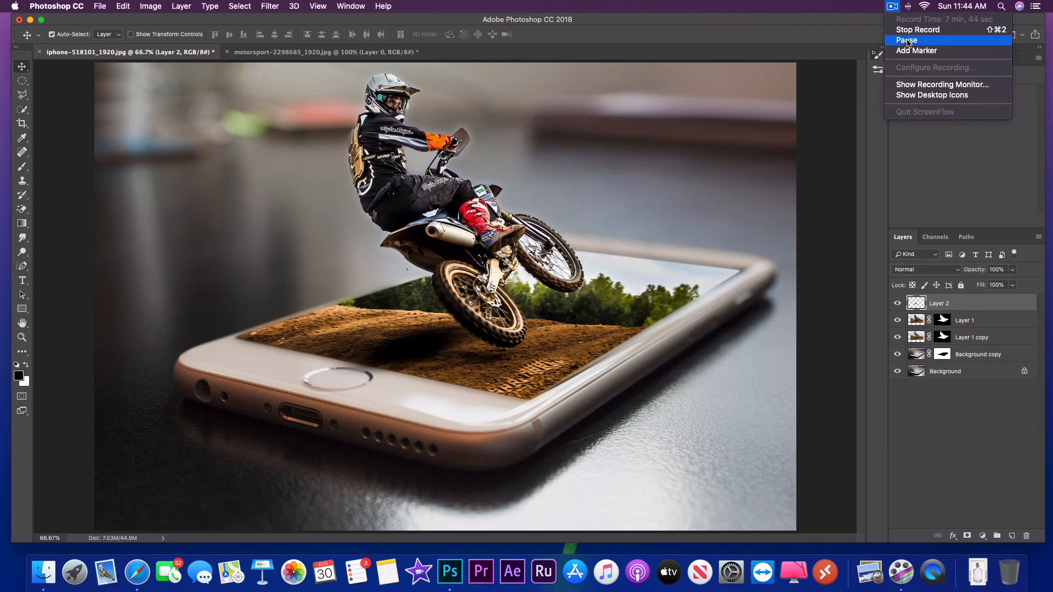
left_click(907, 41)
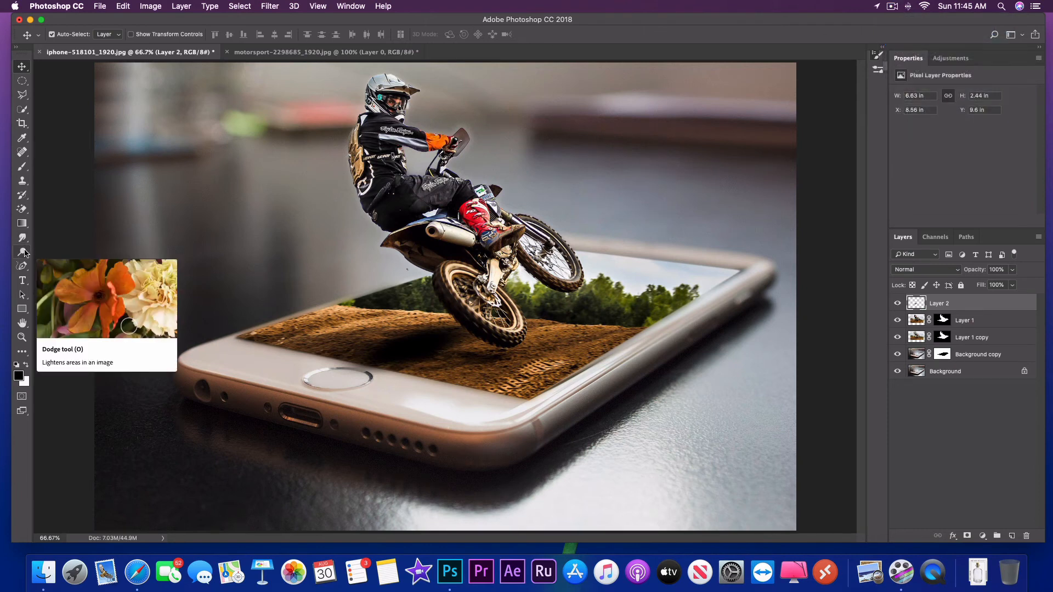
Smear the shadow on Layer 2 towards the rear wheel using the Smudge tool at 114 px and 61% strength.
left_click(24, 252)
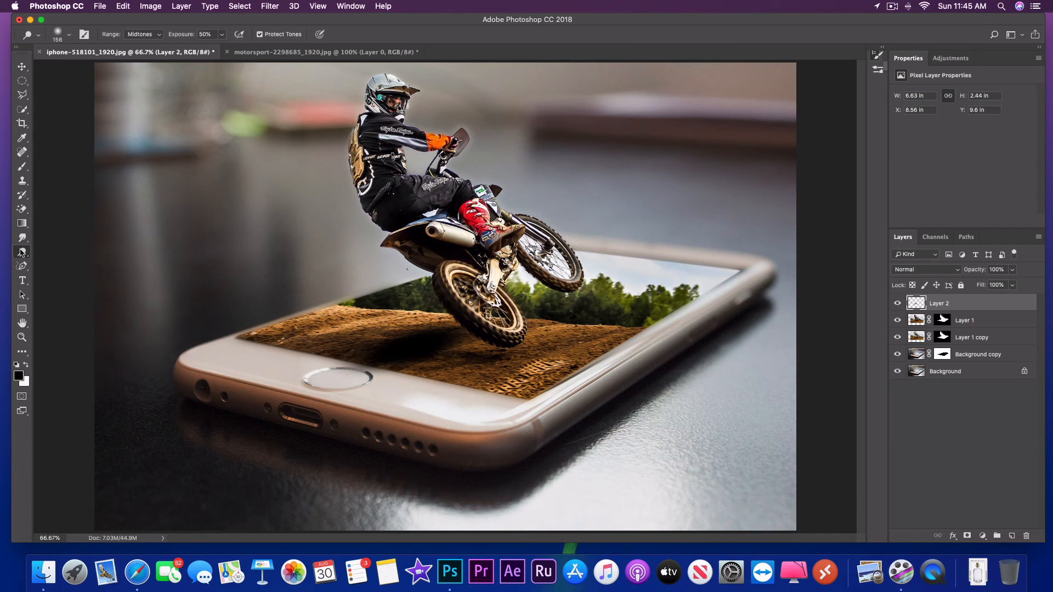
left_click(22, 239)
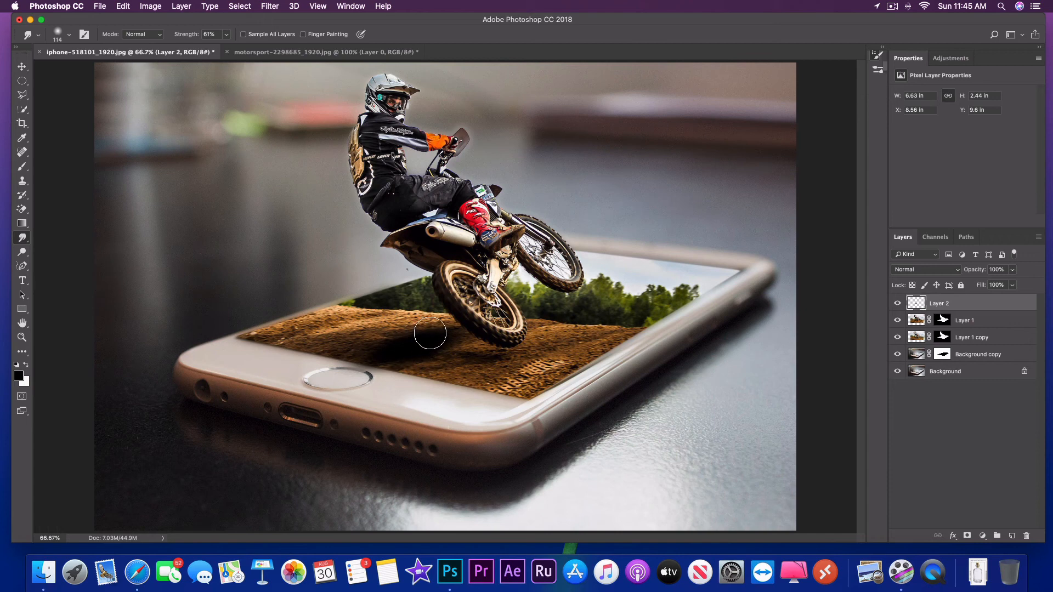
left_click_drag(430, 333, 454, 338)
left_click(892, 6)
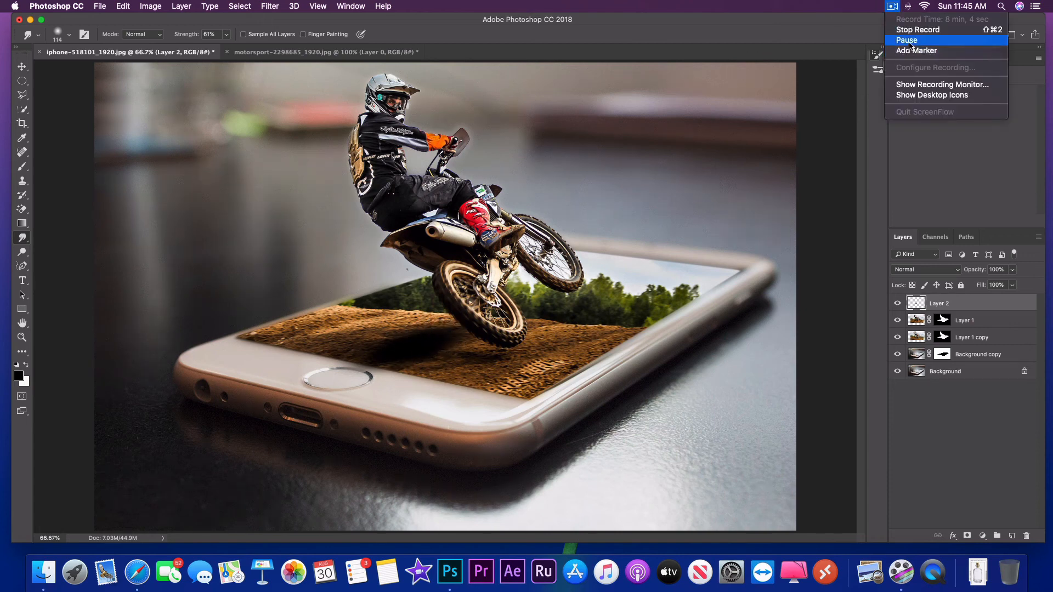
left_click(912, 38)
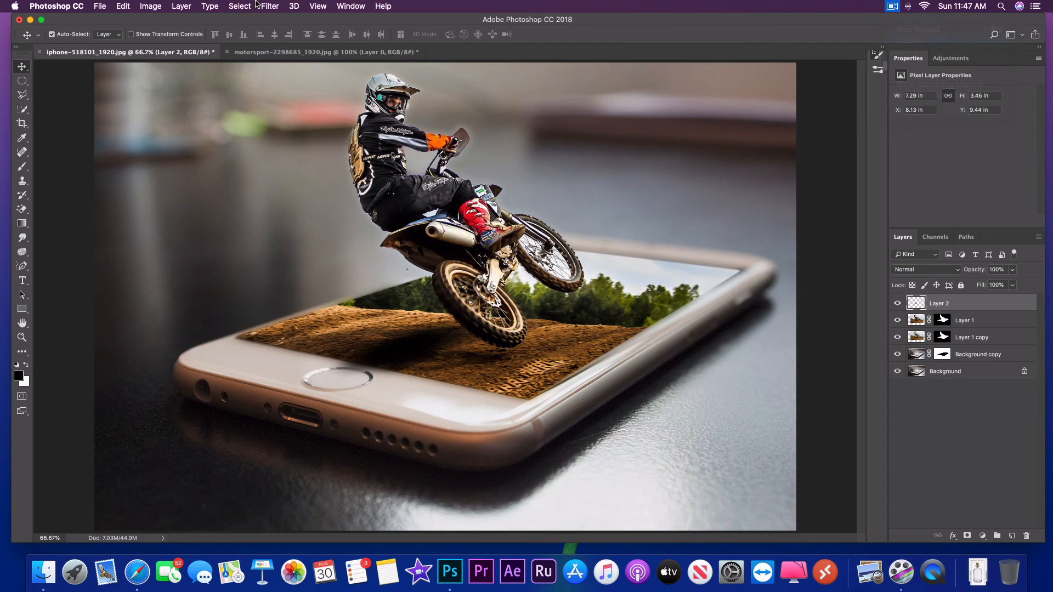
Apply a Gaussian Blur with a radius of 29 pixels to the shadow on Layer 2.
left_click(269, 5)
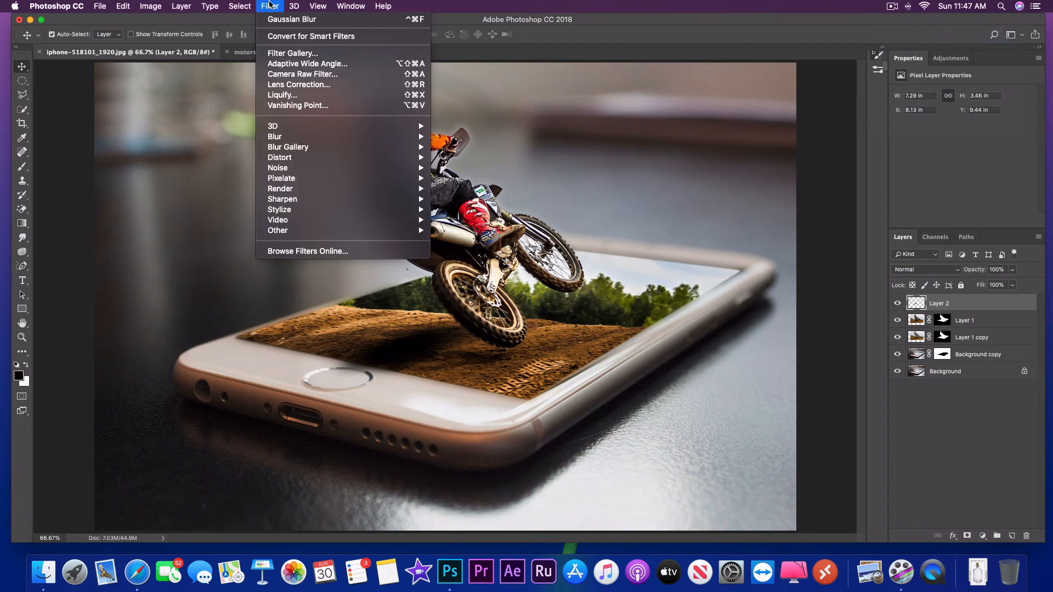
mouse_move(332, 138)
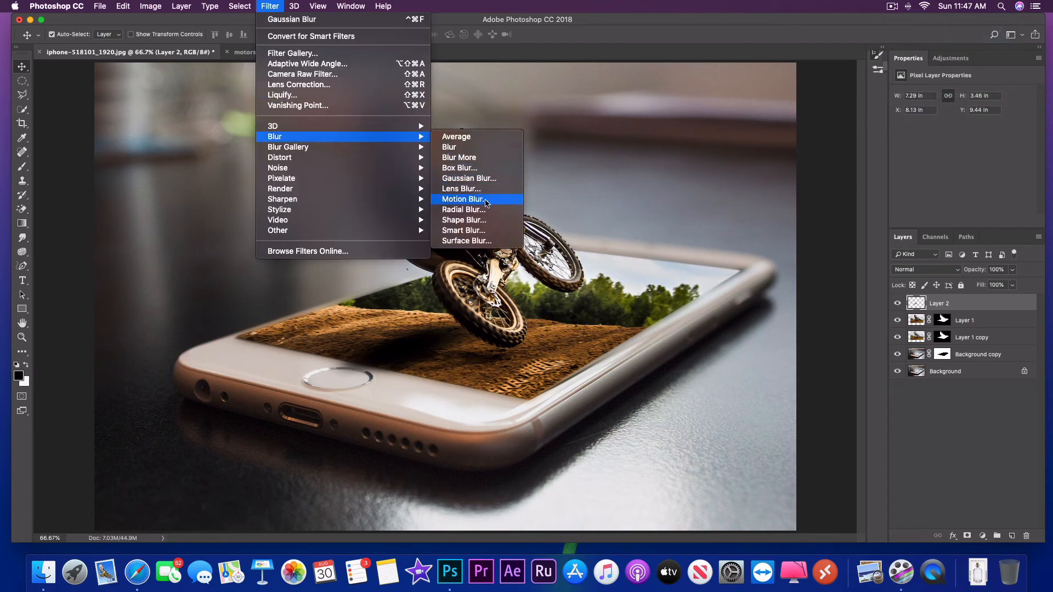
left_click(466, 177)
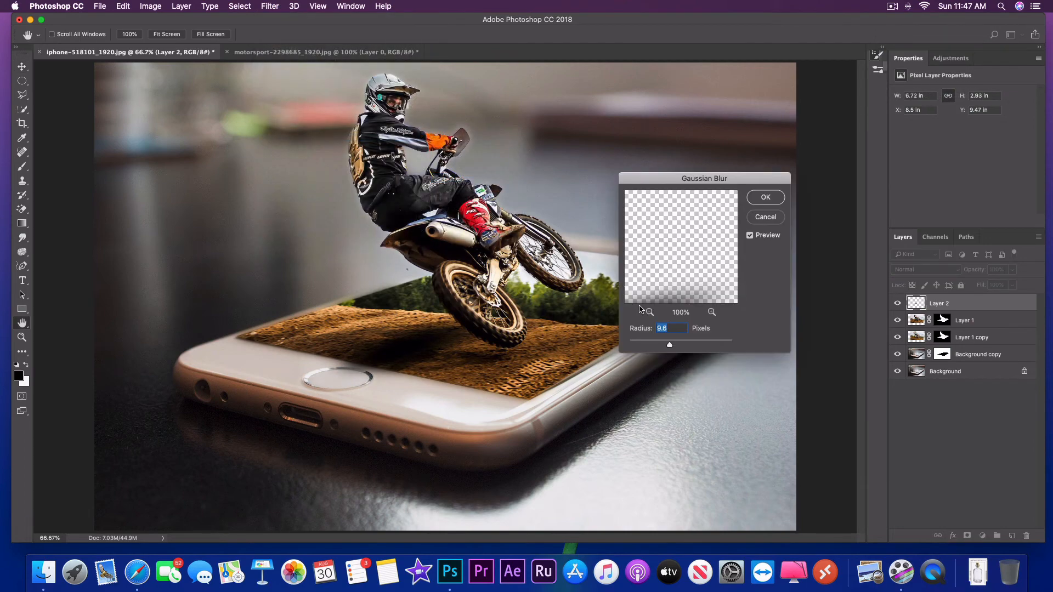
type("29")
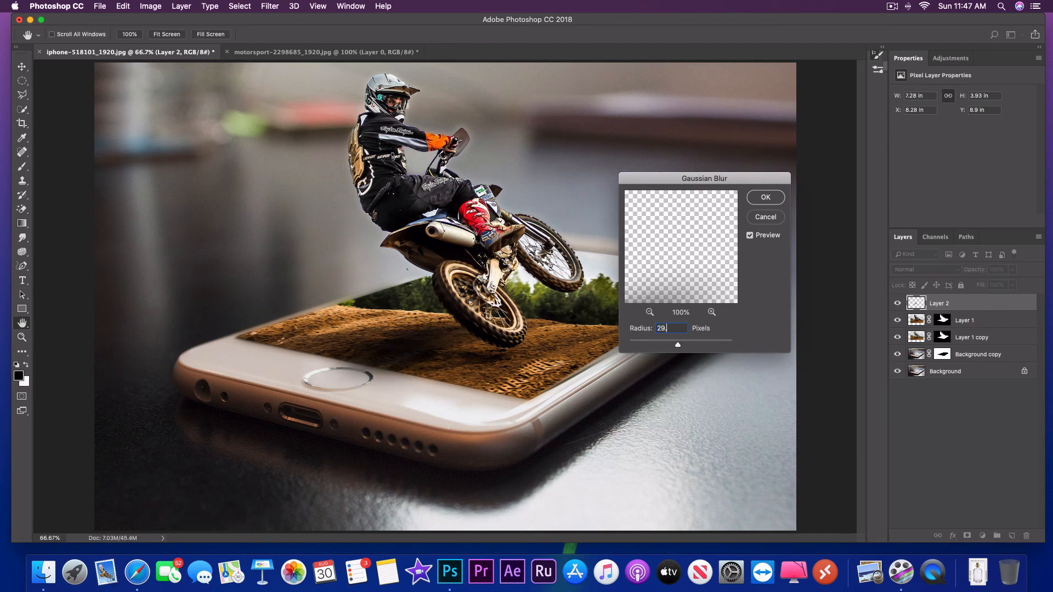
left_click(770, 199)
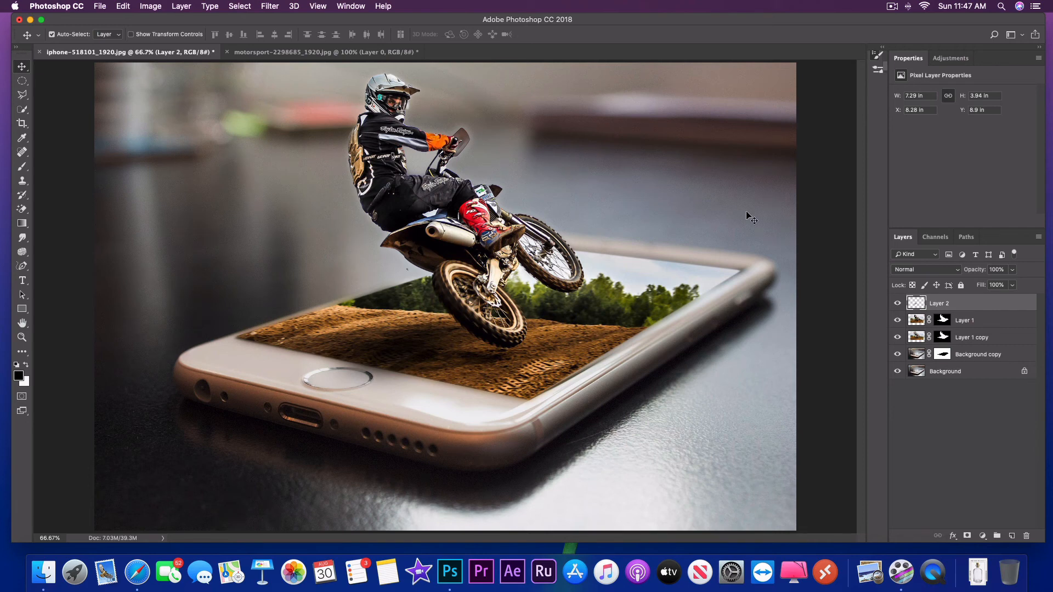
left_click(894, 8)
left_click(908, 41)
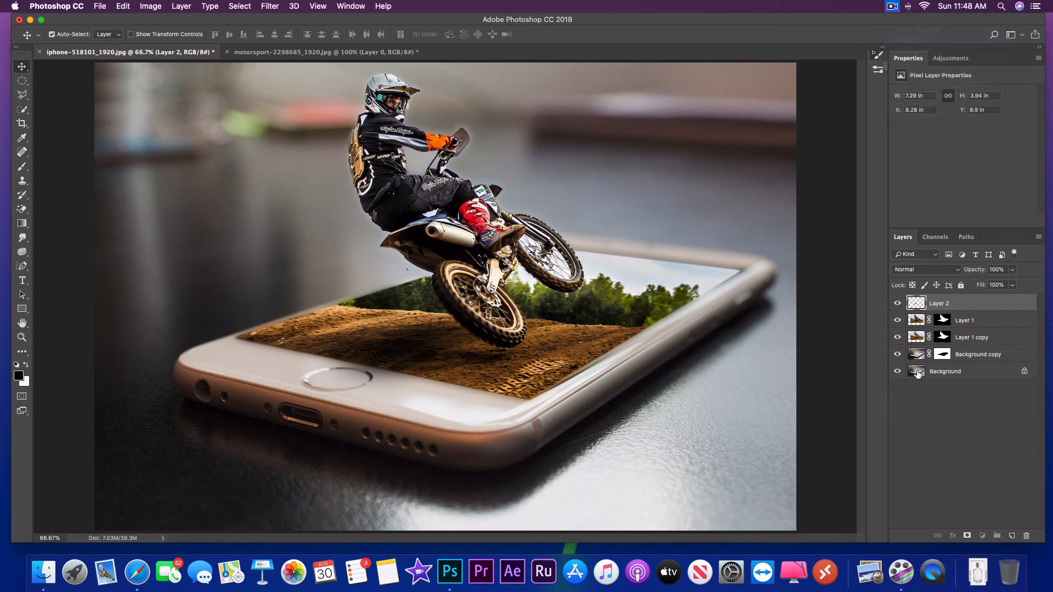
Adjust the Background layer's brightness to -32 and its contrast to 60.
left_click(917, 374)
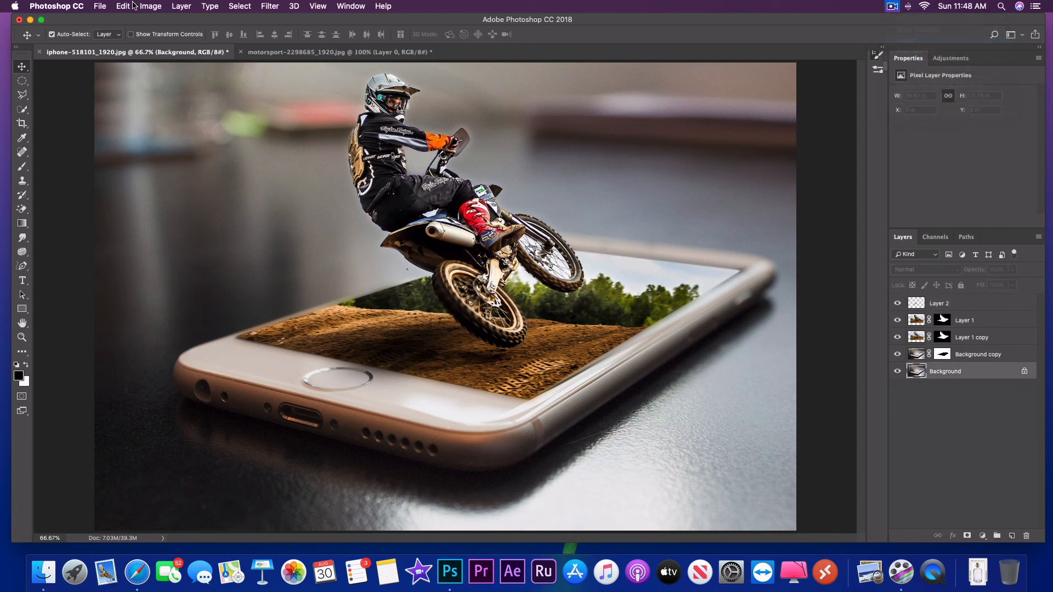
left_click(150, 6)
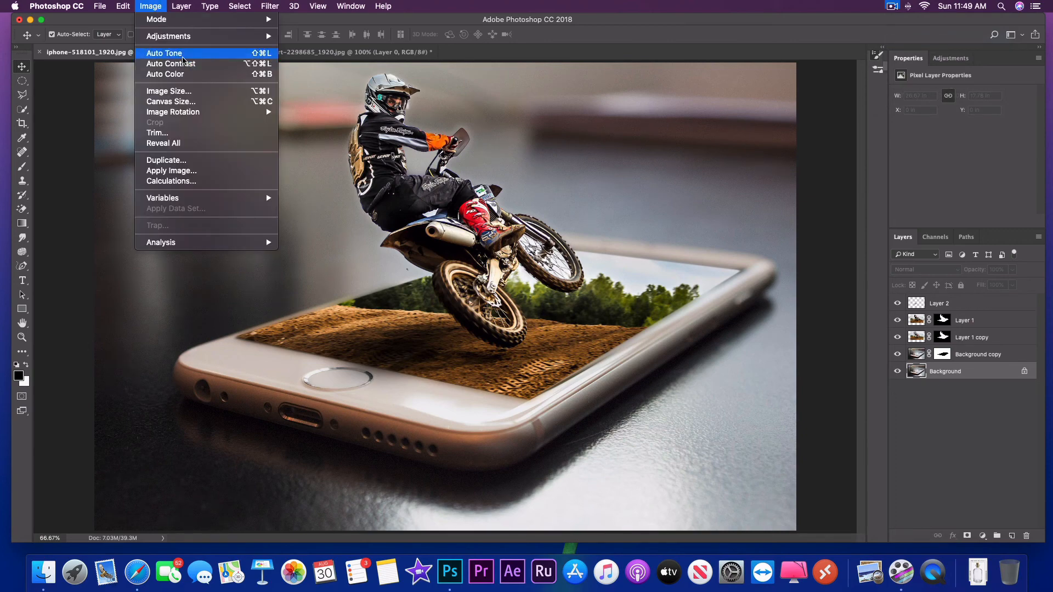
mouse_move(203, 40)
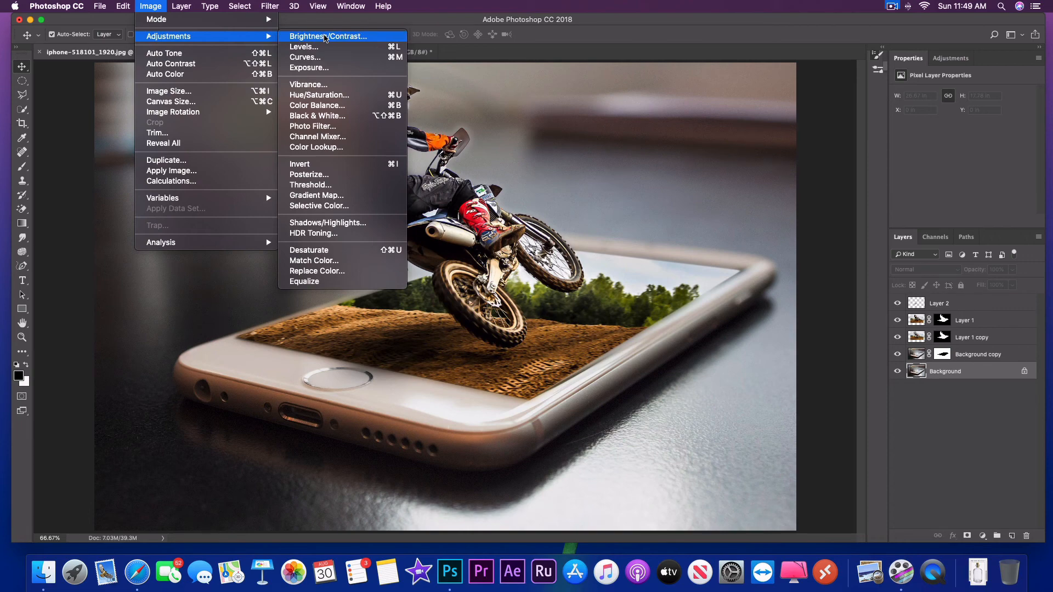
left_click(324, 36)
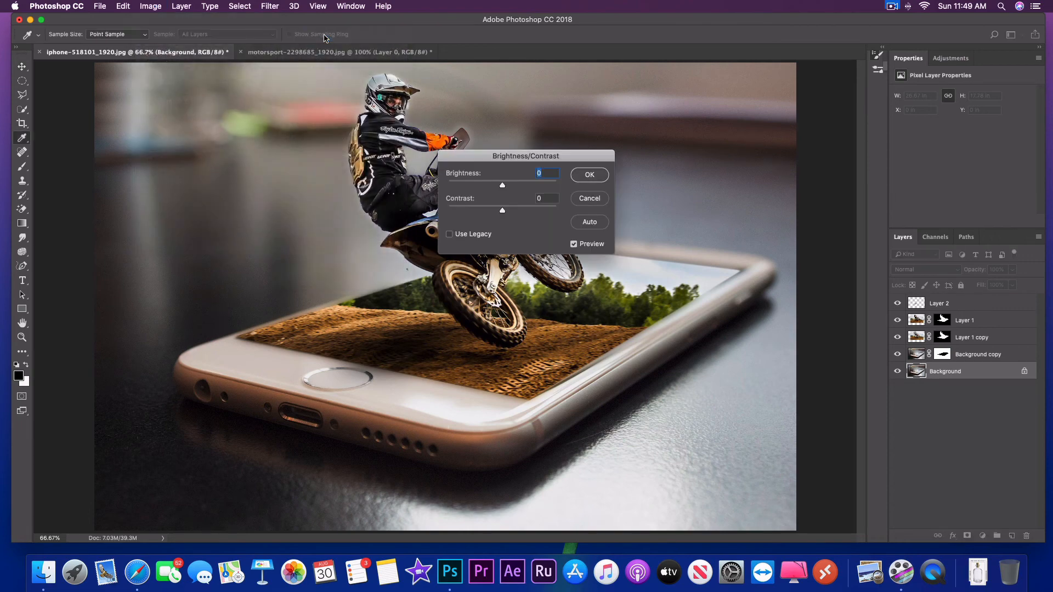
double_click(538, 198)
type("60")
double_click(544, 172)
type("-32")
left_click(590, 175)
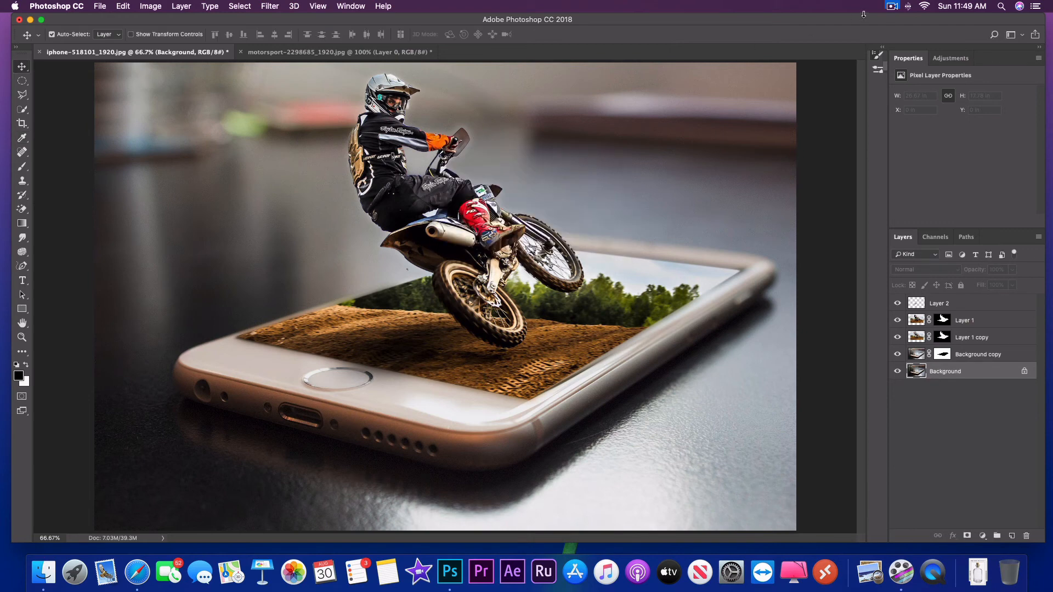
left_click(893, 10)
left_click(910, 42)
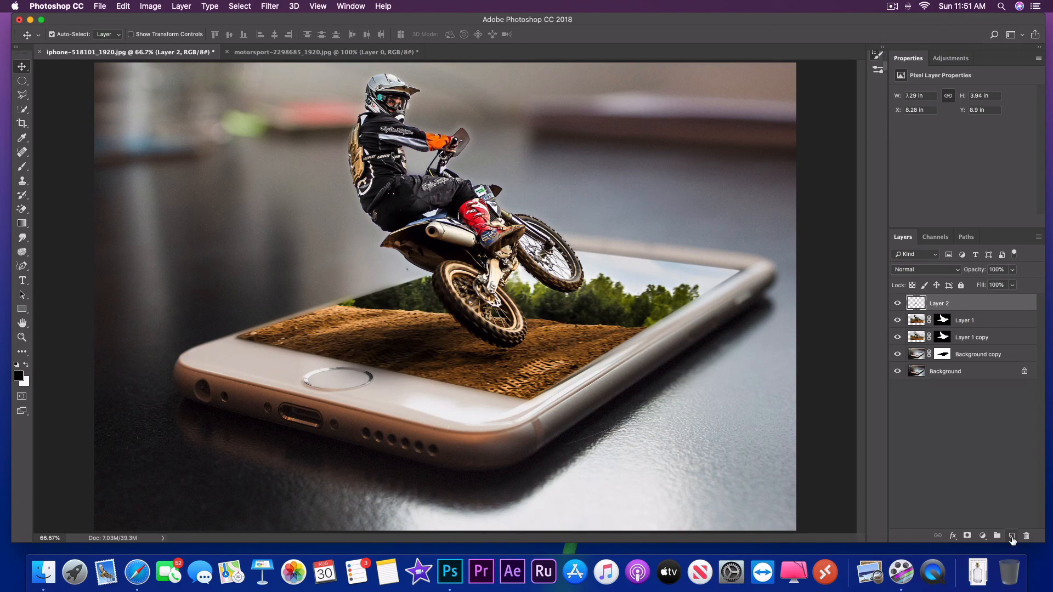
Add a new empty layer above Layer 2 and paint black shading under the rear wheel with the 62 px brush.
left_click(1012, 537)
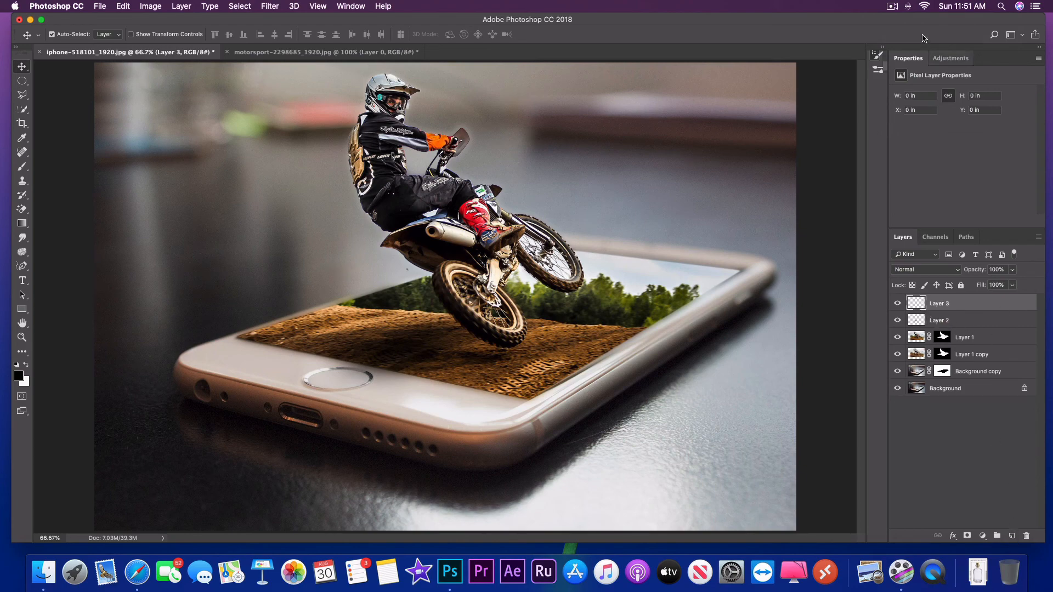
left_click(892, 6)
left_click(909, 39)
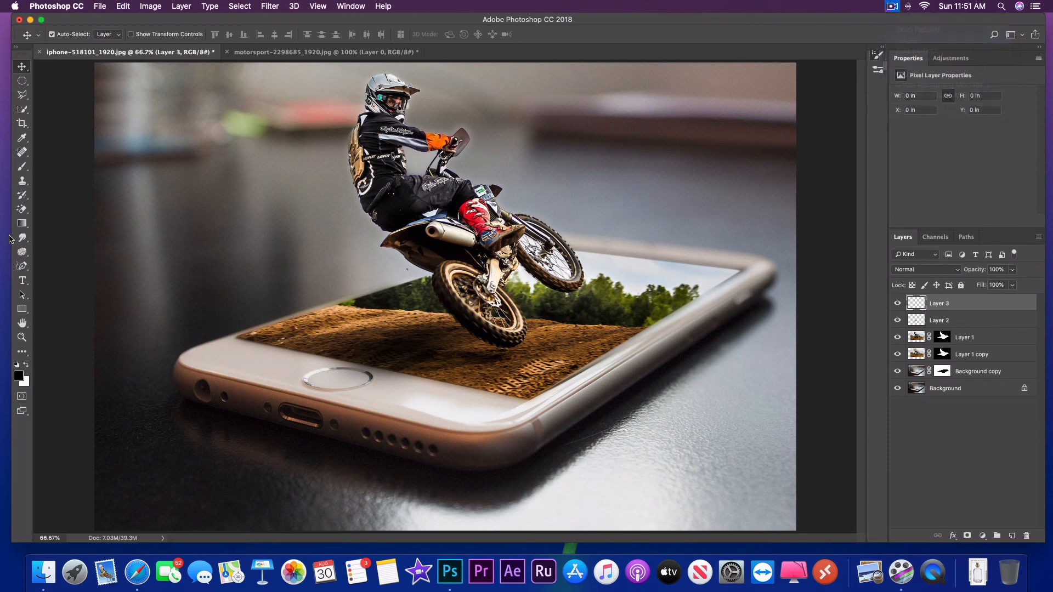
left_click(23, 168)
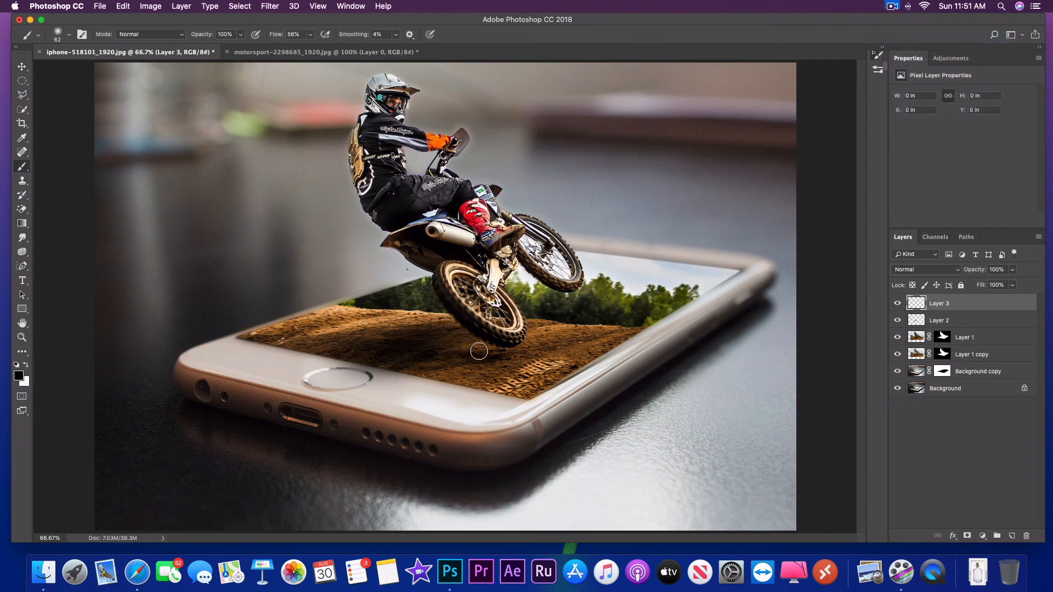
mouse_move(477, 351)
left_mouse_down()
mouse_move(451, 344)
mouse_move(478, 348)
mouse_move(442, 347)
mouse_move(476, 353)
left_mouse_up()
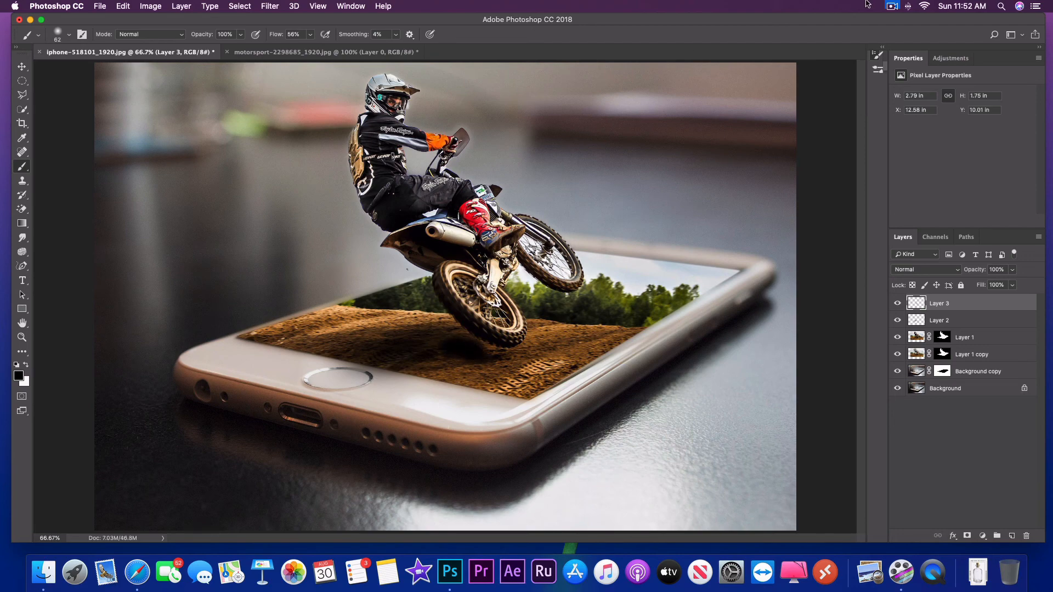
left_click(893, 8)
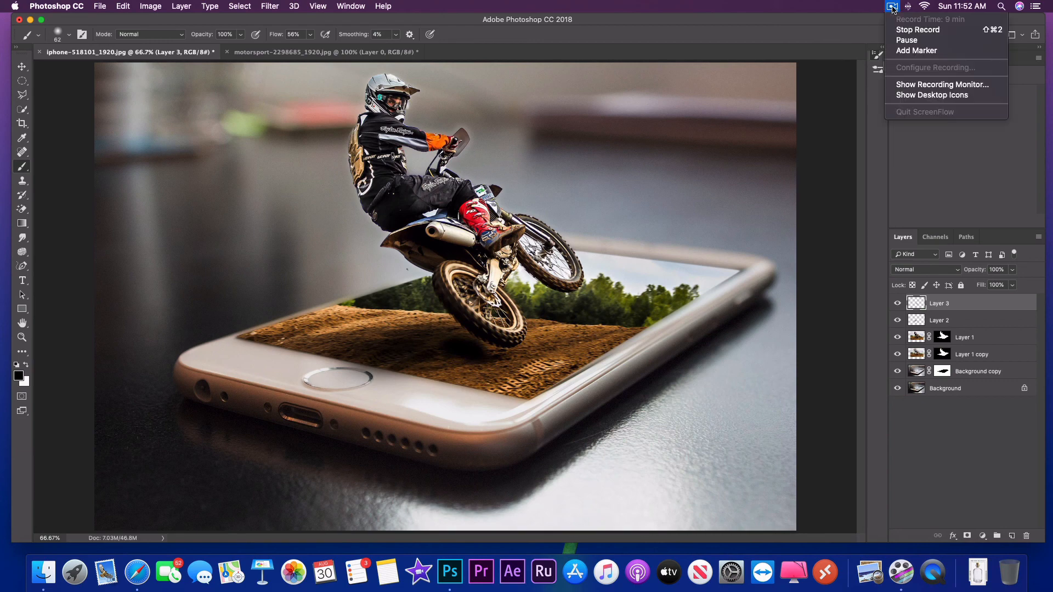
left_click(906, 39)
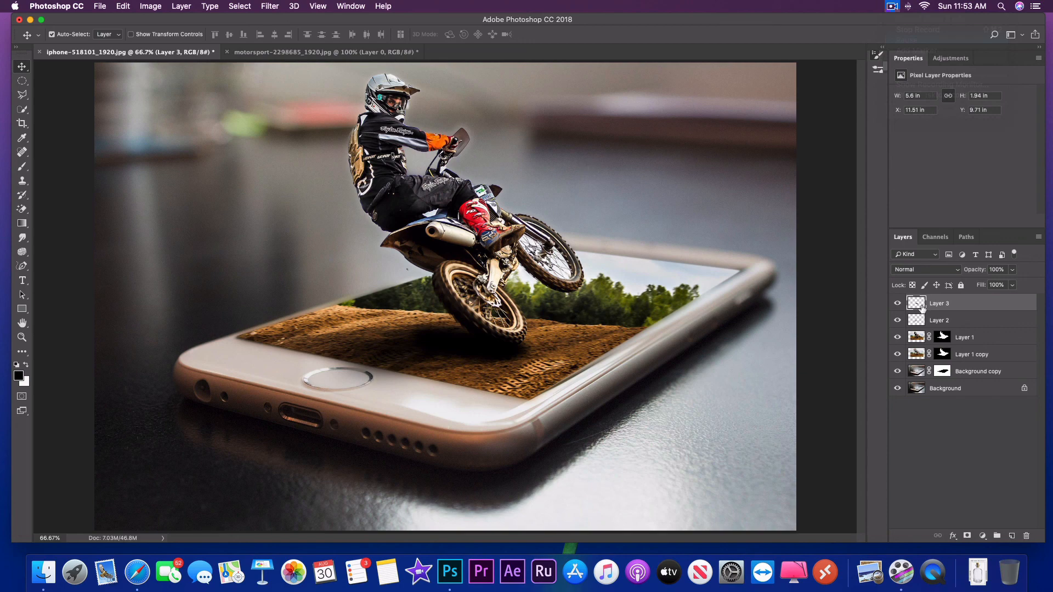
Apply a Gaussian Blur with a radius of 29.1 pixels to the shading on Layer 3.
left_click(269, 6)
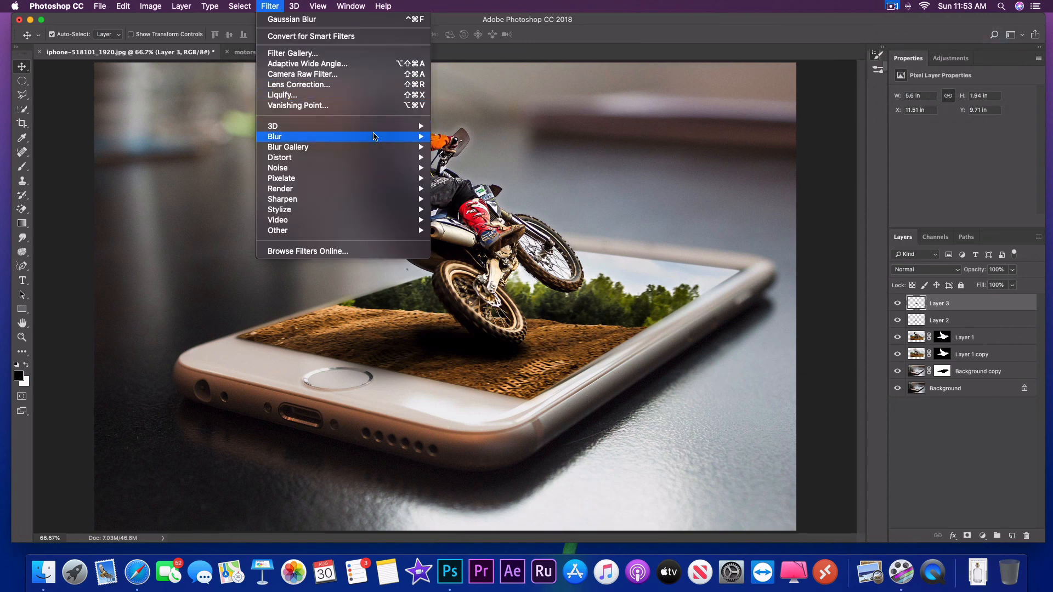
mouse_move(377, 137)
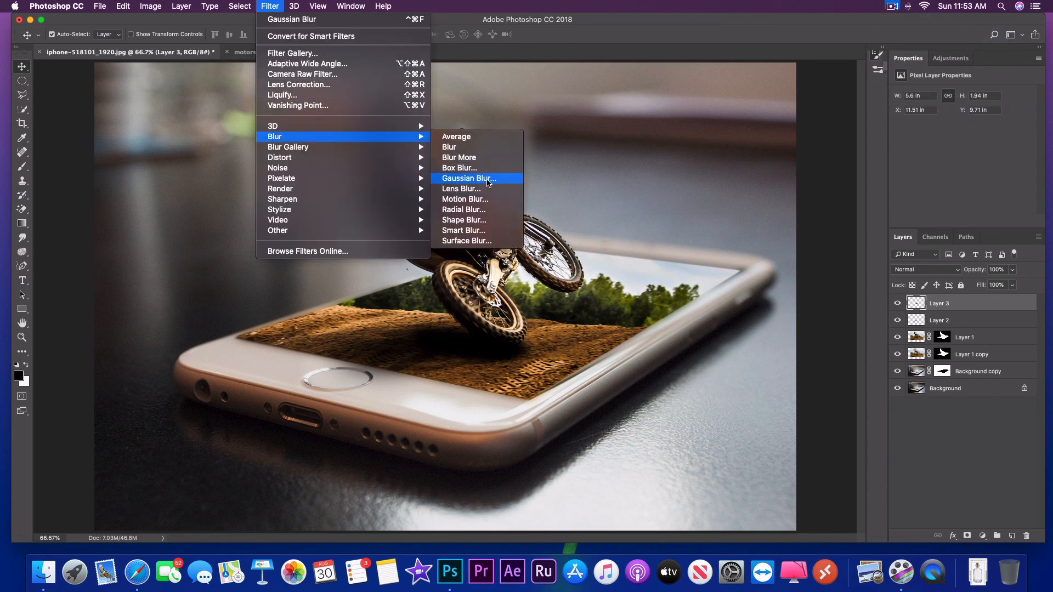
left_click(488, 183)
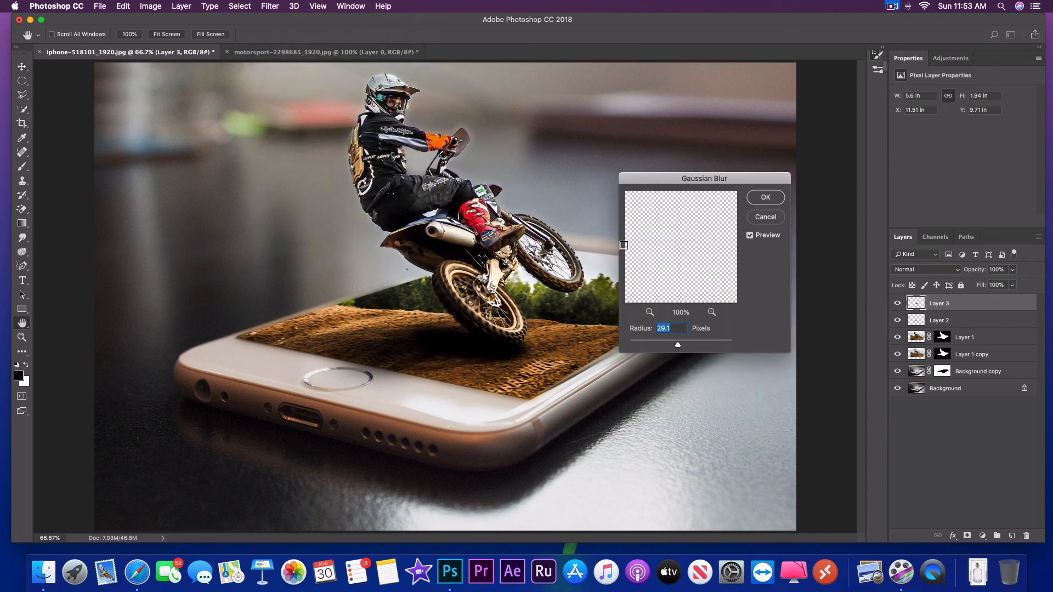
left_click(765, 198)
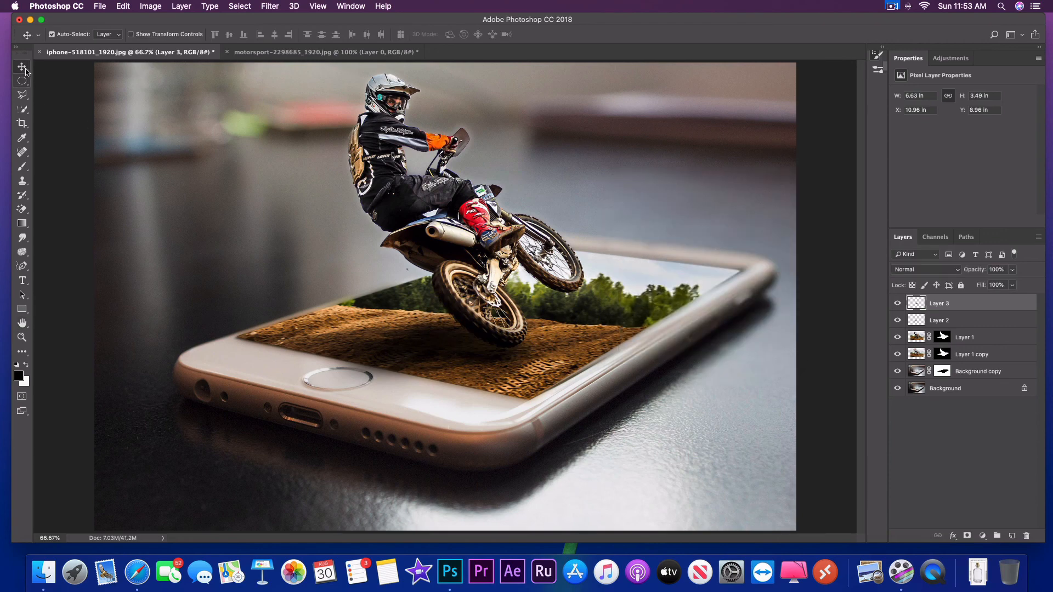
left_click(896, 7)
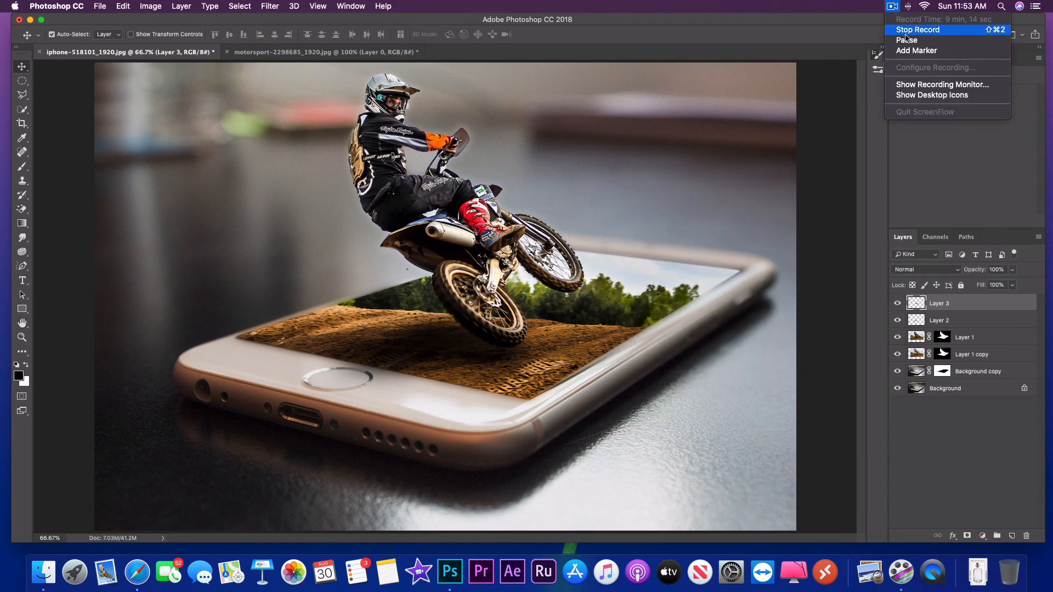
left_click(905, 25)
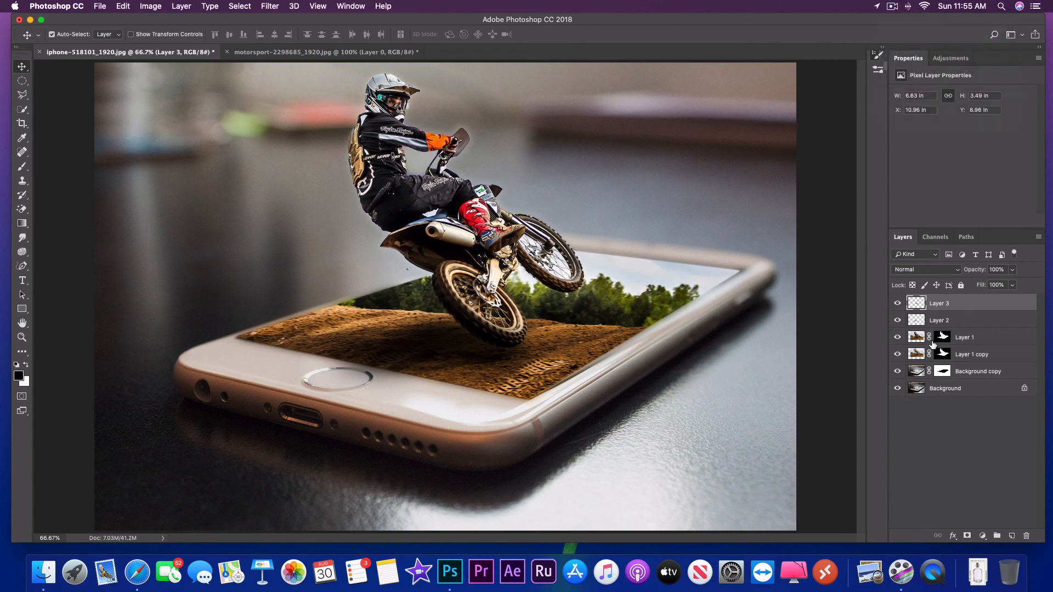
left_click(917, 321, "super")
left_click(944, 321, "super")
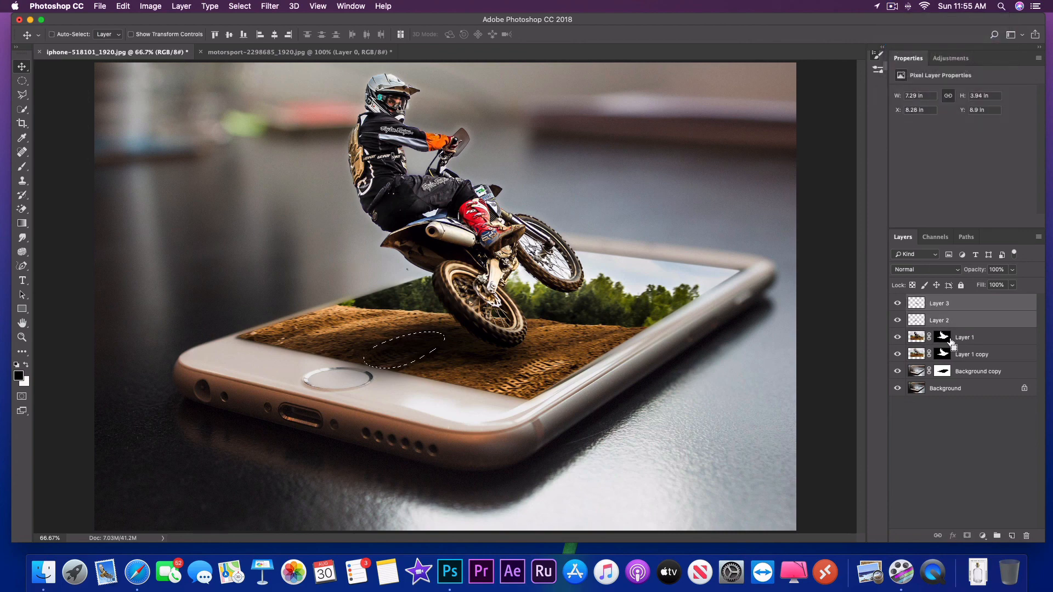
left_click(971, 339, "super")
left_click(975, 355, "super")
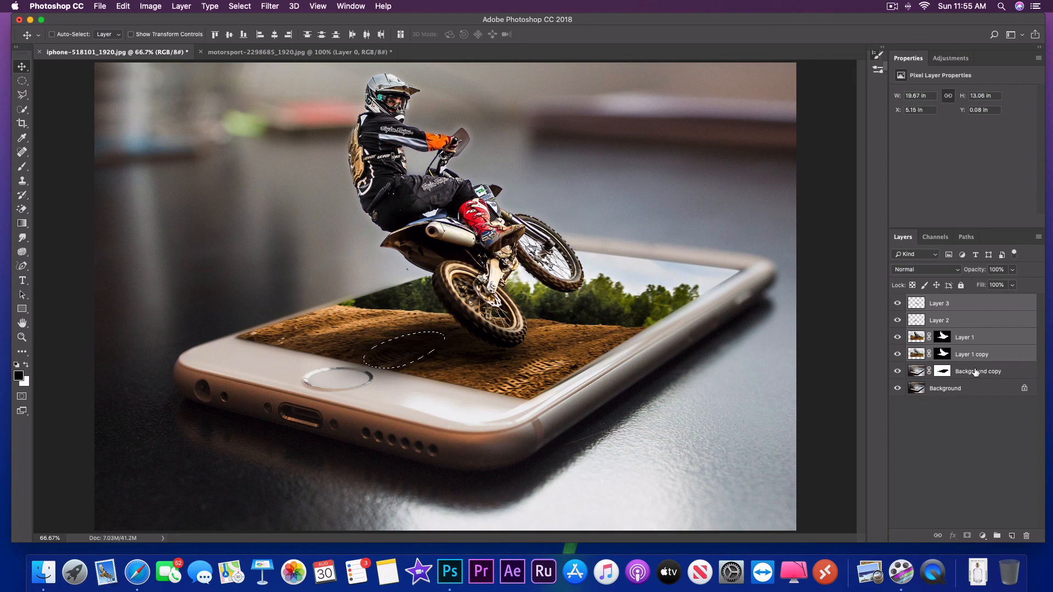
left_click(975, 372, "super")
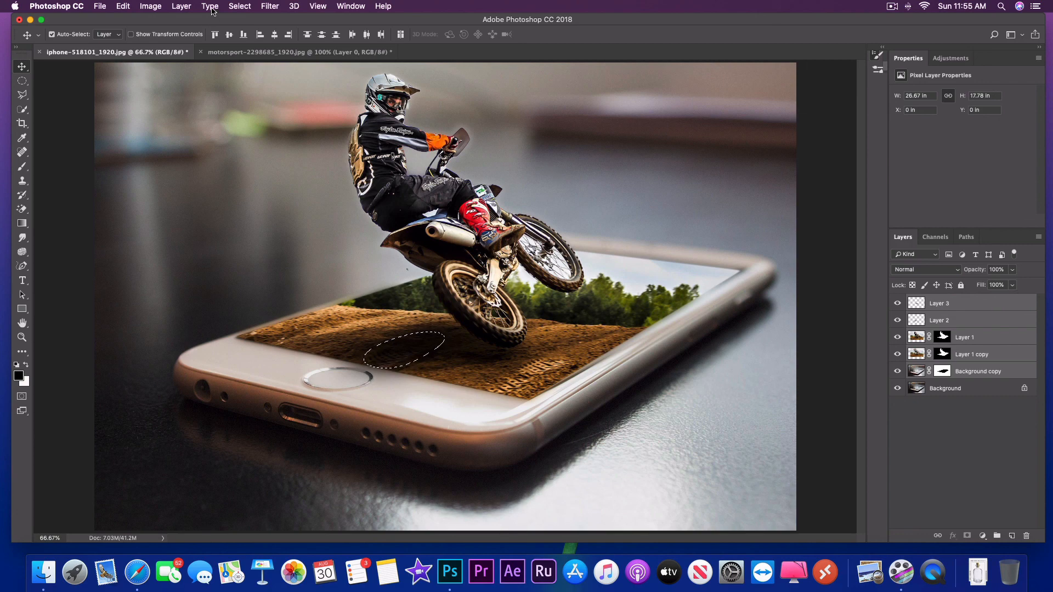
left_click(153, 6)
mouse_move(193, 21)
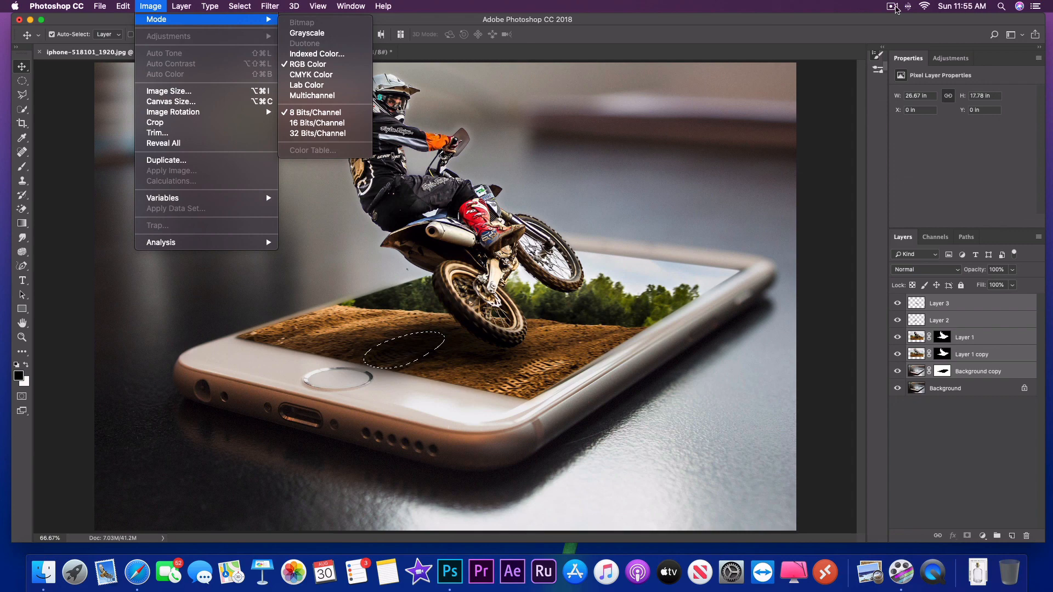
left_click(893, 7)
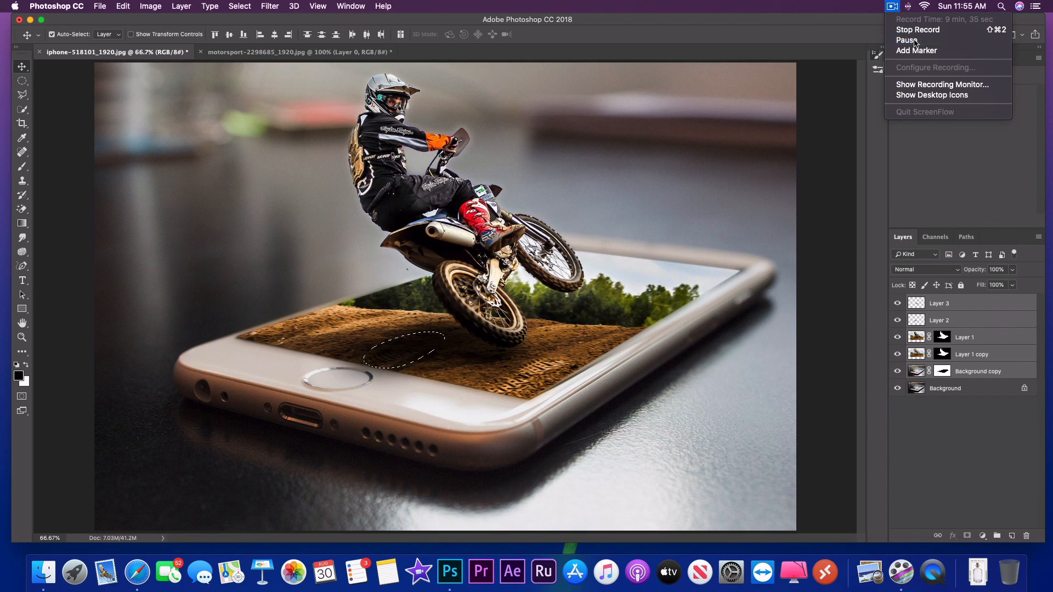
left_click(907, 40)
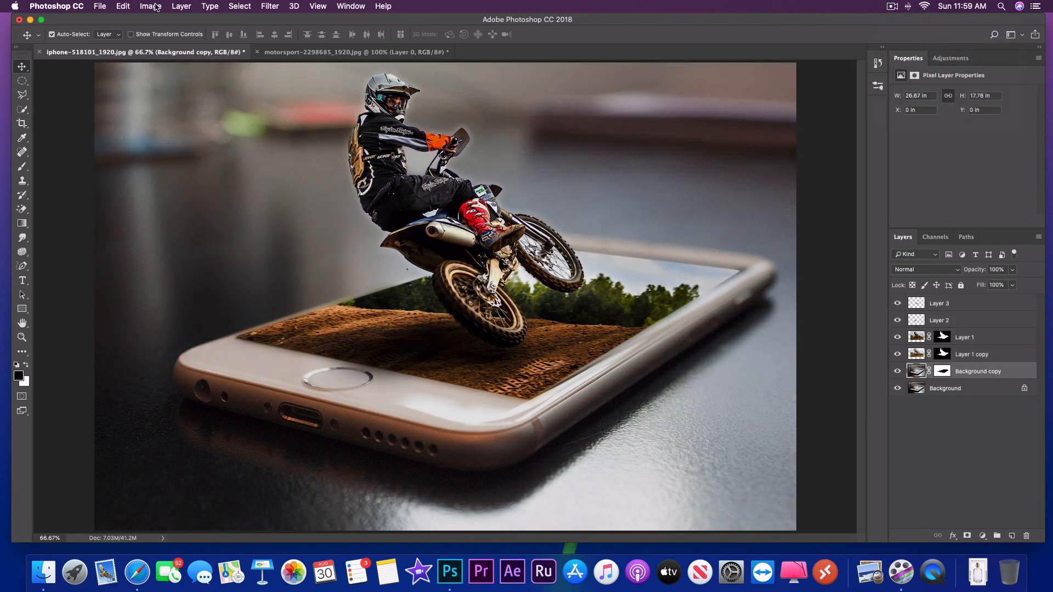
Darken the Background copy layer with Curves, lowering the white point's output to 249 and mapping midtone input 139 to output 121.
left_click(153, 7)
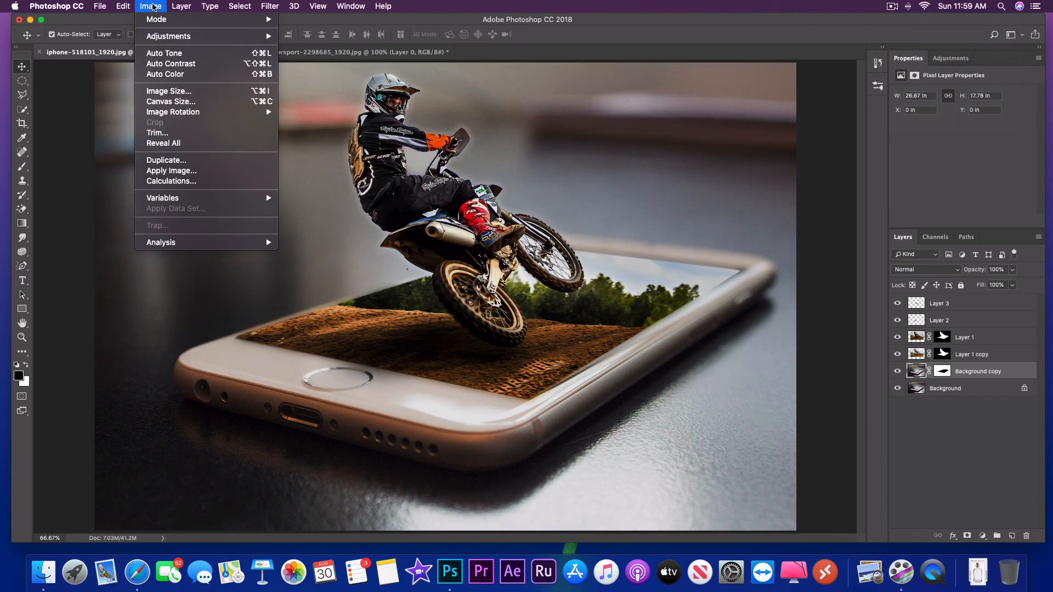
mouse_move(225, 37)
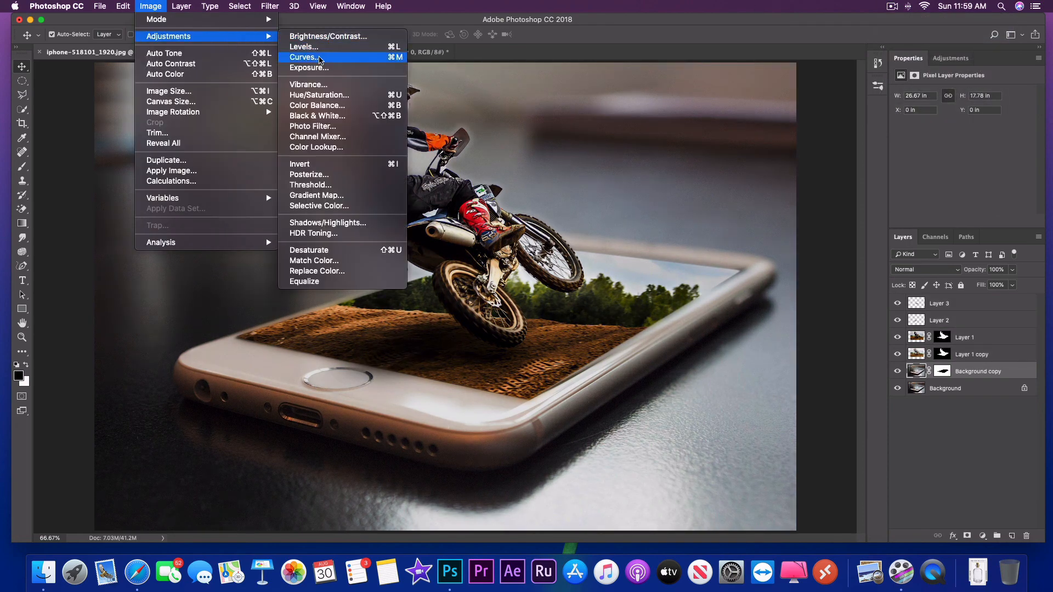
left_click(321, 58)
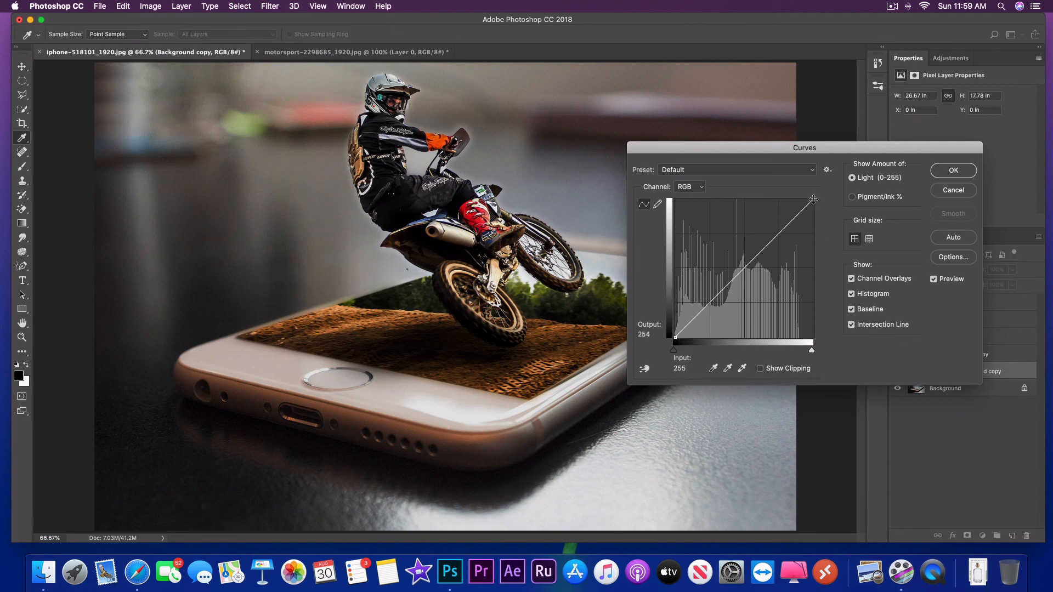
left_click_drag(814, 199, 813, 202)
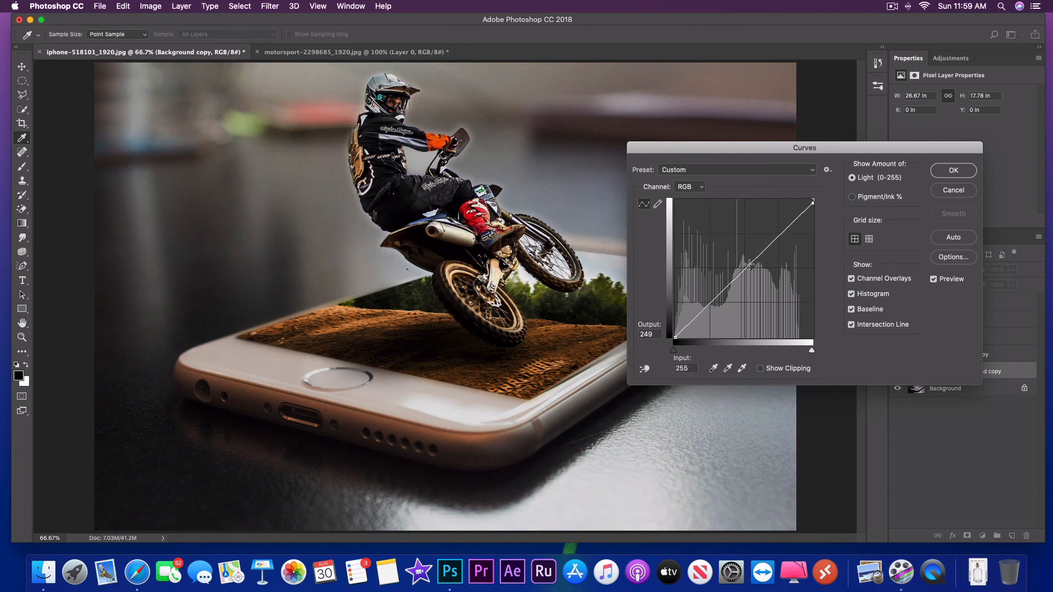
left_click_drag(750, 263, 751, 272)
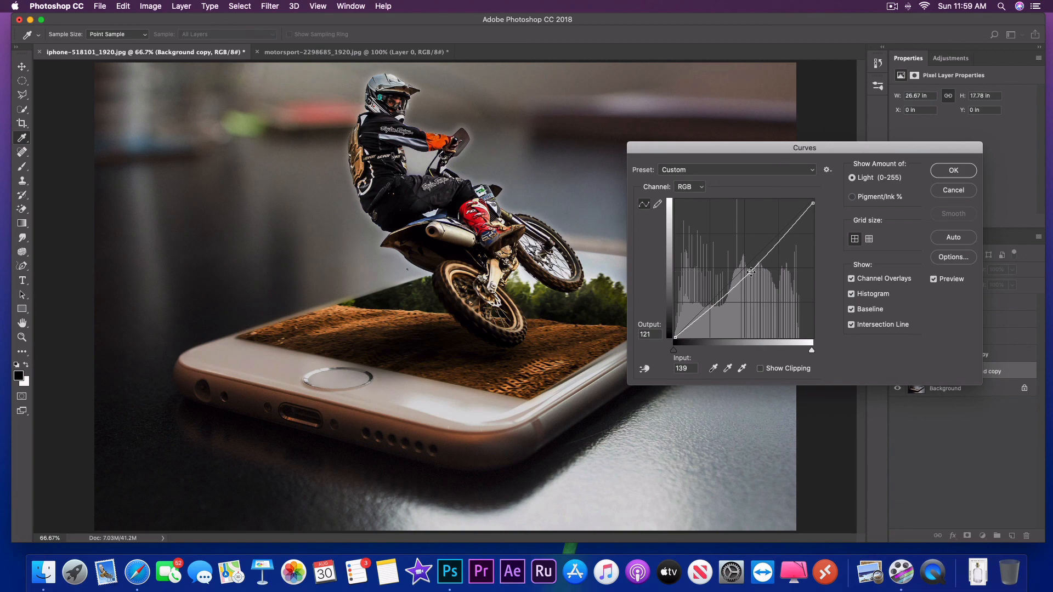
left_click(954, 172)
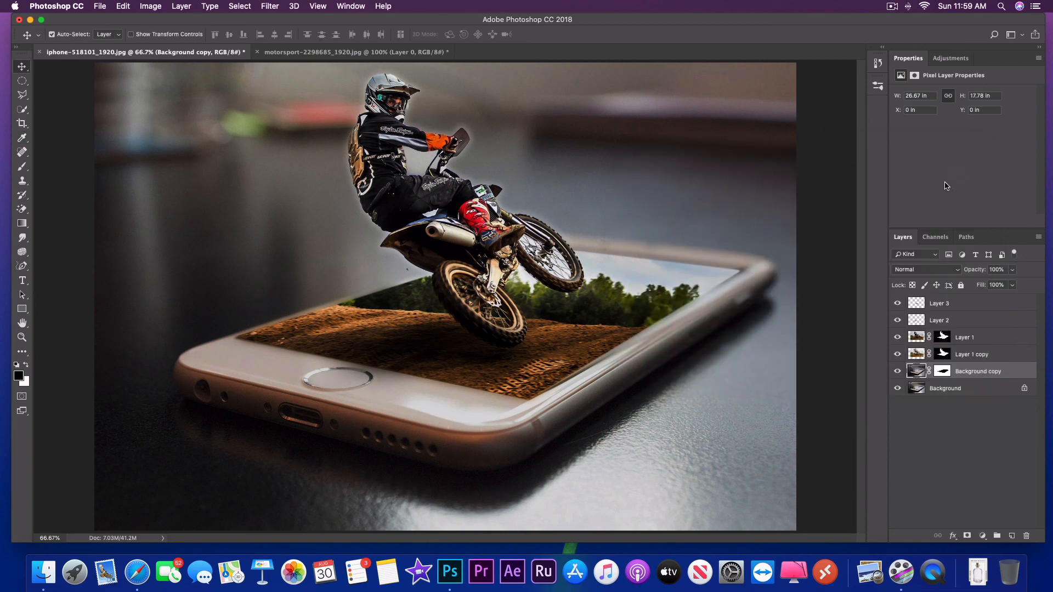
left_click(893, 6)
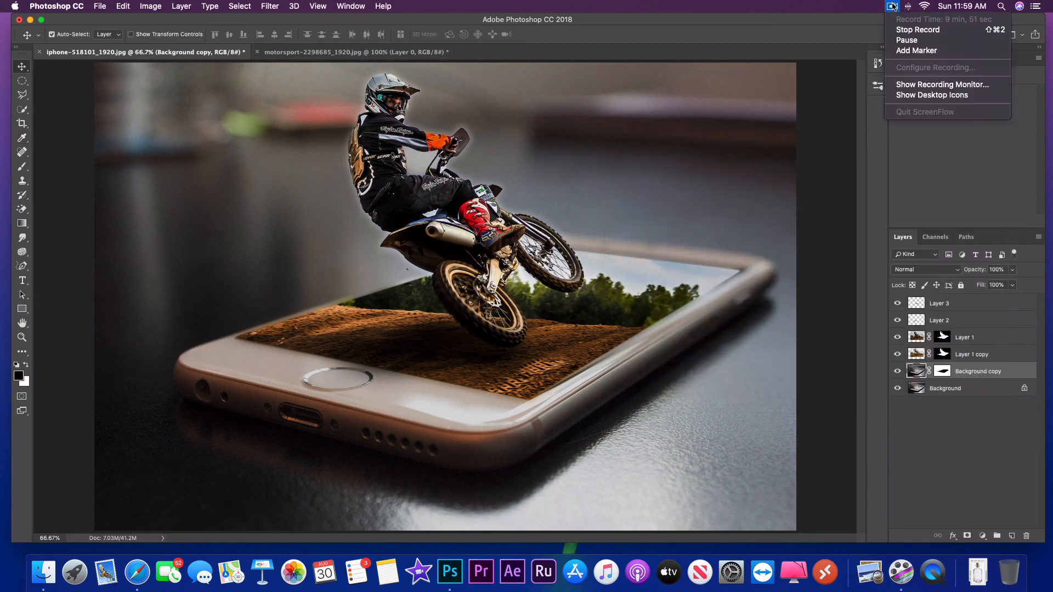
left_click(912, 42)
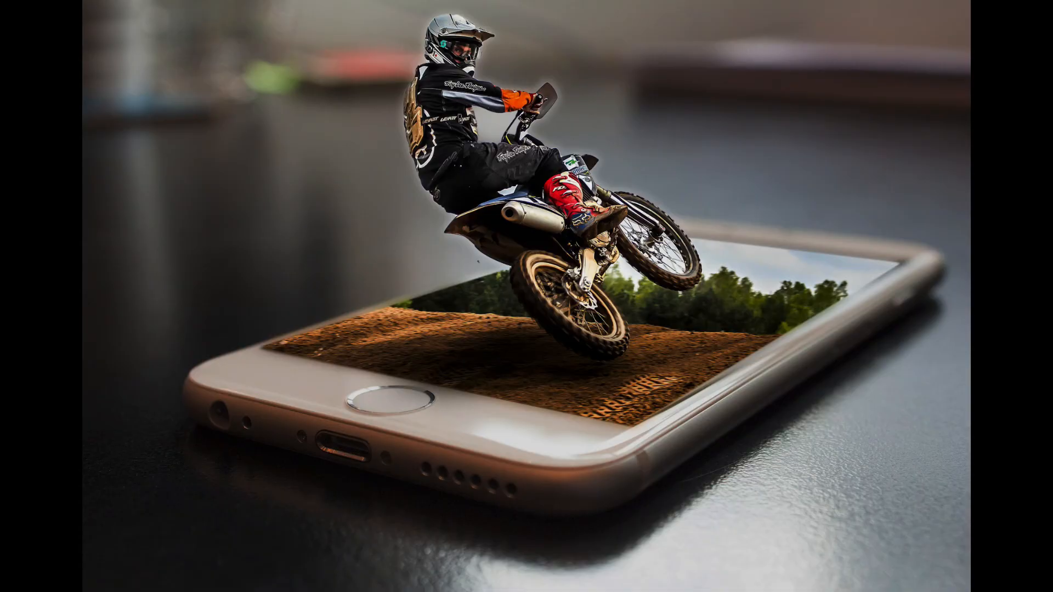